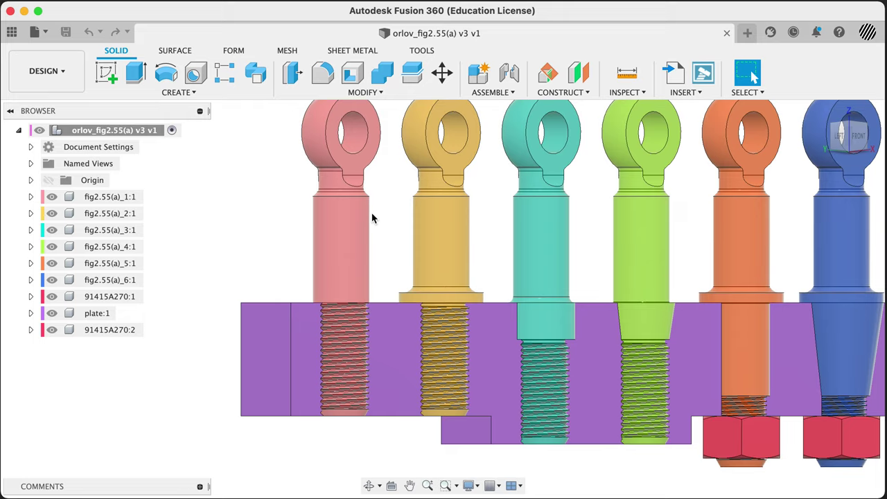
Examine the six eye bolts seated in the sectioned plate from the front, including their threaded ends
{"action": "scroll", "coordinate": [360, 243], "scroll_direction": "down", "scroll_amount": 5}
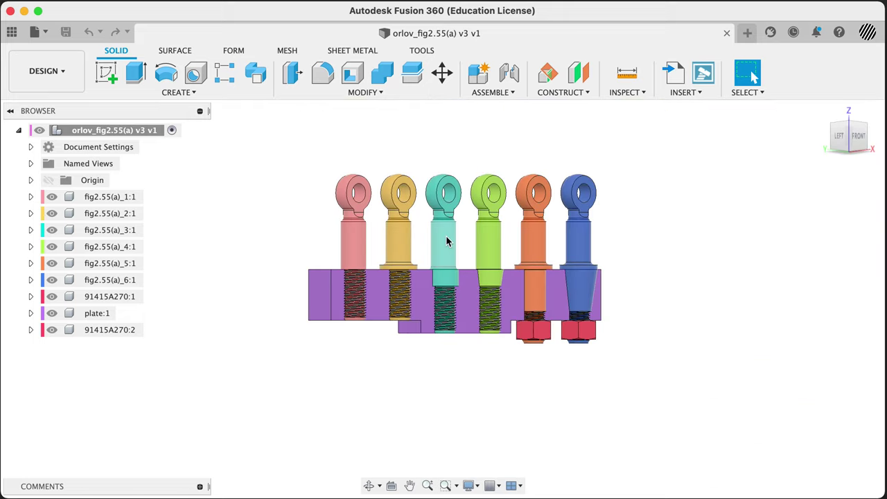
{"action": "scroll", "coordinate": [423, 243], "scroll_direction": "up", "scroll_amount": 5}
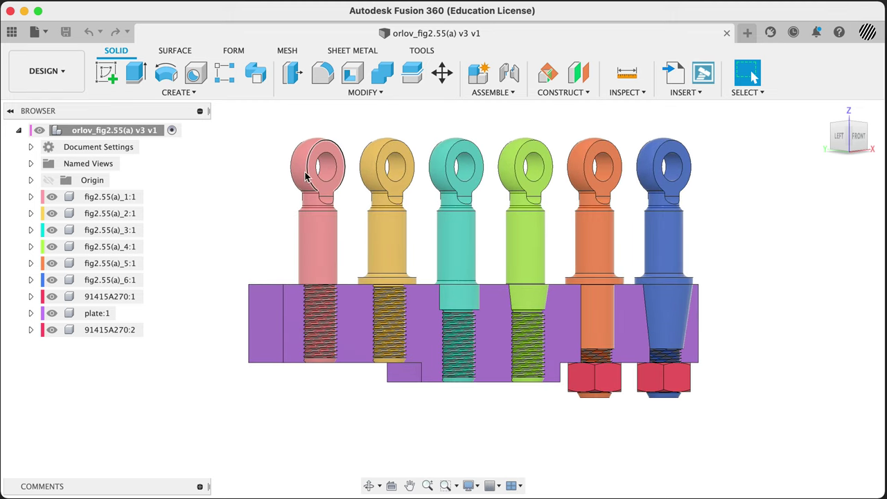
{"action": "left_click", "coordinate": [111, 197]}
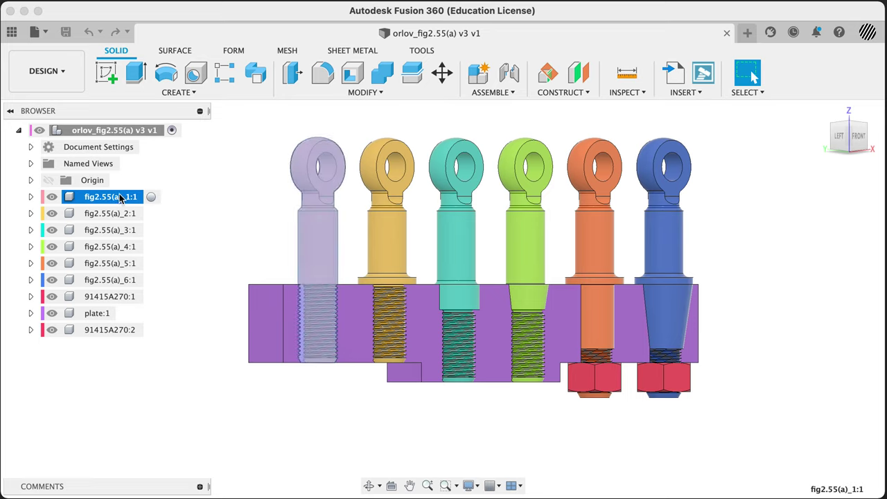
{"action": "key", "text": "Escape"}
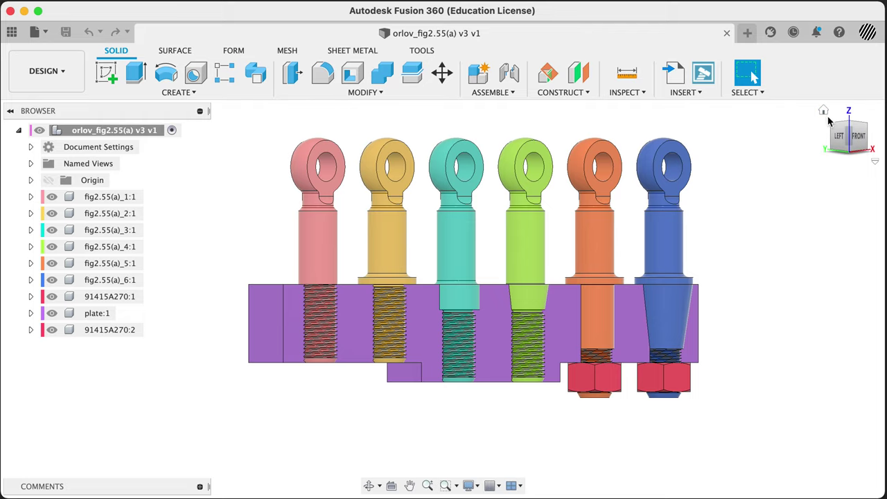
{"action": "left_click", "coordinate": [858, 136]}
{"action": "middle_click_drag", "start_coordinate": [186, 248], "coordinate": [240, 257]}
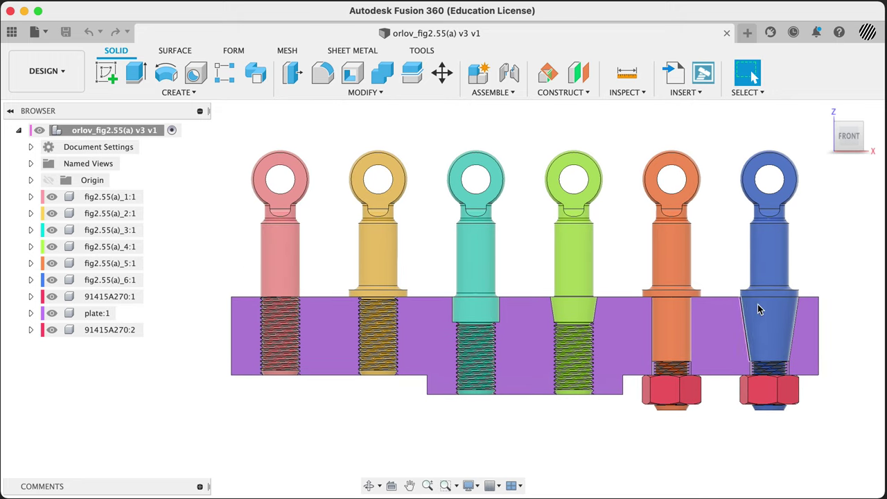
{"action": "scroll", "coordinate": [281, 292], "scroll_direction": "up", "scroll_amount": 1}
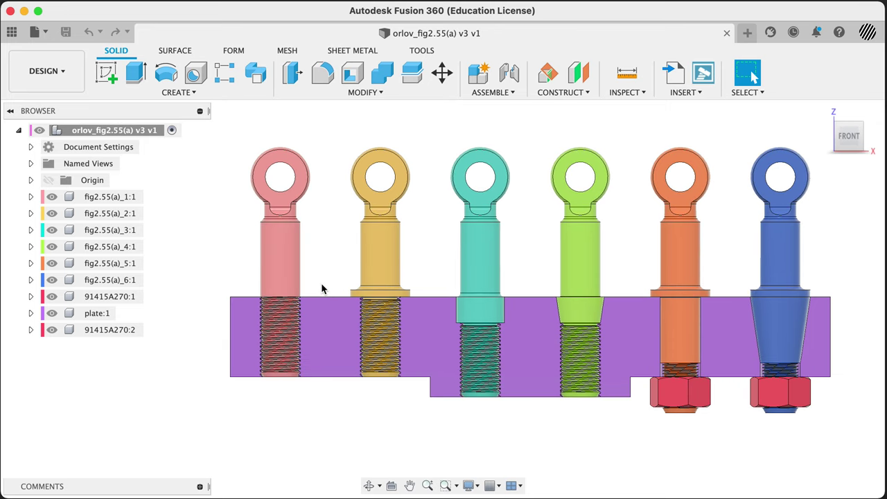
{"action": "scroll", "coordinate": [308, 309], "scroll_direction": "up", "scroll_amount": 3}
{"action": "scroll", "coordinate": [255, 327], "scroll_direction": "up", "scroll_amount": 4}
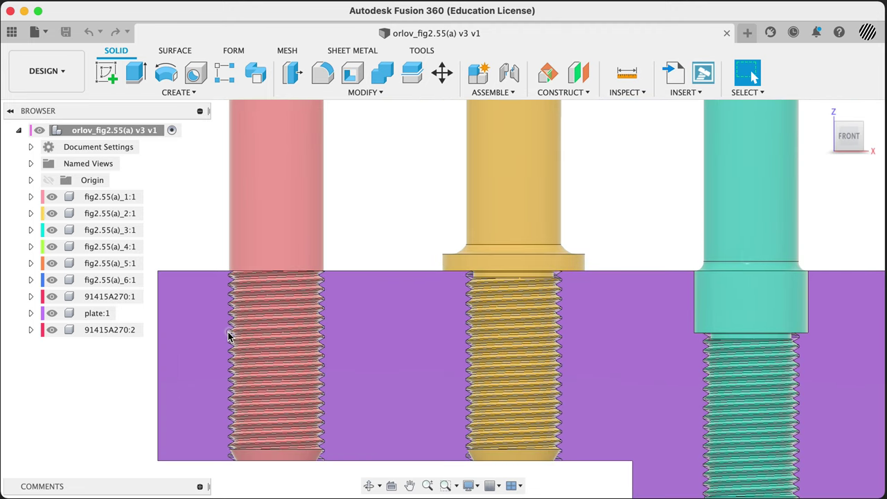
{"action": "scroll", "coordinate": [231, 336], "scroll_direction": "down", "scroll_amount": 5}
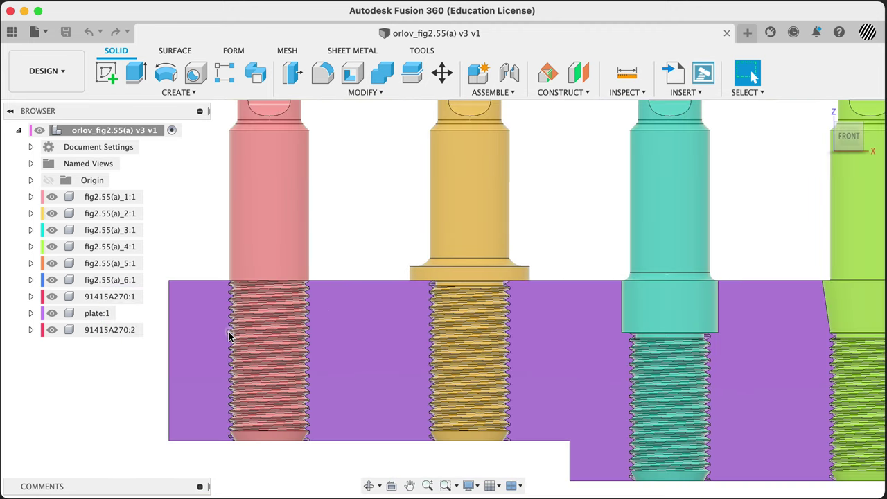
{"action": "scroll", "coordinate": [400, 319], "scroll_direction": "down", "scroll_amount": 3}
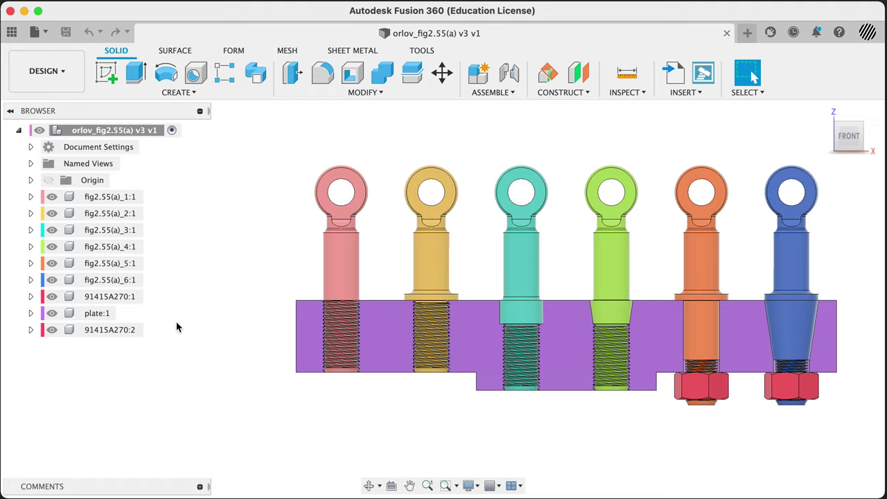
Restrict the selection filters to Bodies only, leaving Select Through enabled
{"action": "right_click", "coordinate": [129, 137]}
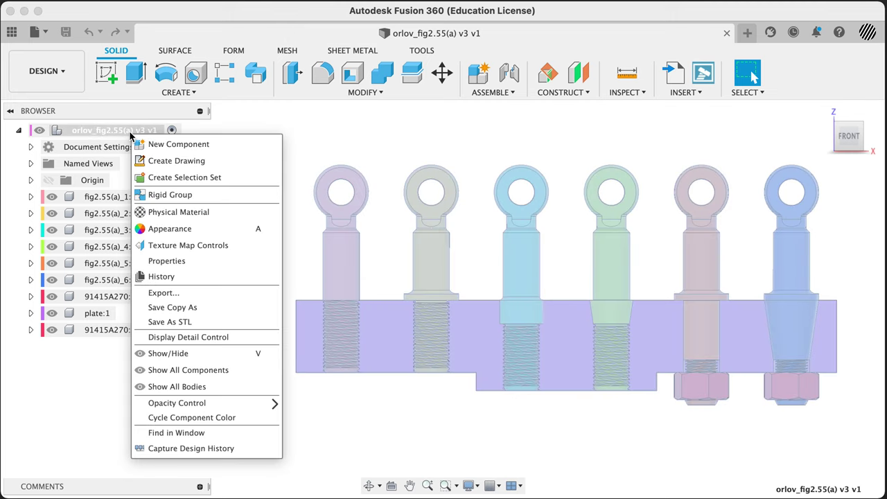
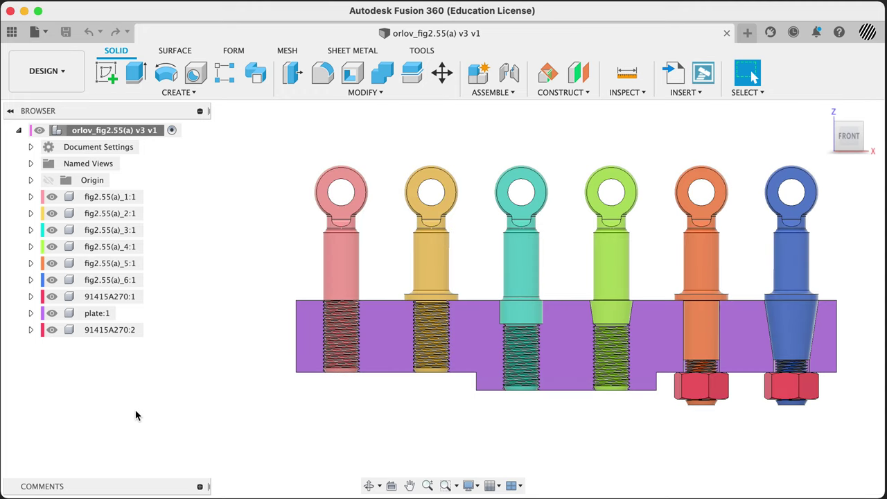
{"action": "left_click_drag", "start_coordinate": [388, 127], "coordinate": [855, 450]}
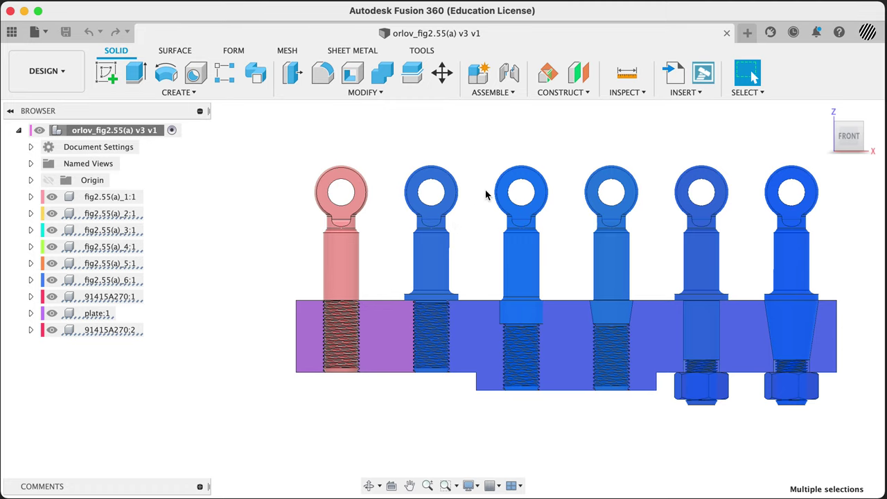
{"action": "middle_click_drag", "start_coordinate": [490, 148], "coordinate": [476, 199], "text": "shift"}
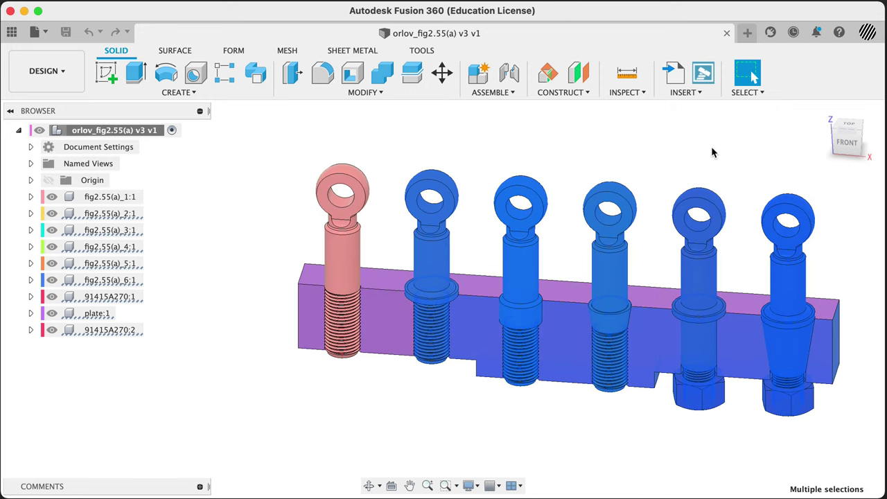
{"action": "left_click", "coordinate": [752, 90]}
{"action": "mouse_move", "coordinate": [795, 217]}
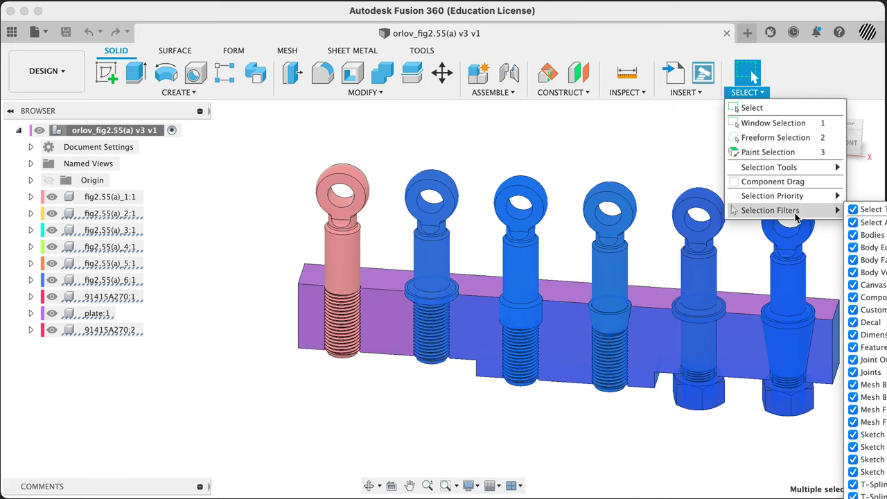
{"action": "left_click", "coordinate": [854, 222]}
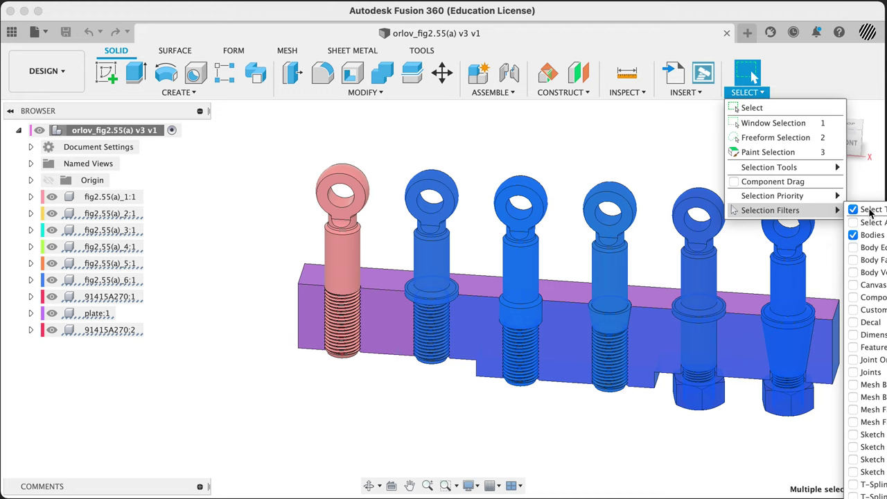
Try hiding the bodies of eye bolts 2 to 6 and both hex nuts, and undo the hiding
{"action": "left_click", "coordinate": [483, 152]}
{"action": "left_click_drag", "start_coordinate": [402, 131], "coordinate": [843, 457]}
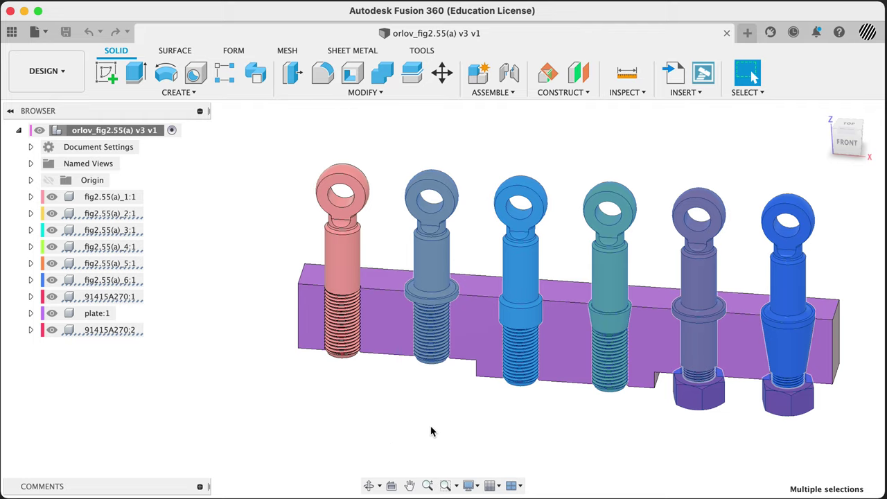
{"action": "key", "text": "v"}
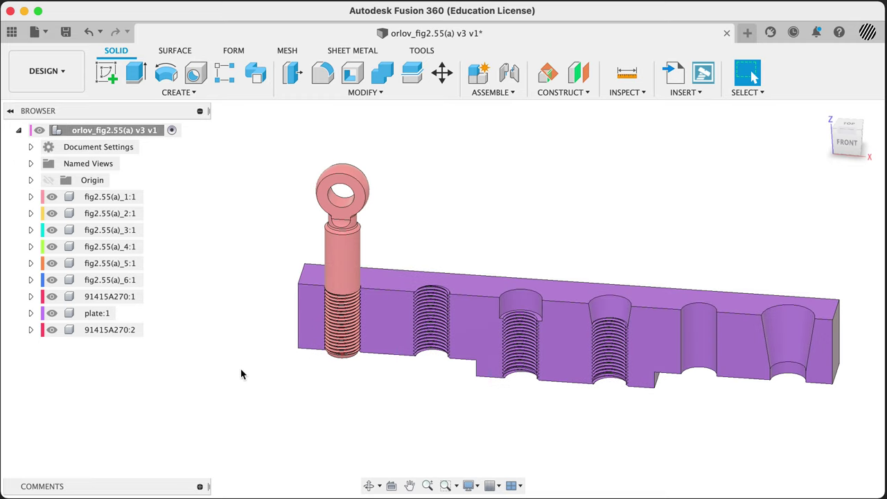
{"action": "key", "text": "super+z"}
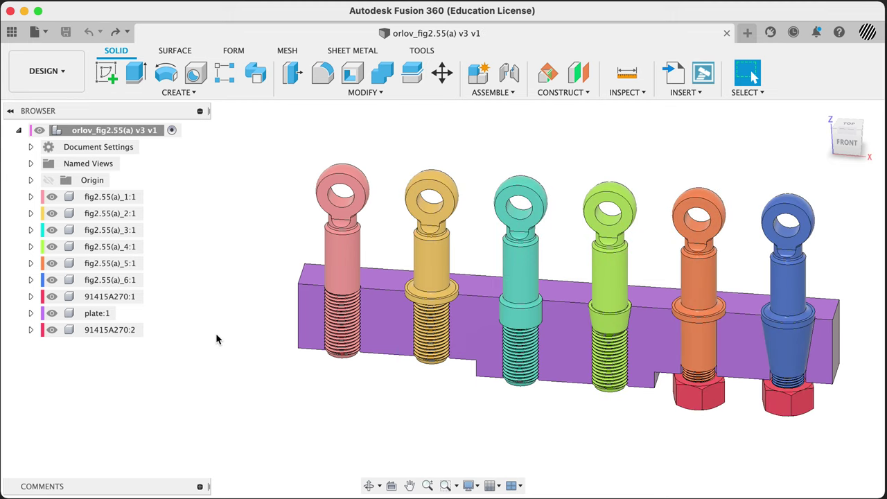
Delete components fig2.55(a)_2 through fig2.55(a)_6 and both 91415A270 nuts, keeping the plate and the first eye bolt
{"action": "left_click", "coordinate": [104, 213]}
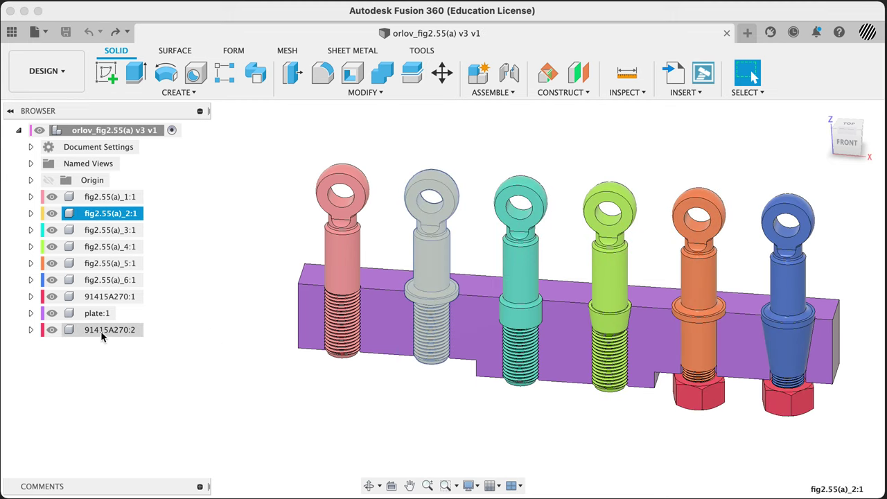
{"action": "left_click", "coordinate": [101, 331], "text": "shift"}
{"action": "right_click", "coordinate": [101, 344]}
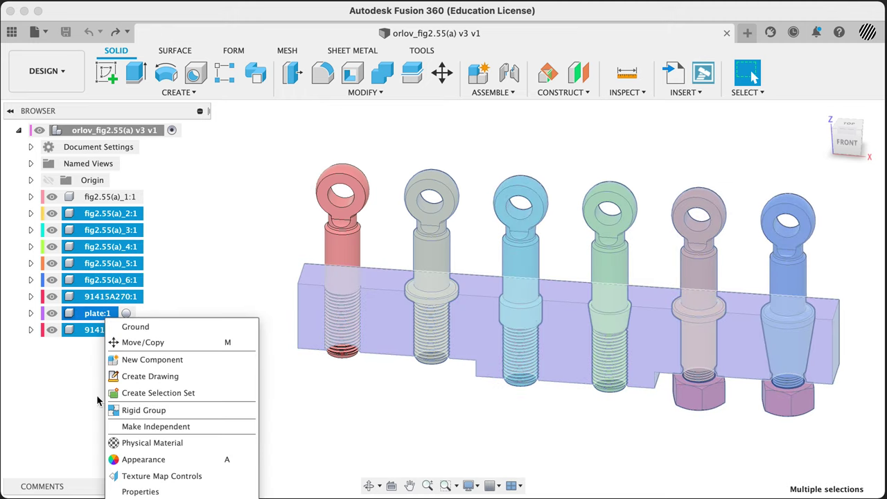
{"action": "left_click", "coordinate": [97, 312], "text": "super"}
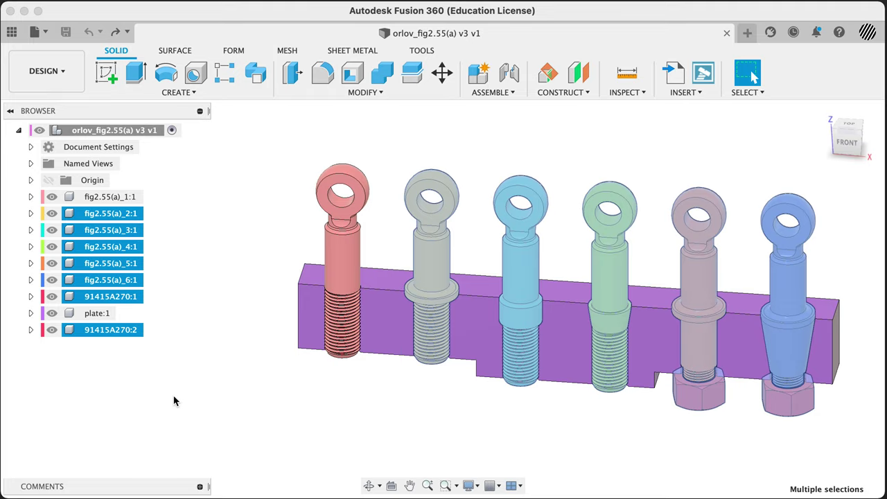
{"action": "key", "text": "Delete"}
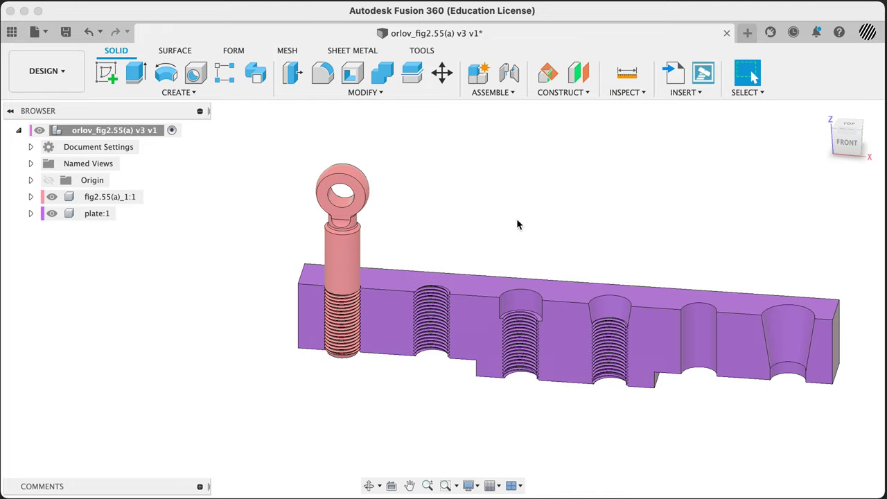
Inspect the plate's first threaded hole by temporarily hiding the fig2.55(a)_1 eye bolt and showing it again
{"action": "mouse_move", "coordinate": [399, 199]}
{"action": "middle_mouse_down", "text": "shift"}
{"action": "mouse_move", "coordinate": [420, 203]}
{"action": "mouse_move", "coordinate": [423, 271]}
{"action": "mouse_move", "coordinate": [428, 192]}
{"action": "mouse_move", "coordinate": [412, 199]}
{"action": "mouse_move", "coordinate": [491, 139]}
{"action": "mouse_move", "coordinate": [459, 147]}
{"action": "mouse_move", "coordinate": [414, 192]}
{"action": "mouse_move", "coordinate": [405, 230]}
{"action": "mouse_move", "coordinate": [418, 234]}
{"action": "mouse_move", "coordinate": [408, 160]}
{"action": "mouse_move", "coordinate": [392, 166]}
{"action": "mouse_move", "coordinate": [390, 143]}
{"action": "mouse_move", "coordinate": [408, 198]}
{"action": "mouse_move", "coordinate": [404, 219]}
{"action": "mouse_move", "coordinate": [401, 210]}
{"action": "middle_mouse_up", "text": "shift"}
{"action": "left_click", "coordinate": [753, 76]}
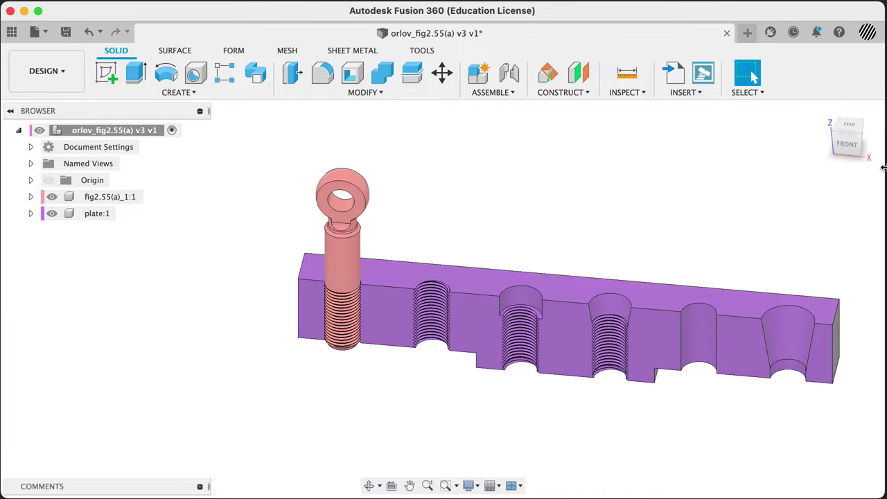
{"action": "left_click", "coordinate": [53, 197]}
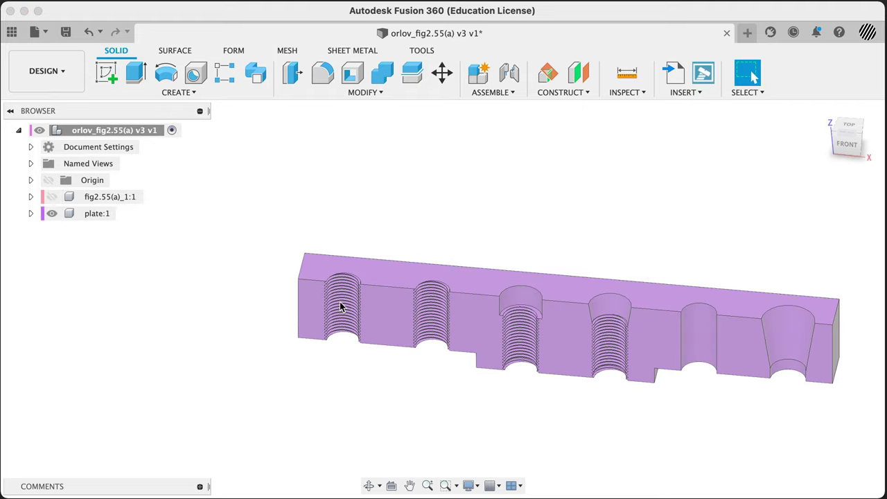
{"action": "left_click", "coordinate": [52, 197]}
Examine up close where the remaining eye bolt's smooth shank meets its thread at the plate's upper face
{"action": "middle_click_drag", "start_coordinate": [309, 356], "coordinate": [406, 332], "text": "shift"}
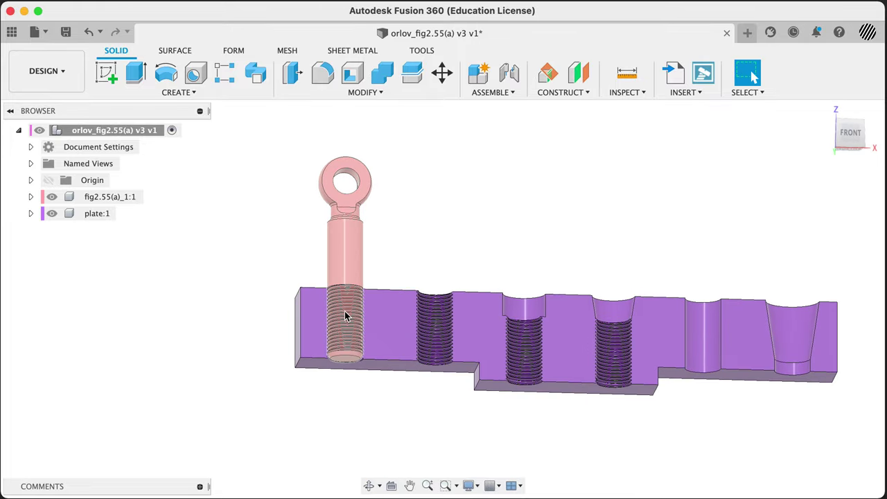
{"action": "scroll", "coordinate": [345, 311], "scroll_direction": "up", "scroll_amount": 5}
{"action": "middle_click_drag", "start_coordinate": [502, 169], "coordinate": [534, 188], "text": "shift"}
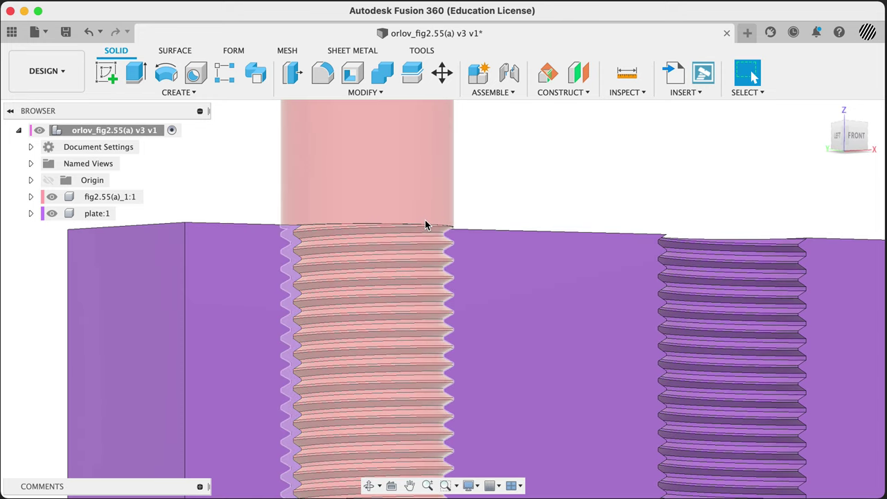
{"action": "scroll", "coordinate": [423, 221], "scroll_direction": "up", "scroll_amount": 5}
{"action": "middle_click_drag", "start_coordinate": [438, 239], "coordinate": [387, 213], "text": "shift"}
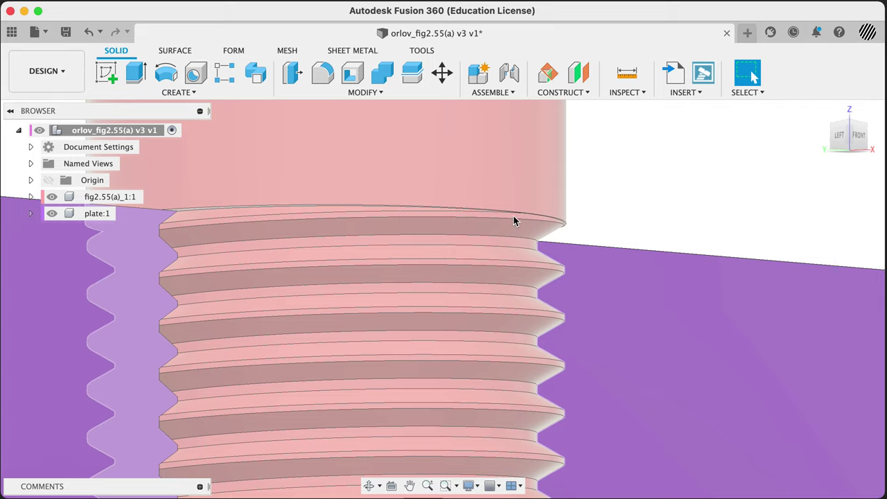
{"action": "scroll", "coordinate": [527, 218], "scroll_direction": "up", "scroll_amount": 5}
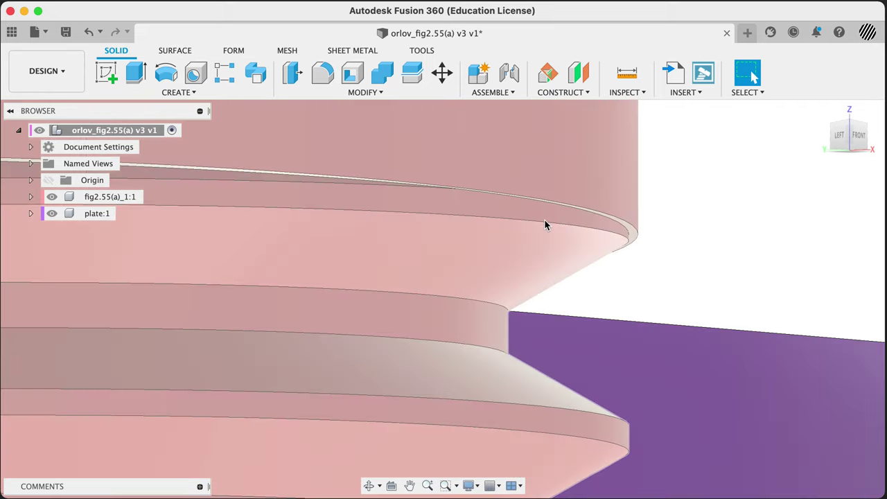
{"action": "scroll", "coordinate": [544, 221], "scroll_direction": "up", "scroll_amount": 2}
{"action": "left_click", "coordinate": [552, 213]}
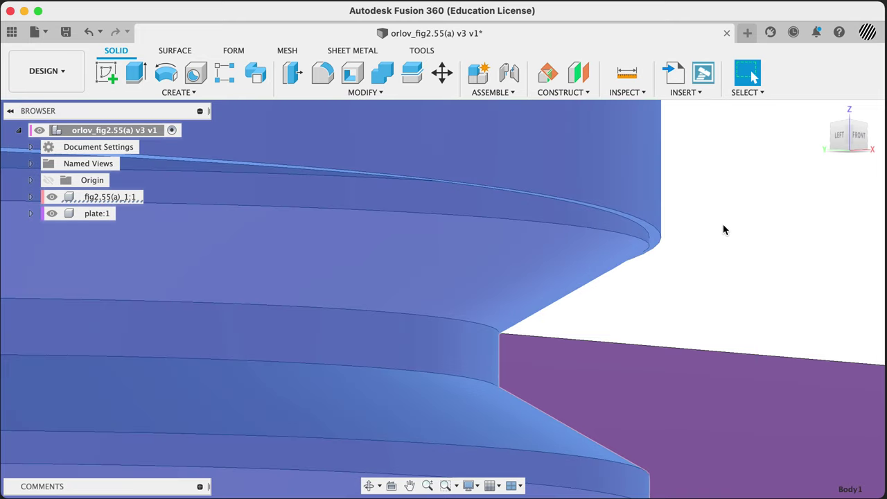
{"action": "scroll", "coordinate": [698, 242], "scroll_direction": "down", "scroll_amount": 8}
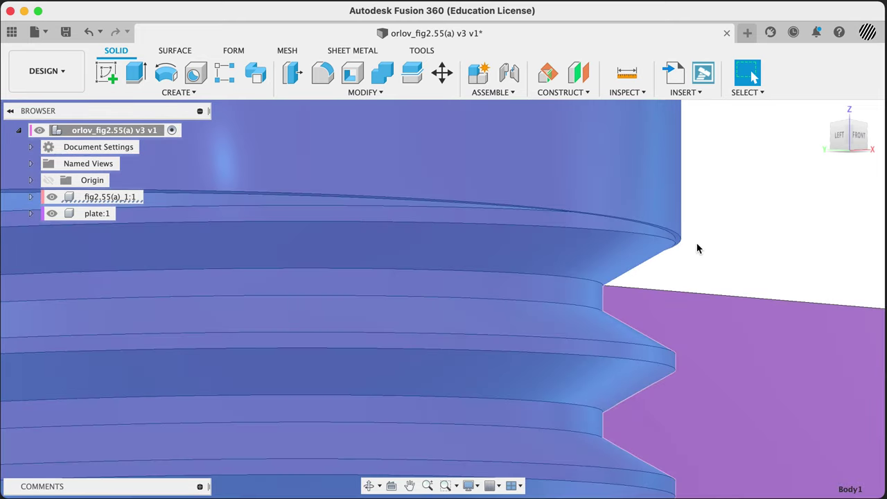
{"action": "scroll", "coordinate": [698, 248], "scroll_direction": "down", "scroll_amount": 10}
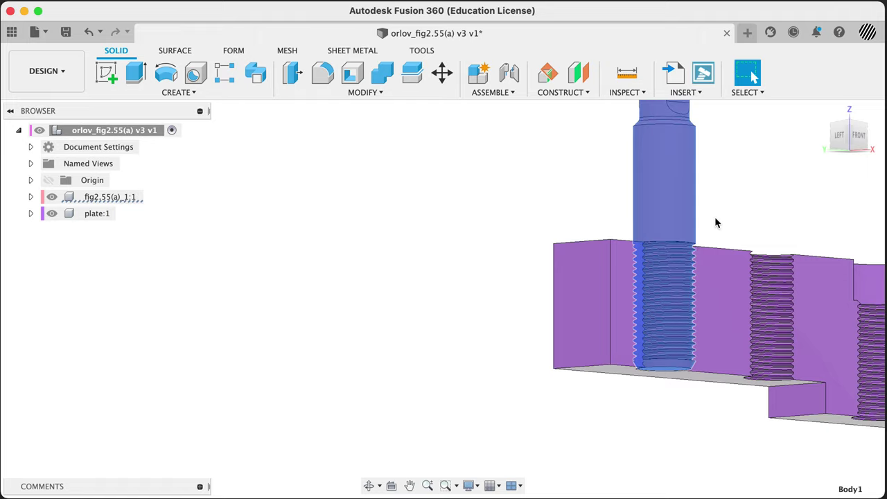
{"action": "middle_click_drag", "start_coordinate": [601, 222], "coordinate": [548, 236], "text": "shift"}
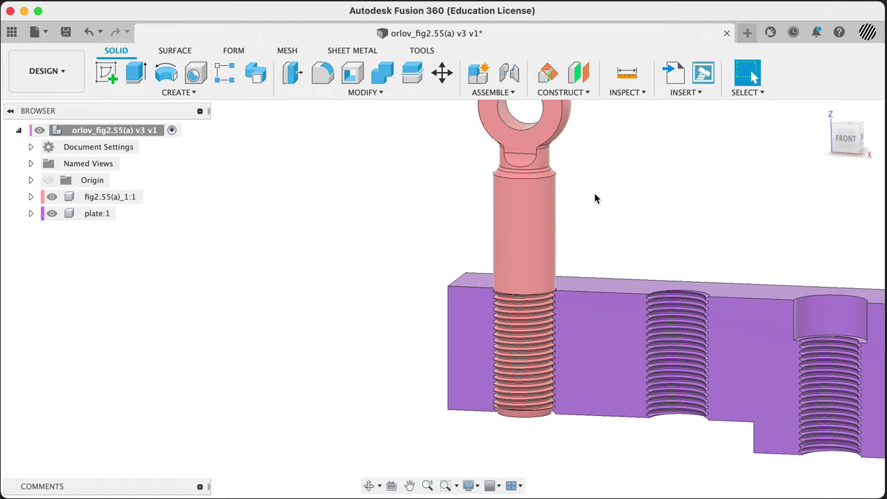
Measure the eye bolt's smooth shank and its distance to the first thread edge, and close the measurement
{"action": "left_click", "coordinate": [626, 73]}
{"action": "left_click", "coordinate": [545, 208]}
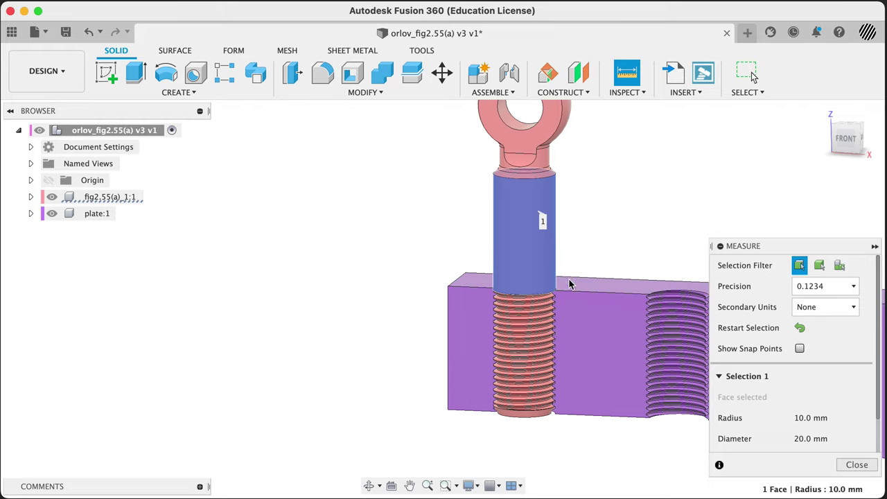
{"action": "middle_click_drag", "start_coordinate": [396, 262], "coordinate": [240, 291]}
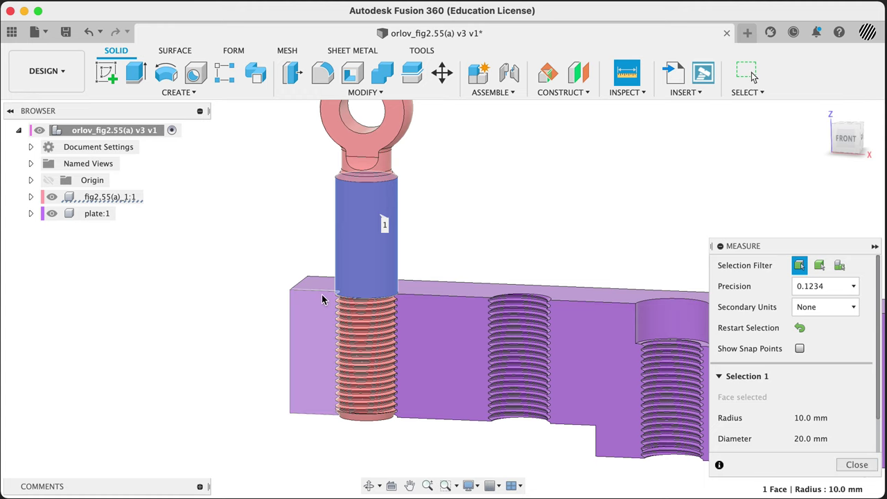
{"action": "scroll", "coordinate": [356, 301], "scroll_direction": "up", "scroll_amount": 10}
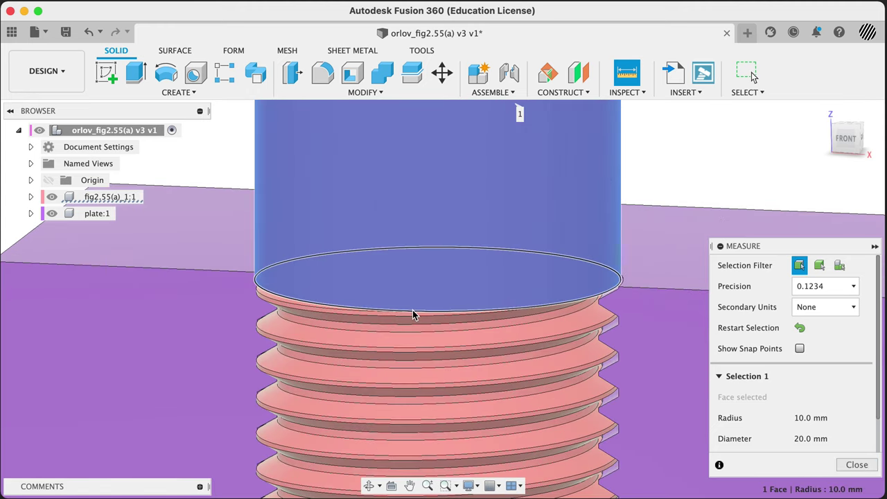
{"action": "left_click", "coordinate": [360, 316]}
{"action": "scroll", "coordinate": [266, 354], "scroll_direction": "down", "scroll_amount": 10}
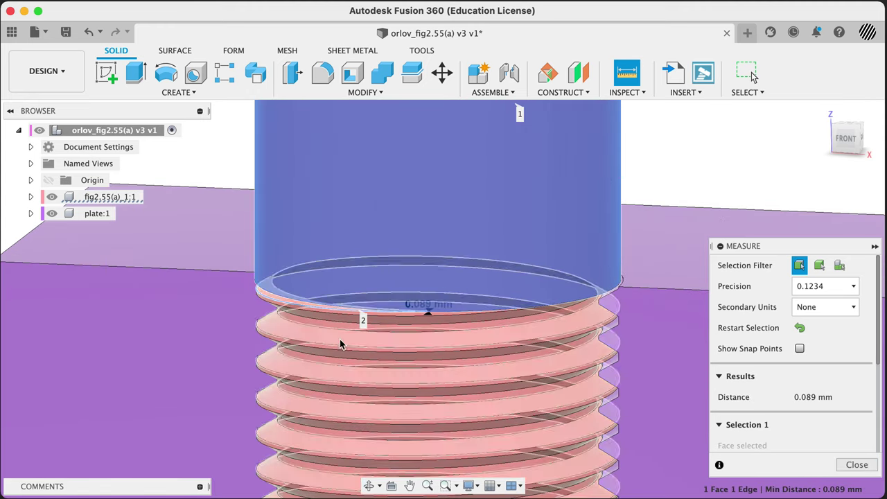
{"action": "left_click", "coordinate": [800, 327]}
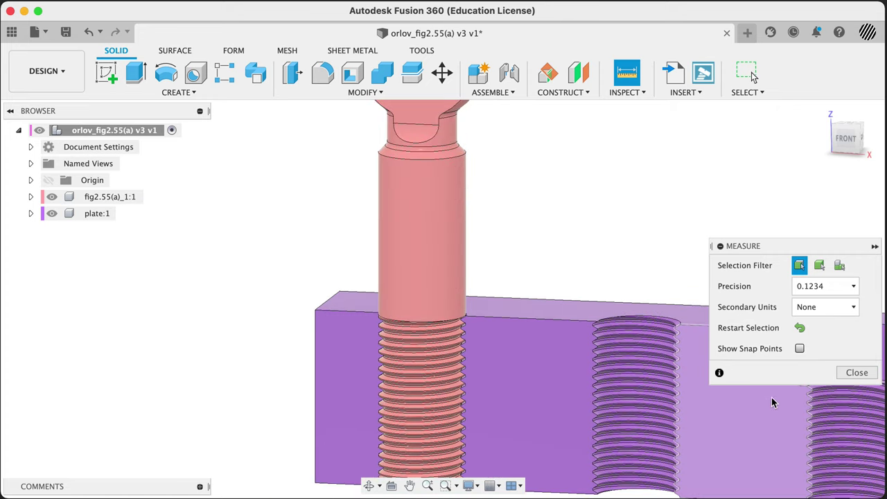
{"action": "left_click", "coordinate": [856, 464]}
{"action": "scroll", "coordinate": [613, 216], "scroll_direction": "down", "scroll_amount": 5}
{"action": "middle_click_drag", "start_coordinate": [613, 217], "coordinate": [415, 255]}
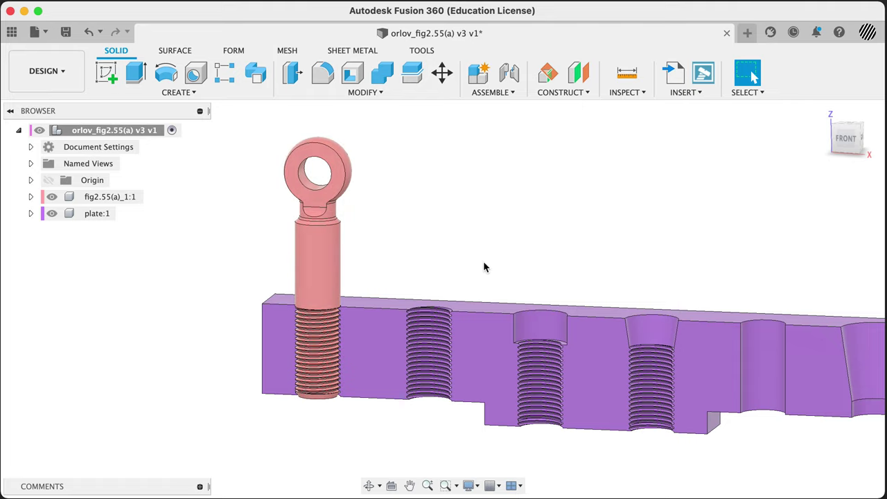
Inspect the plate body on its own by temporarily hiding the fig2.55(a)_1 eye bolt and showing it again
{"action": "scroll", "coordinate": [483, 267], "scroll_direction": "down", "scroll_amount": 3}
{"action": "left_click", "coordinate": [52, 197]}
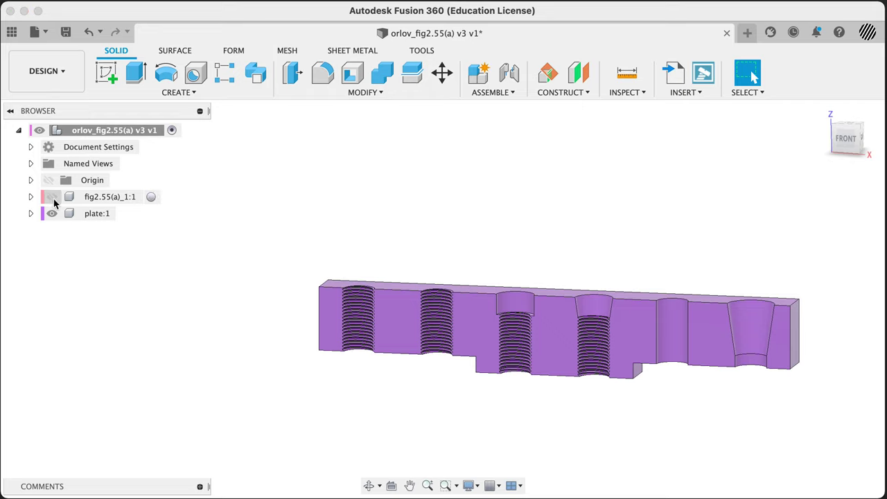
{"action": "mouse_move", "coordinate": [221, 303]}
{"action": "middle_mouse_down", "text": "shift"}
{"action": "mouse_move", "coordinate": [212, 284]}
{"action": "mouse_move", "coordinate": [217, 292]}
{"action": "middle_mouse_up", "text": "shift"}
{"action": "left_click", "coordinate": [392, 322]}
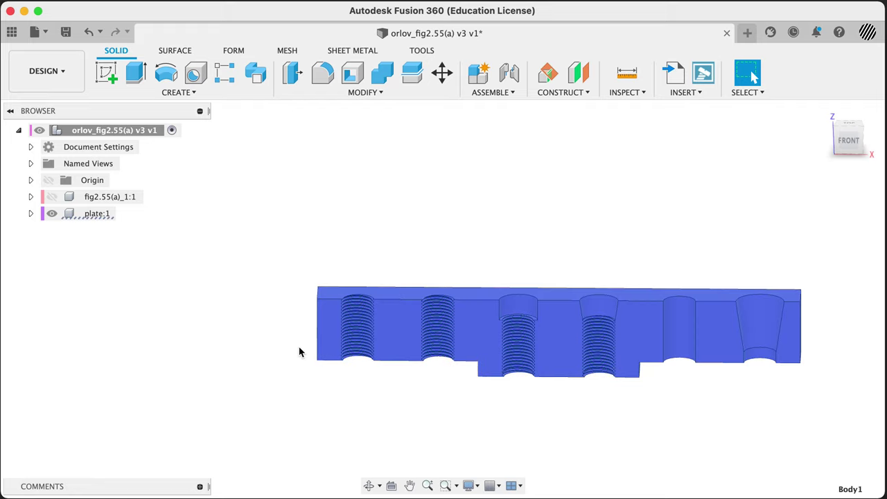
{"action": "left_click", "coordinate": [243, 269]}
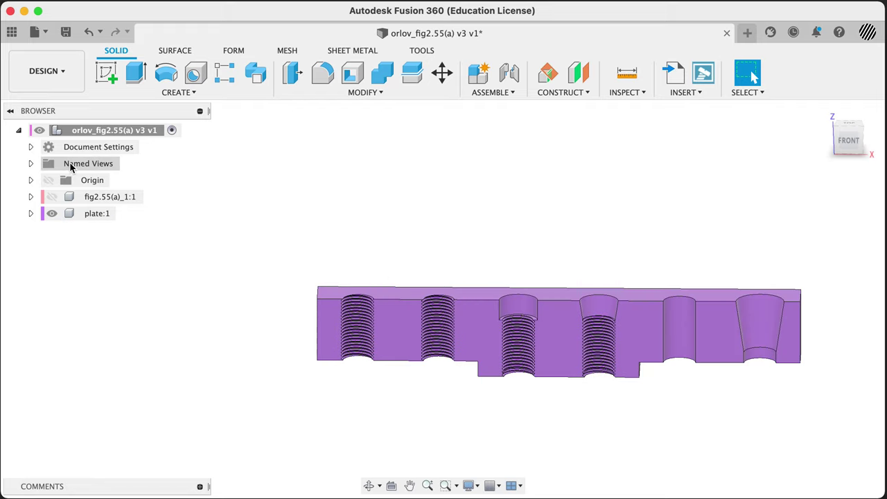
{"action": "left_click", "coordinate": [52, 197]}
{"action": "left_click_drag", "start_coordinate": [436, 215], "coordinate": [355, 274]}
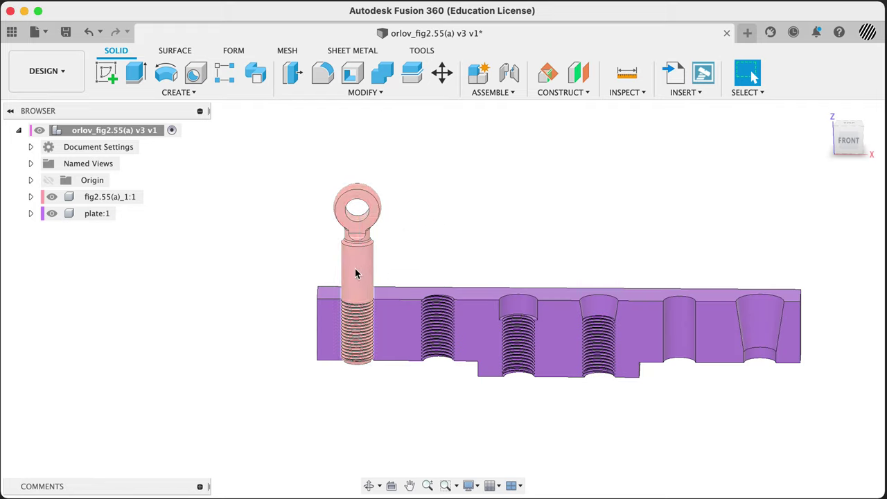
Set the selection filters to Select All so that the model's faces and edges can be picked as well as bodies
{"action": "left_click", "coordinate": [753, 92]}
{"action": "mouse_move", "coordinate": [754, 199]}
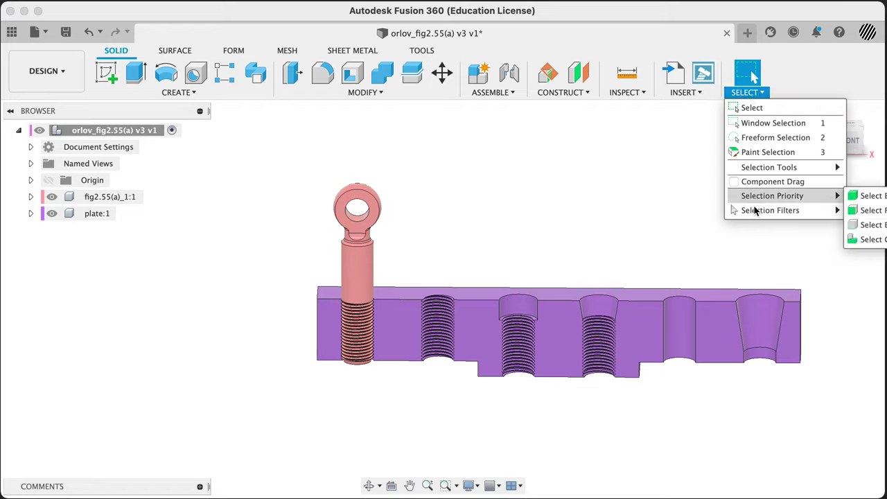
{"action": "mouse_move", "coordinate": [741, 212]}
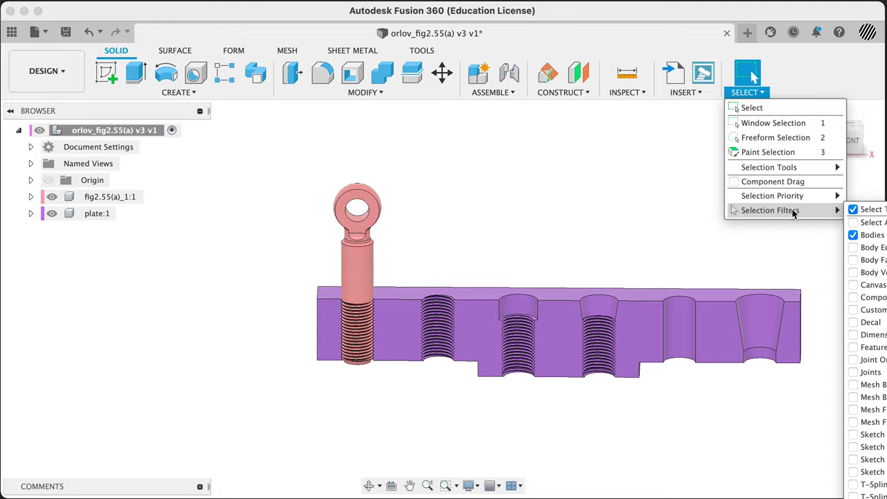
{"action": "left_click", "coordinate": [857, 225]}
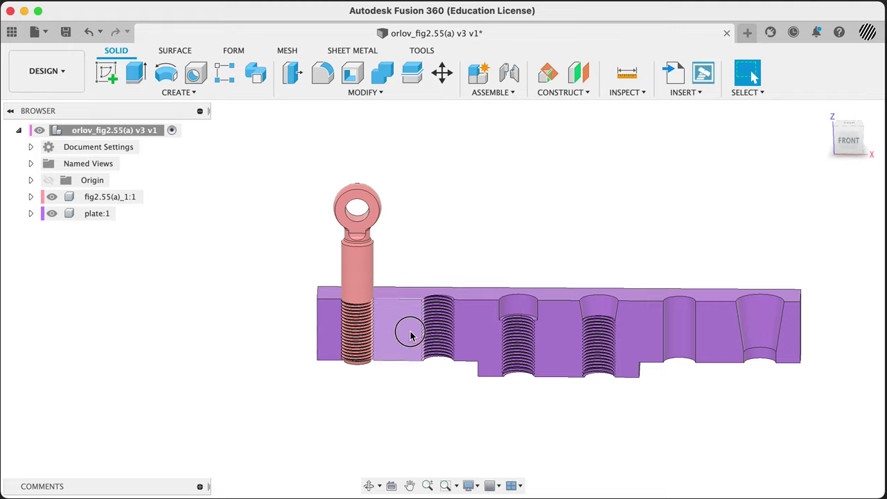
{"action": "scroll", "coordinate": [481, 217], "scroll_direction": "up", "scroll_amount": 3}
{"action": "middle_click_drag", "start_coordinate": [476, 212], "coordinate": [554, 225], "text": "shift"}
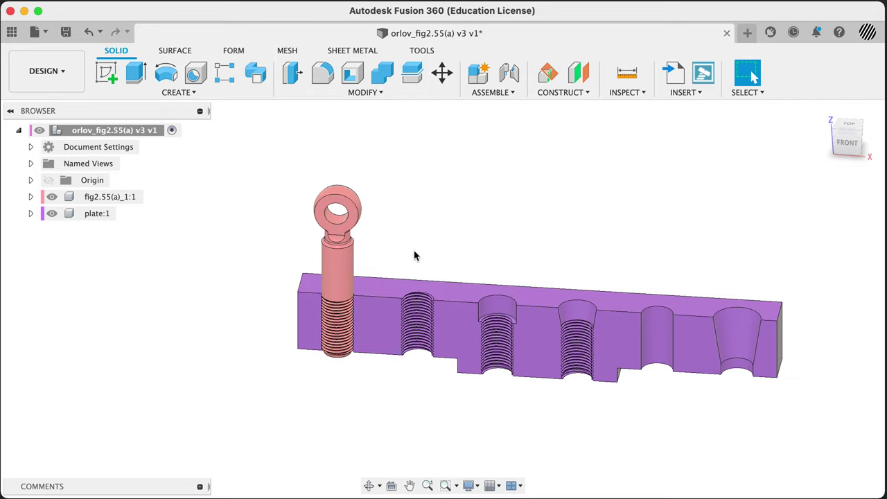
Hide the fig2.55(a)_1 eye bolt and check the plate's row of half holes from above
{"action": "left_click", "coordinate": [52, 197]}
{"action": "middle_click_drag", "start_coordinate": [287, 165], "coordinate": [342, 213], "text": "shift"}
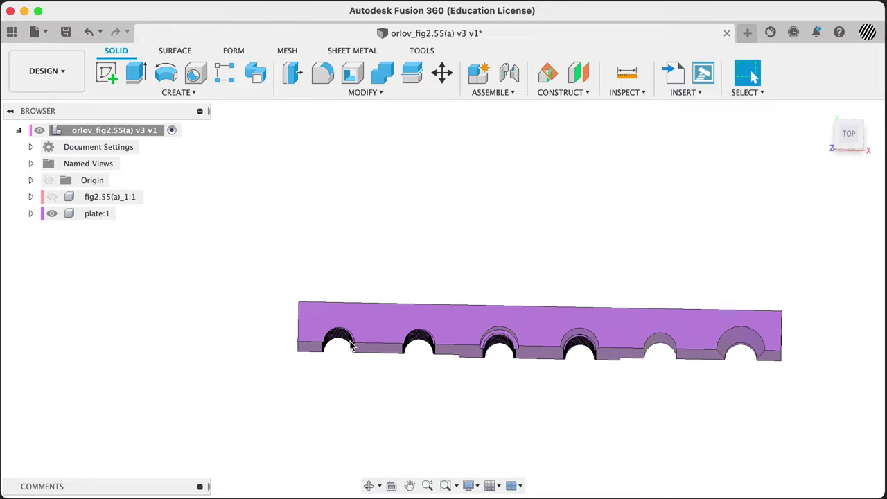
{"action": "left_click", "coordinate": [299, 326]}
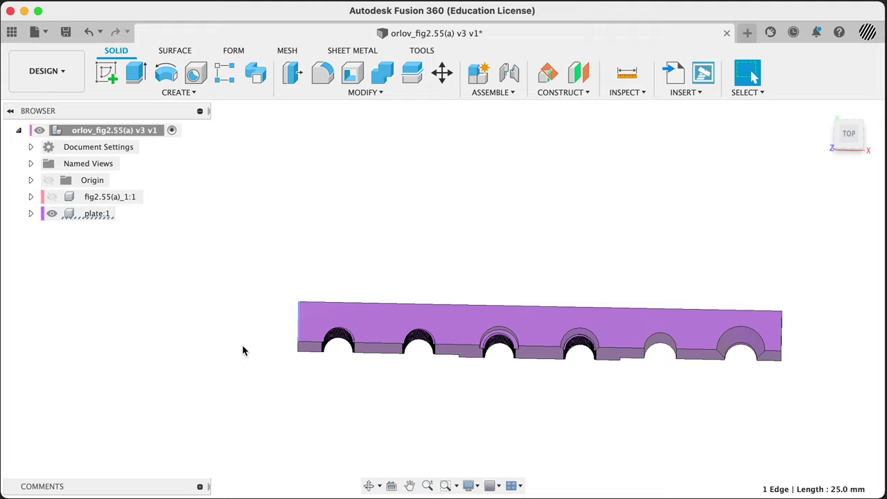
{"action": "left_click", "coordinate": [258, 345]}
Try twice to delete the plate using a window selection that leaves out some of its faces
{"action": "left_click_drag", "start_coordinate": [278, 319], "coordinate": [797, 429]}
{"action": "middle_click_drag", "start_coordinate": [797, 430], "coordinate": [791, 289], "text": "shift"}
{"action": "middle_click_drag", "start_coordinate": [707, 299], "coordinate": [586, 274], "text": "shift"}
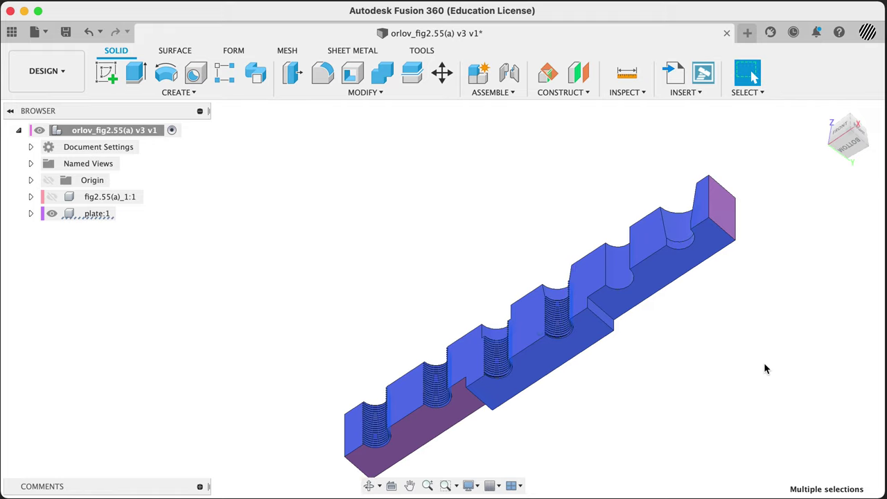
{"action": "key", "text": "Delete"}
{"action": "middle_click_drag", "start_coordinate": [658, 352], "coordinate": [762, 388], "text": "shift"}
{"action": "scroll", "coordinate": [239, 218], "scroll_direction": "down", "scroll_amount": 1}
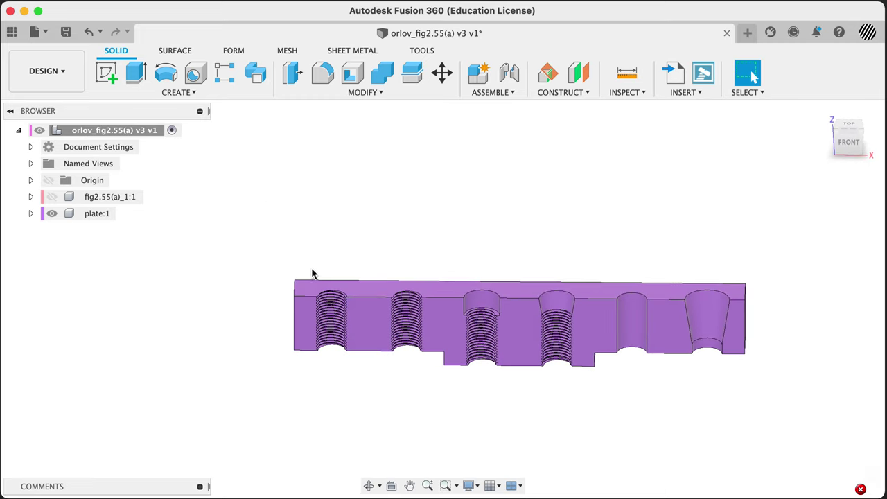
{"action": "left_click_drag", "start_coordinate": [310, 264], "coordinate": [761, 402]}
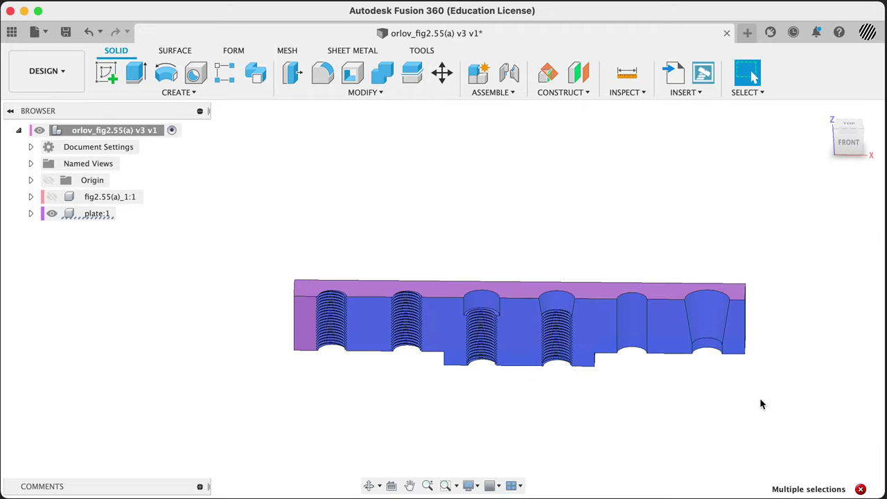
{"action": "key", "text": "Delete"}
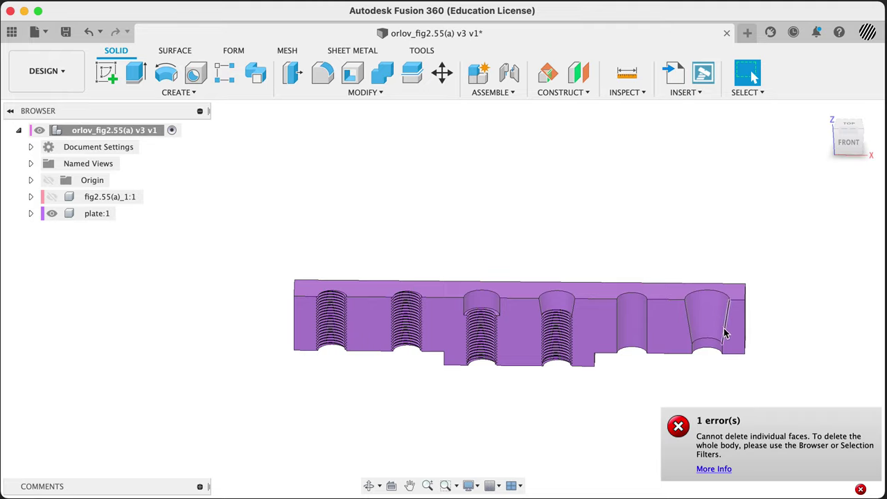
Delete the entire plate body by enclosing all of its geometry in one window selection
{"action": "middle_click_drag", "start_coordinate": [647, 388], "coordinate": [665, 377], "text": "shift"}
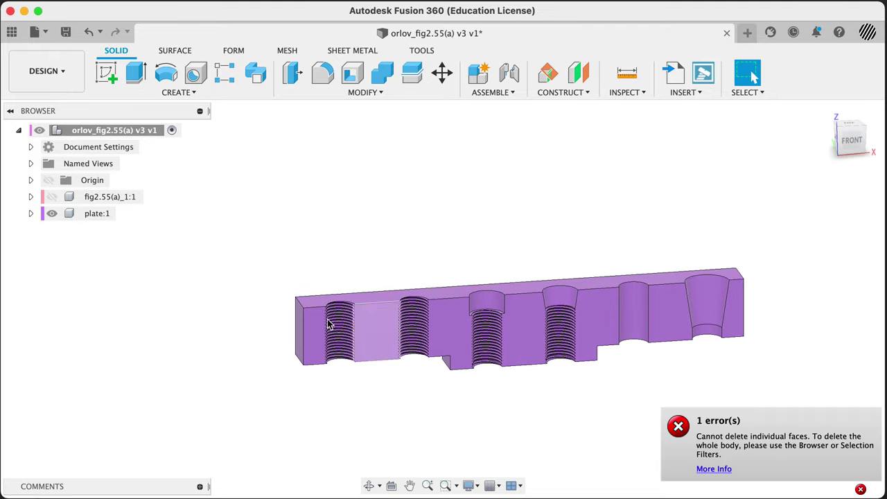
{"action": "left_click_drag", "start_coordinate": [257, 211], "coordinate": [794, 432]}
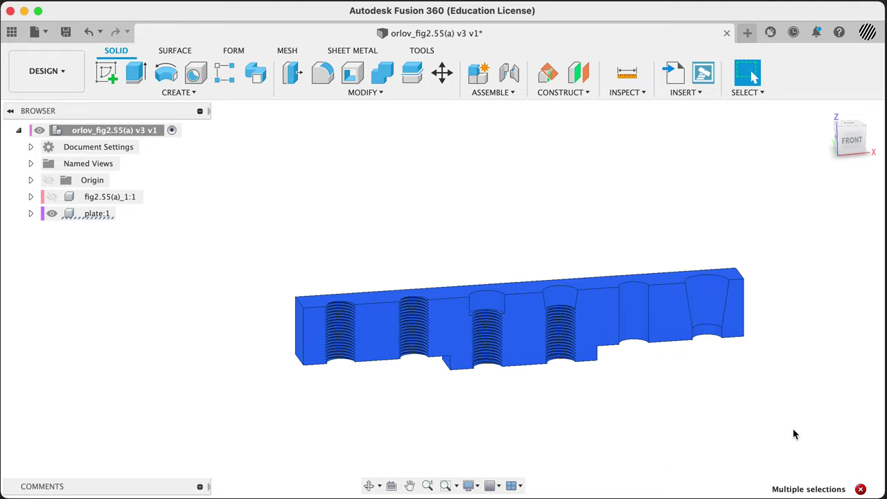
{"action": "key", "text": "Delete"}
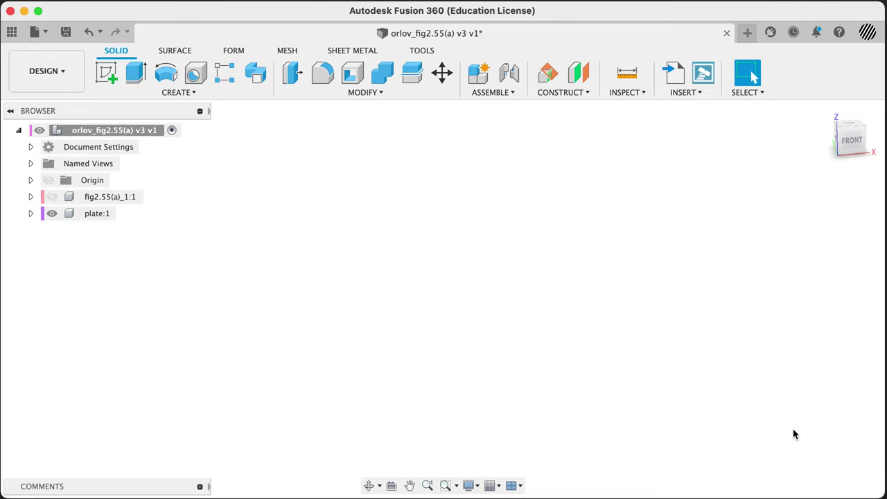
Show the origin of the emptied plate component, make that component active, and keep the top-level origin hidden
{"action": "left_click", "coordinate": [31, 214]}
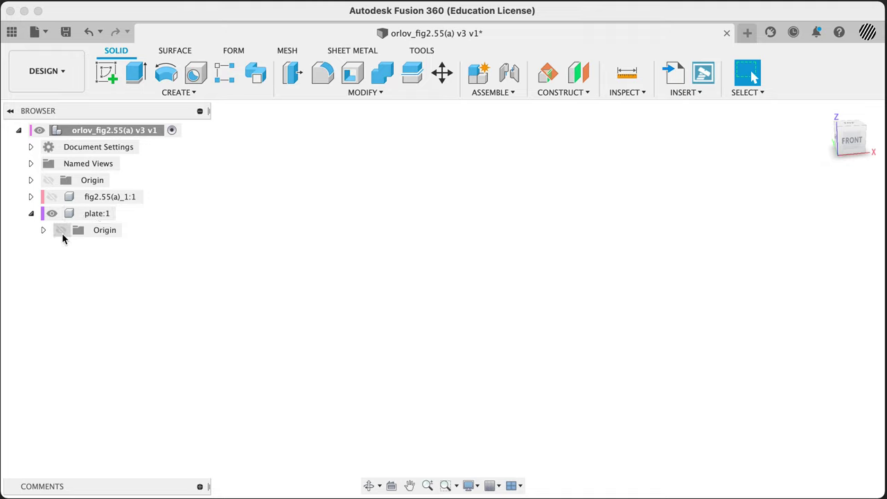
{"action": "left_click", "coordinate": [61, 230]}
{"action": "left_click", "coordinate": [48, 181]}
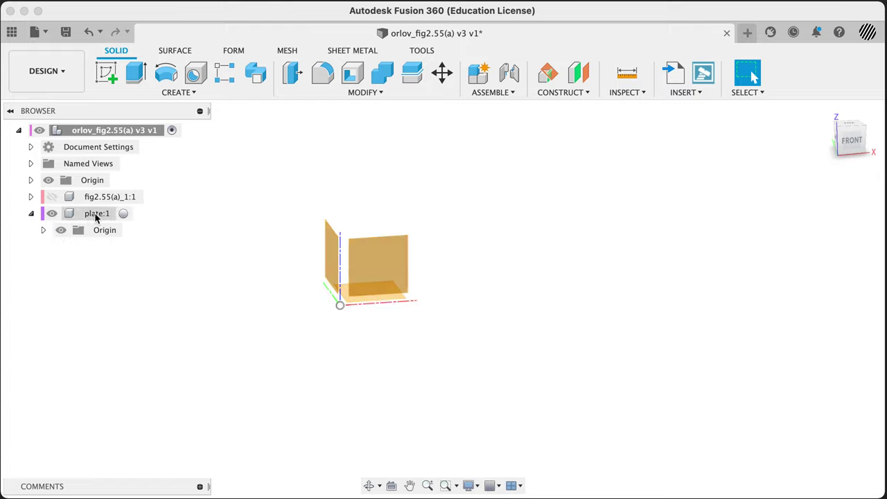
{"action": "left_click", "coordinate": [124, 213]}
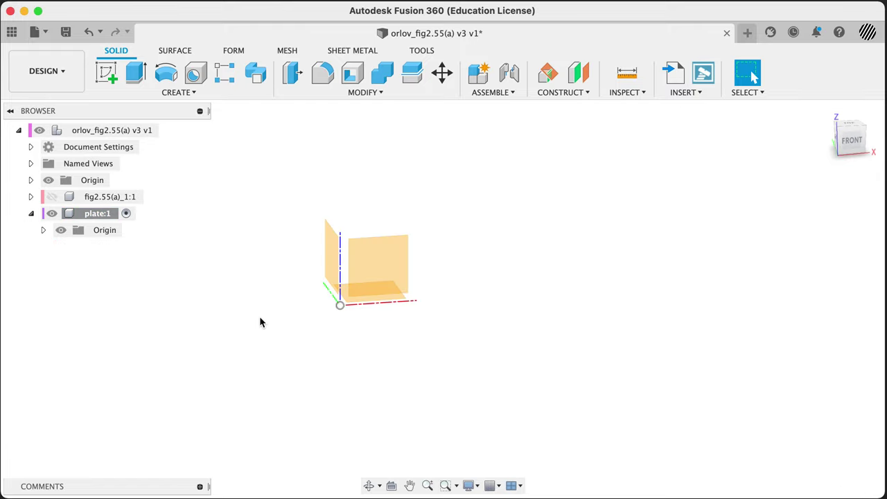
{"action": "left_click", "coordinate": [48, 180]}
{"action": "middle_click_drag", "start_coordinate": [240, 271], "coordinate": [165, 232], "text": "shift"}
Show the fig2.55(a)_1 eye bolt and check the plate origin's position against its shank-to-thread boundary
{"action": "left_click", "coordinate": [51, 198]}
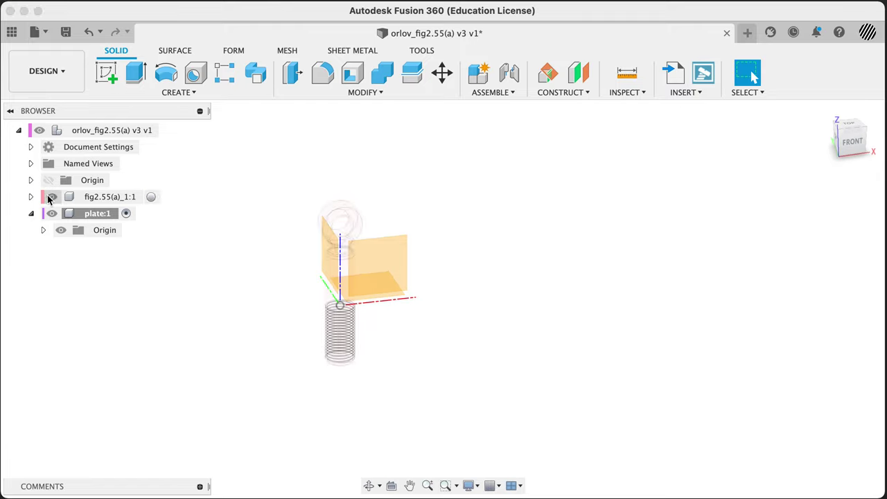
{"action": "middle_click_drag", "start_coordinate": [222, 340], "coordinate": [210, 312], "text": "shift"}
{"action": "scroll", "coordinate": [340, 315], "scroll_direction": "up", "scroll_amount": 5}
{"action": "scroll", "coordinate": [340, 316], "scroll_direction": "up", "scroll_amount": 10}
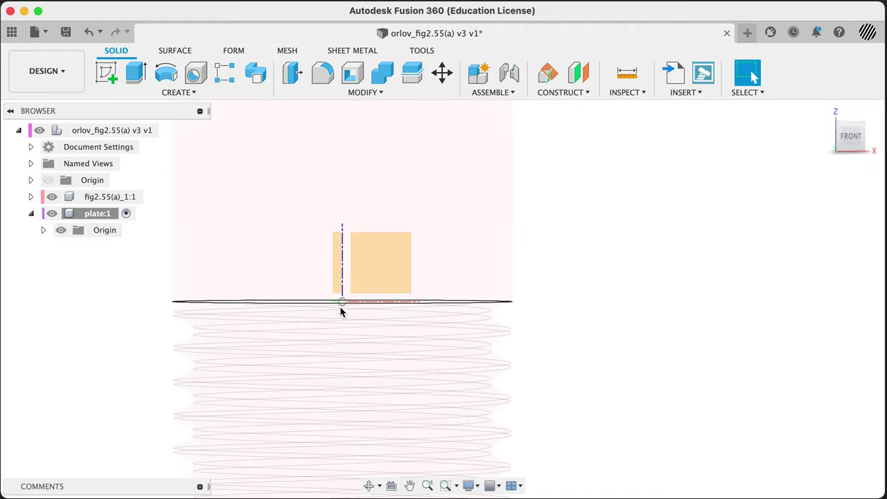
{"action": "middle_click_drag", "start_coordinate": [508, 208], "coordinate": [548, 235], "text": "shift"}
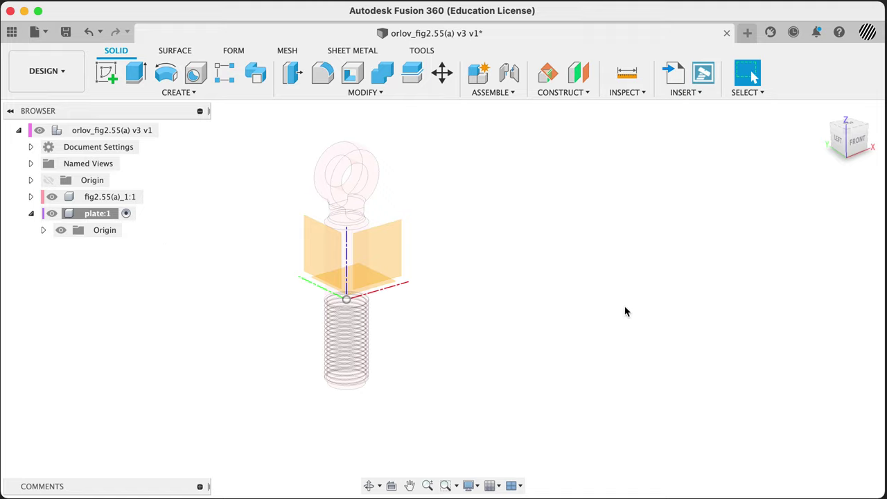
Turn on design history capture for the orlov_fig2.55(a) v3 root component
{"action": "left_click", "coordinate": [153, 118]}
{"action": "right_click", "coordinate": [87, 132]}
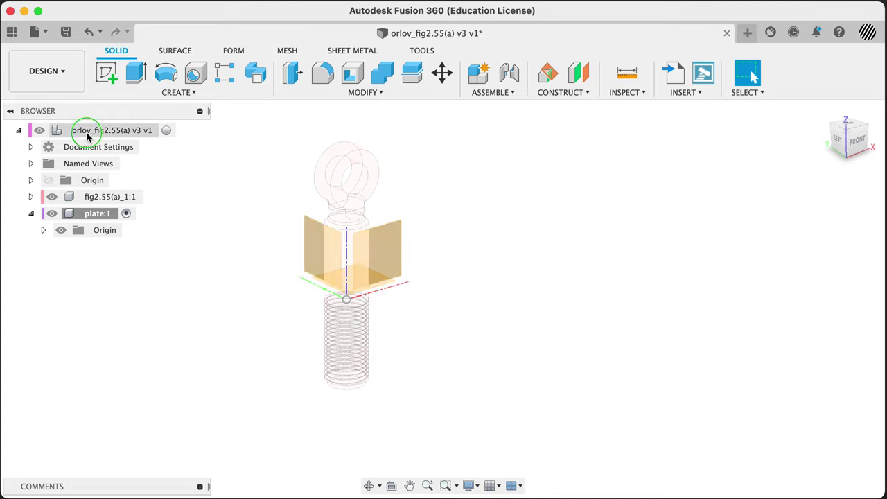
{"action": "left_click", "coordinate": [167, 465]}
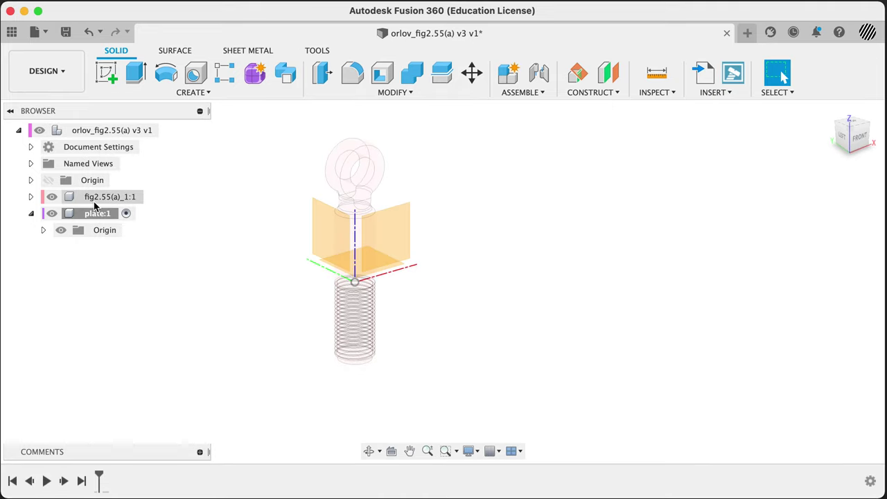
Ground the fig2.55(a)_1 and plate components together, and clear the selection
{"action": "left_click", "coordinate": [95, 200]}
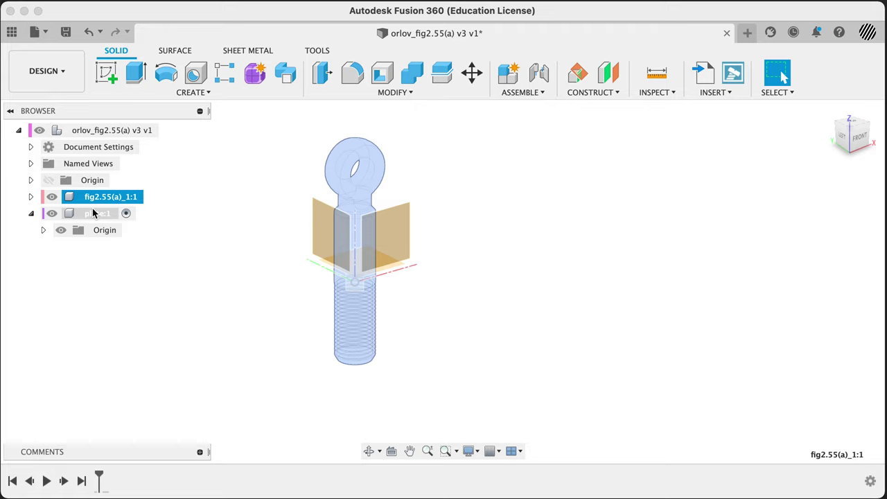
{"action": "left_click", "coordinate": [93, 213], "text": "shift"}
{"action": "right_click", "coordinate": [93, 213]}
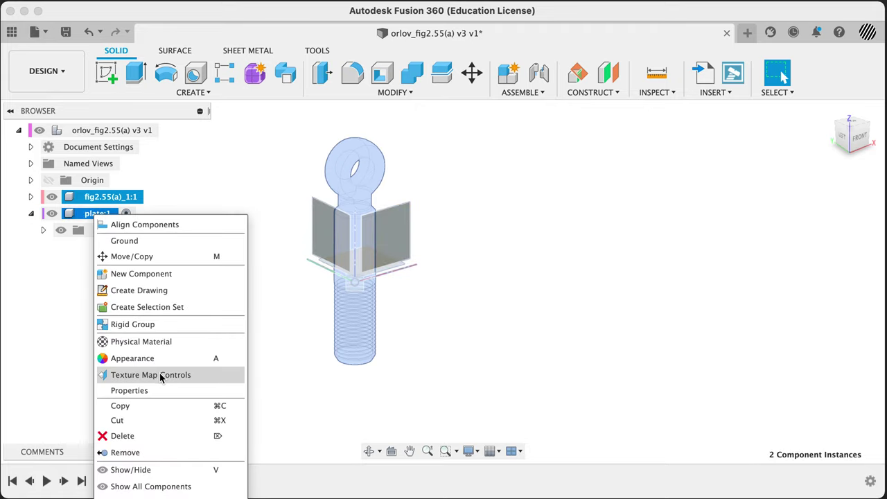
{"action": "left_click", "coordinate": [148, 246]}
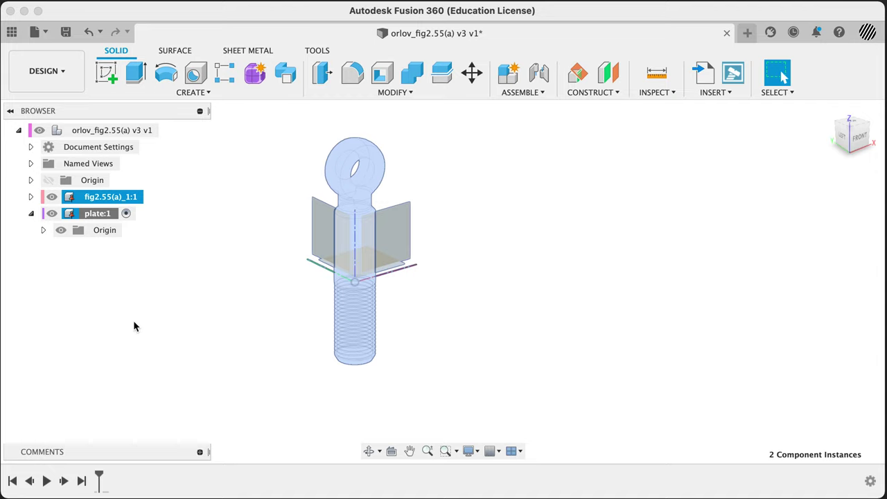
{"action": "left_click", "coordinate": [136, 319]}
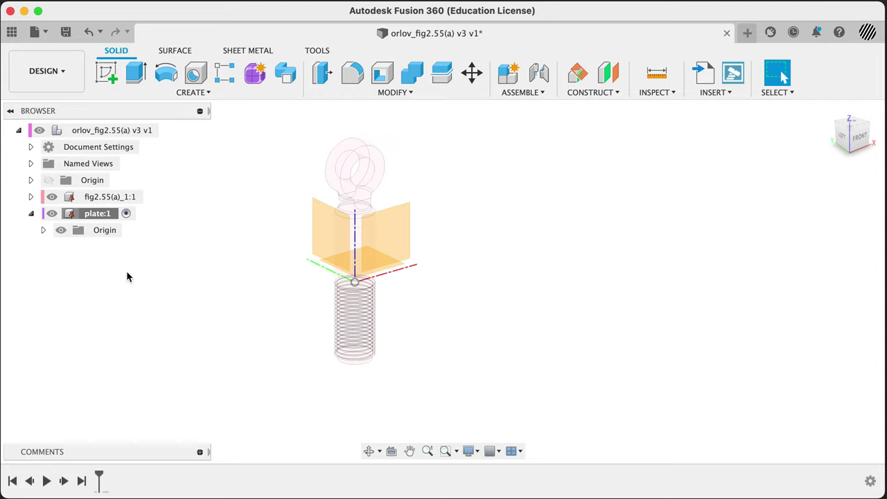
Activate the root component and examine the features inside the first timeline group
{"action": "left_click", "coordinate": [167, 133]}
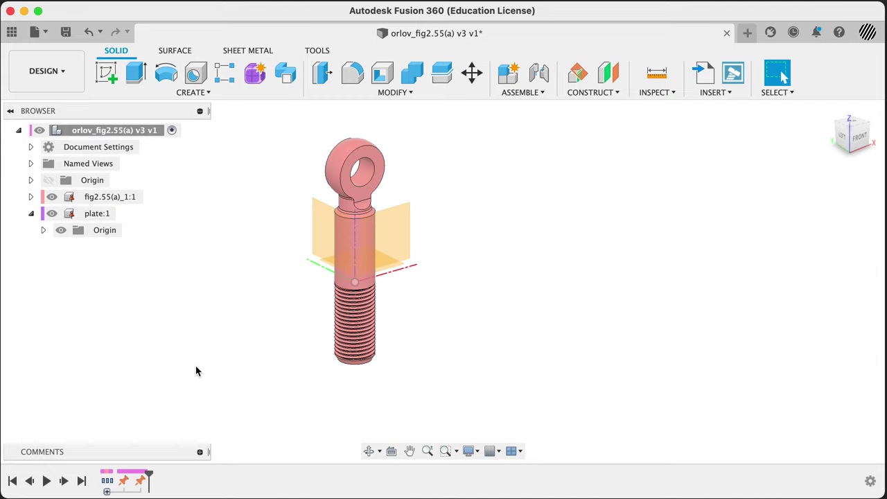
{"action": "left_click", "coordinate": [107, 483]}
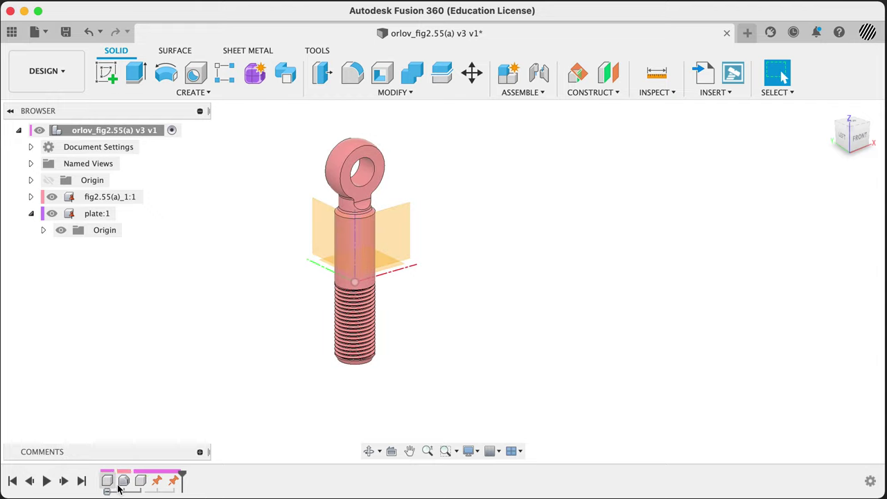
{"action": "left_click", "coordinate": [107, 490]}
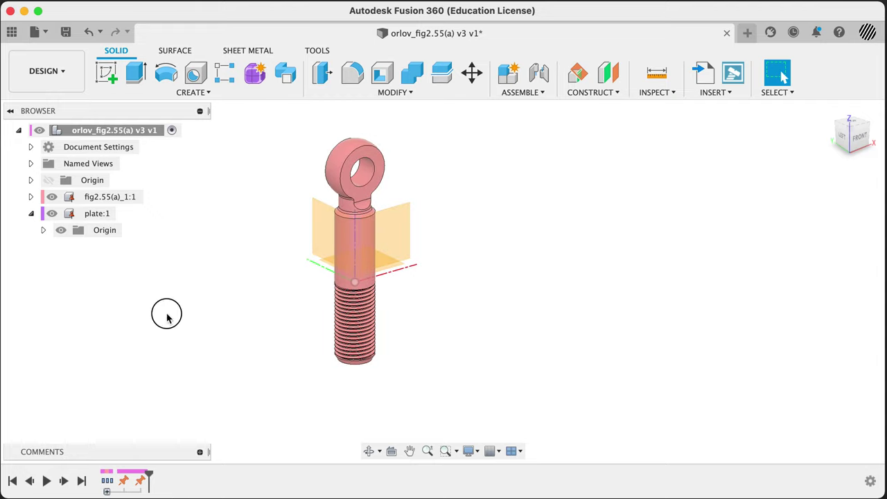
Make the plate component active, expand its origin folder and hide that origin
{"action": "left_click", "coordinate": [125, 214]}
{"action": "left_click", "coordinate": [475, 386]}
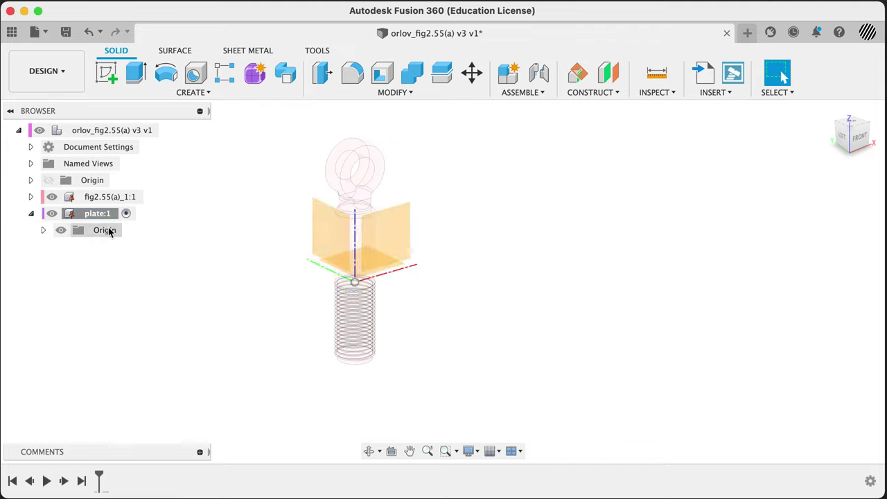
{"action": "left_click", "coordinate": [42, 230]}
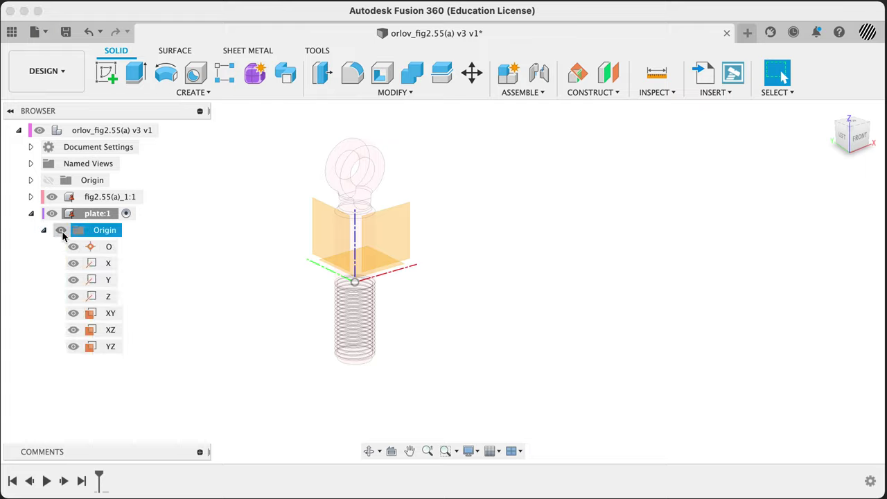
{"action": "left_click", "coordinate": [61, 230]}
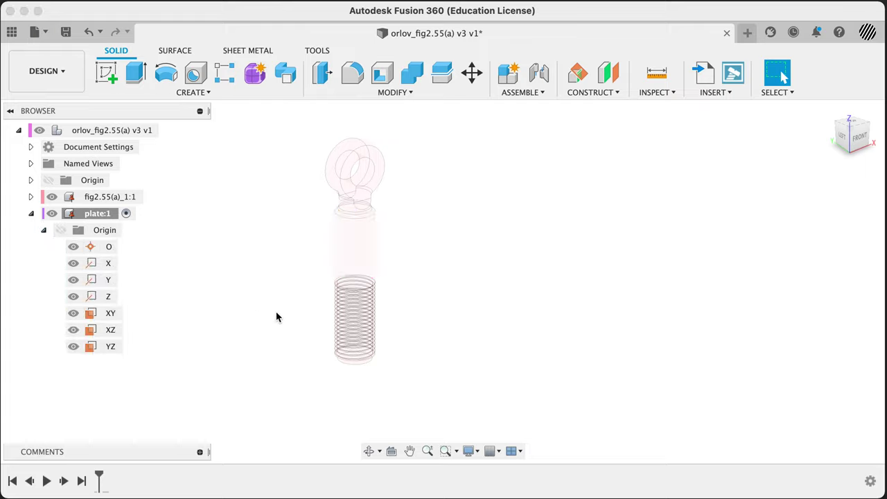
Start a sketch on the plate component's XY plane and hide the fig2.55(a)_1 eye bolt
{"action": "right_click", "coordinate": [115, 315]}
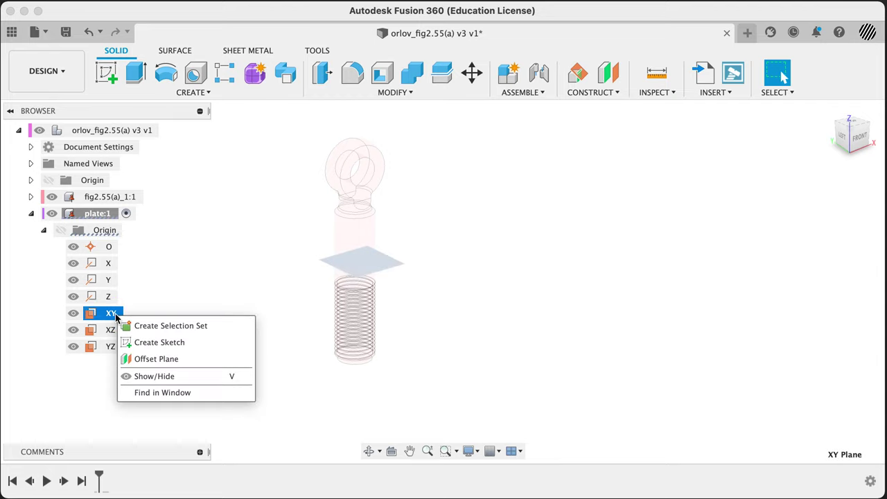
{"action": "left_click", "coordinate": [165, 343]}
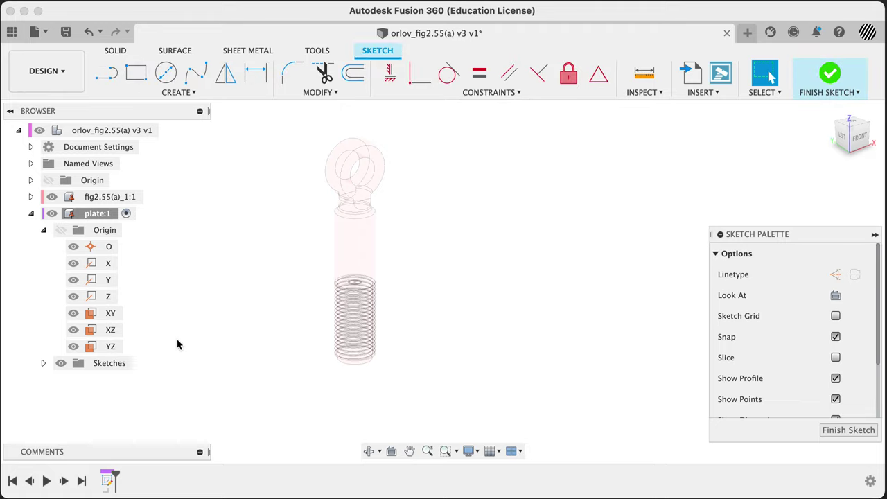
{"action": "left_click", "coordinate": [52, 196]}
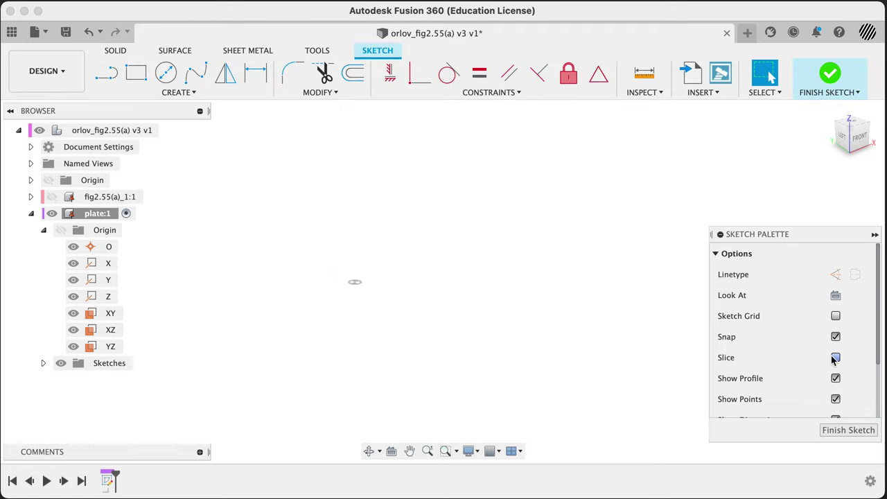
Sketch a center rectangle on the plate's origin, with both side lengths entered as 25*2 mm
{"action": "left_click", "coordinate": [136, 72]}
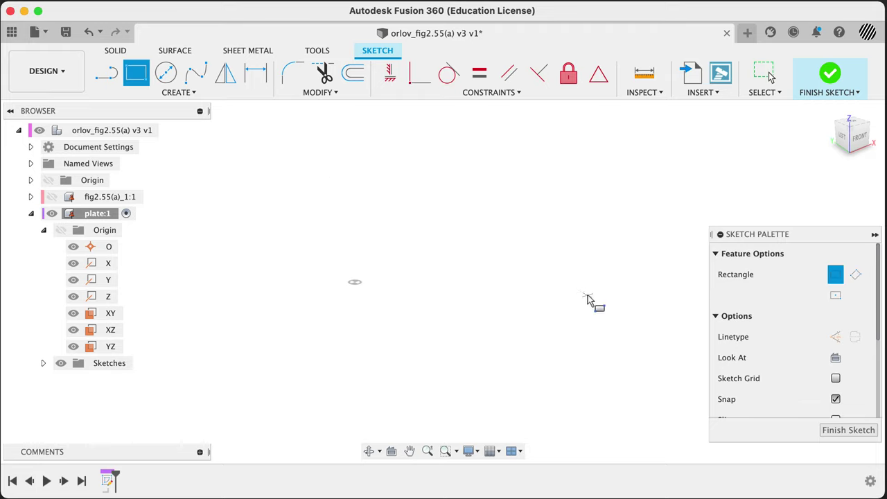
{"action": "left_click", "coordinate": [835, 295]}
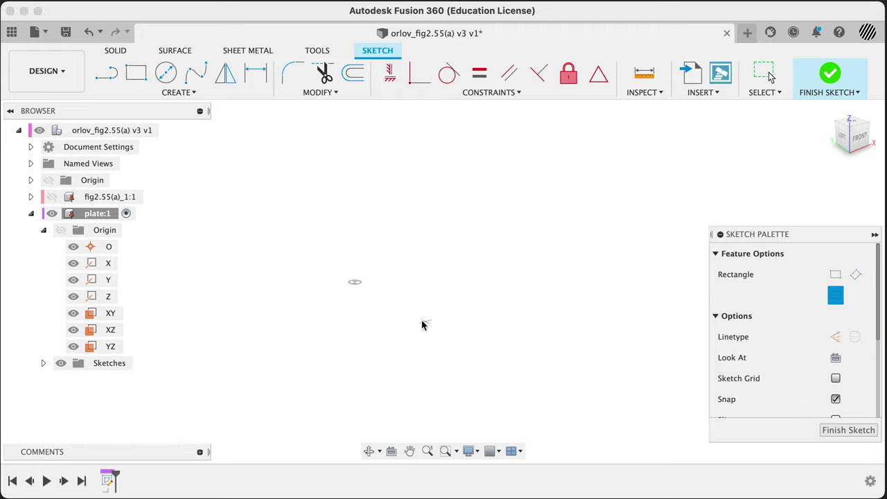
{"action": "left_click", "coordinate": [355, 284]}
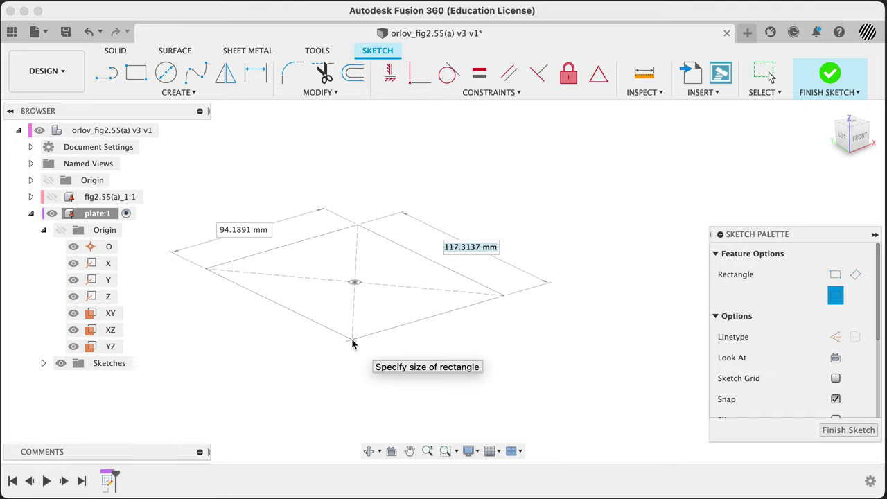
{"action": "type", "text": "50"}
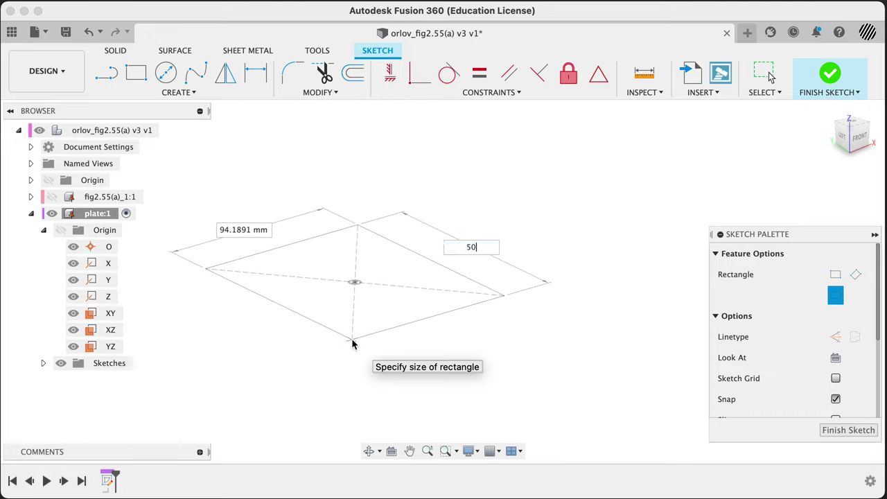
{"action": "key", "text": "Tab"}
{"action": "type", "text": "50"}
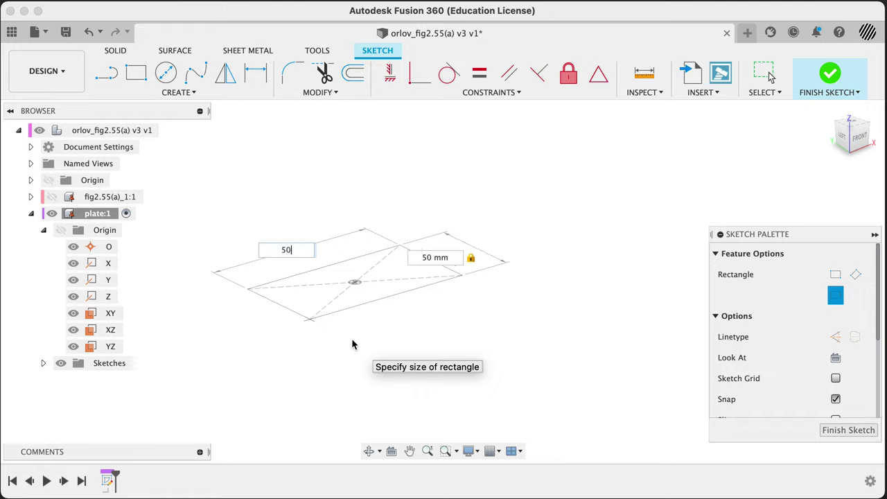
{"action": "key", "text": "Tab"}
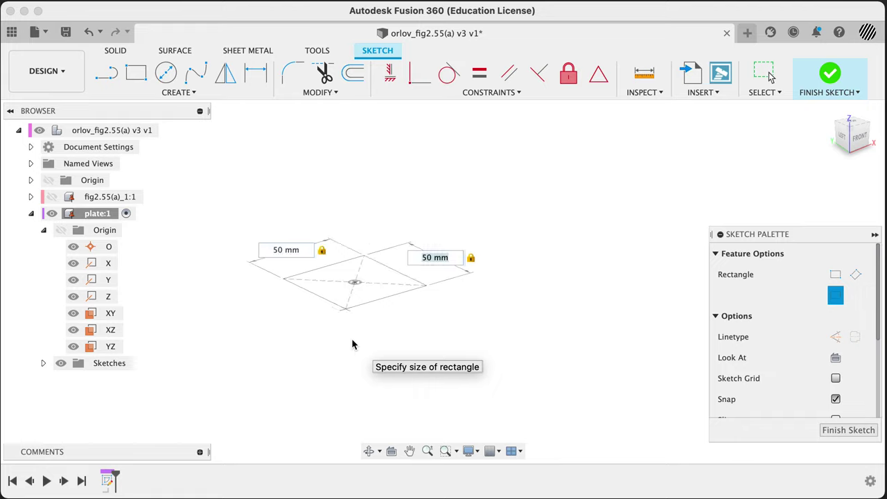
{"action": "type", "text": "25*2"}
{"action": "key", "text": "Tab"}
{"action": "type", "text": "25*2"}
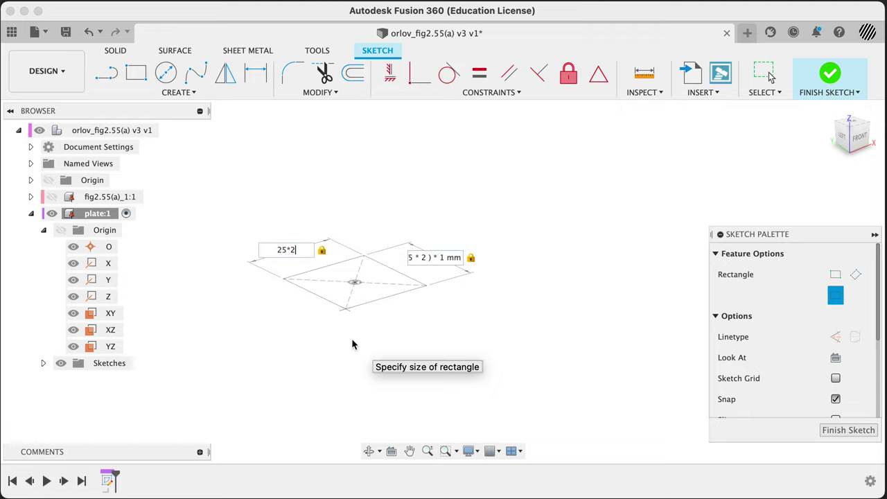
{"action": "key", "text": "Return"}
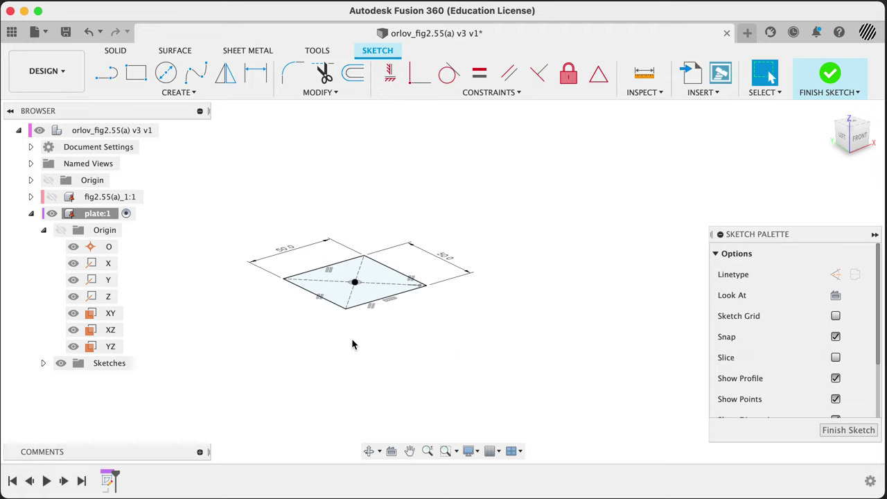
Show the eye bolt and extrude the square profile -40 mm, downward along the thread, as a new body
{"action": "left_click", "coordinate": [66, 232]}
{"action": "left_click", "coordinate": [52, 197]}
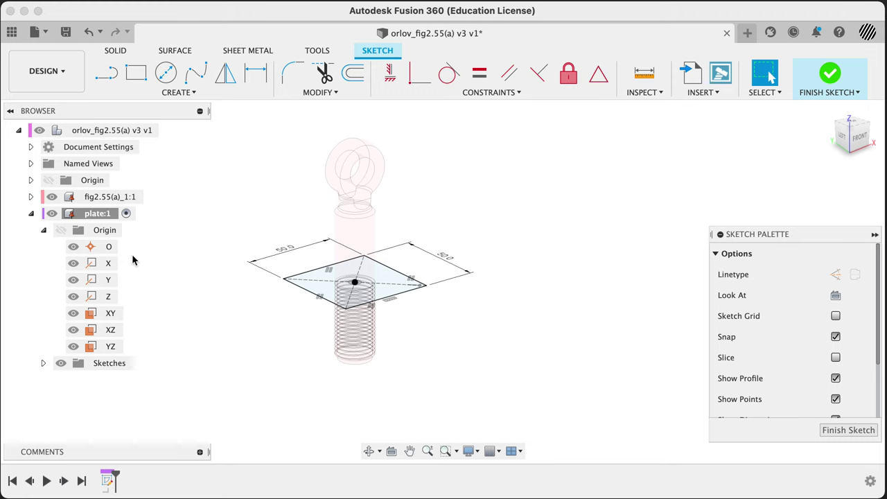
{"action": "key", "text": "e"}
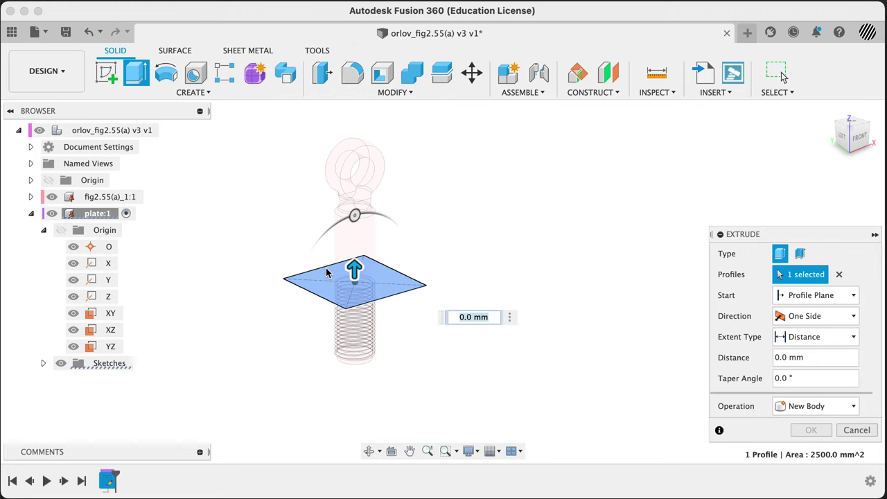
{"action": "left_click_drag", "start_coordinate": [354, 269], "coordinate": [353, 356]}
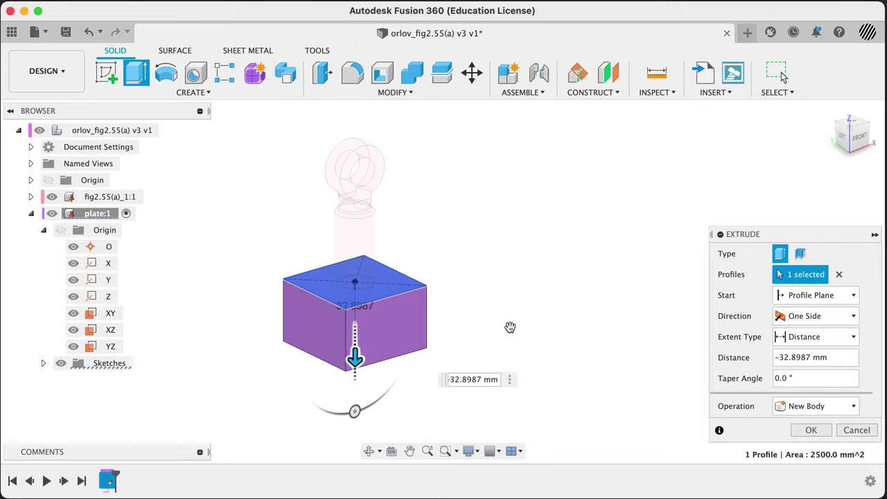
{"action": "middle_click_drag", "start_coordinate": [513, 326], "coordinate": [513, 291], "text": "shift"}
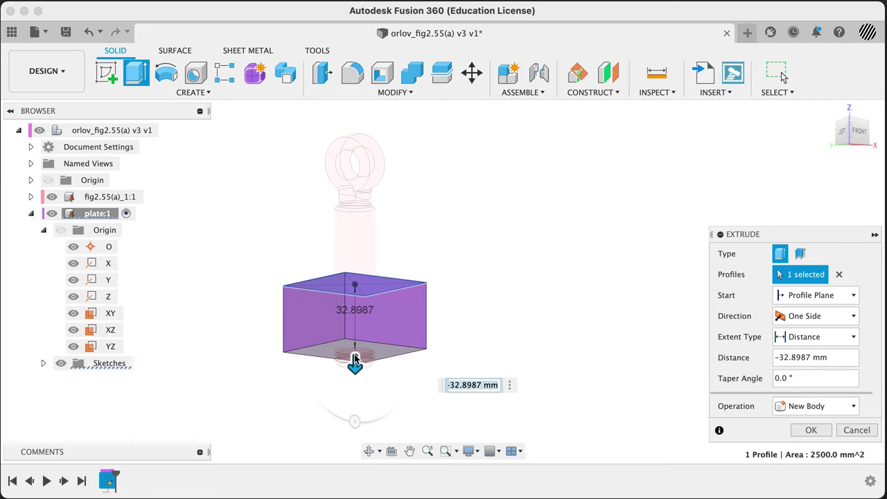
{"action": "scroll", "coordinate": [343, 366], "scroll_direction": "up", "scroll_amount": 4}
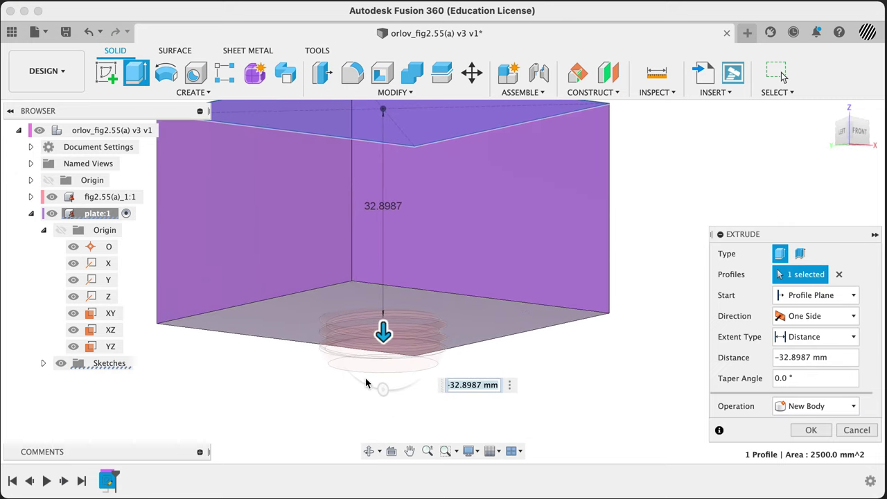
{"action": "type", "text": "-40"}
{"action": "key", "text": "Return"}
{"action": "scroll", "coordinate": [607, 368], "scroll_direction": "down", "scroll_amount": 3}
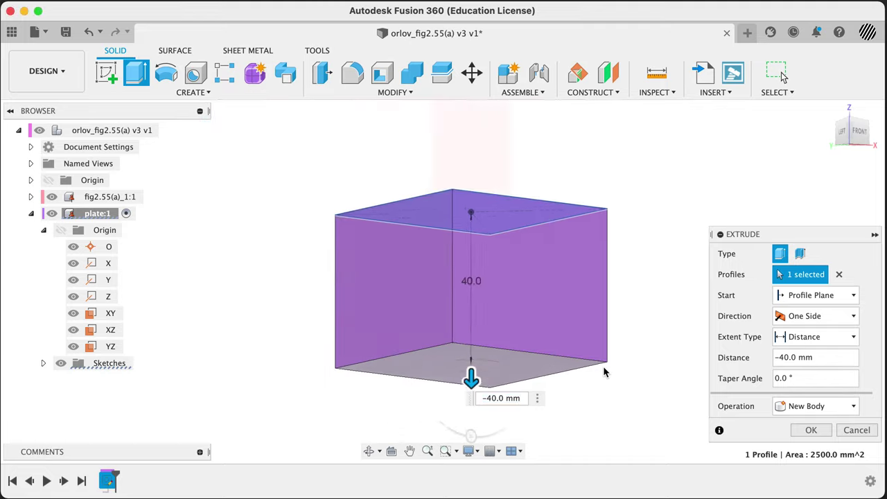
{"action": "middle_click_drag", "start_coordinate": [343, 339], "coordinate": [323, 361], "text": "shift"}
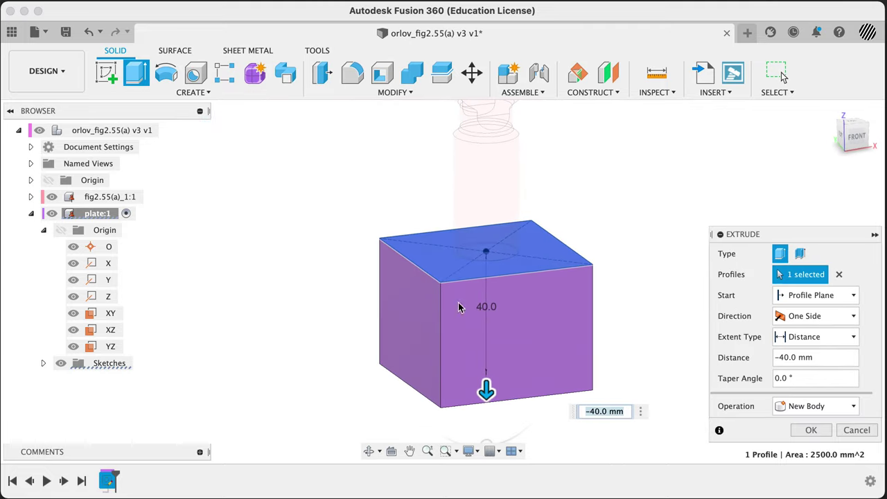
{"action": "middle_click_drag", "start_coordinate": [641, 397], "coordinate": [637, 301], "text": "shift"}
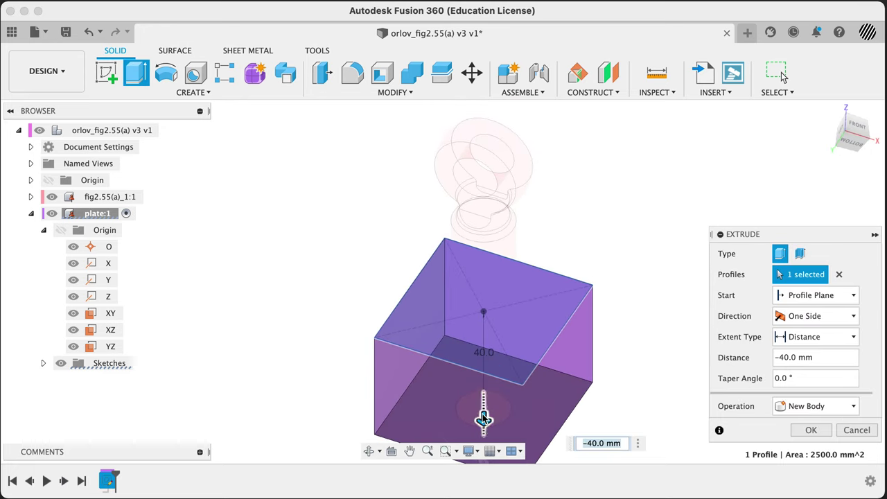
{"action": "middle_click_drag", "start_coordinate": [637, 371], "coordinate": [600, 281]}
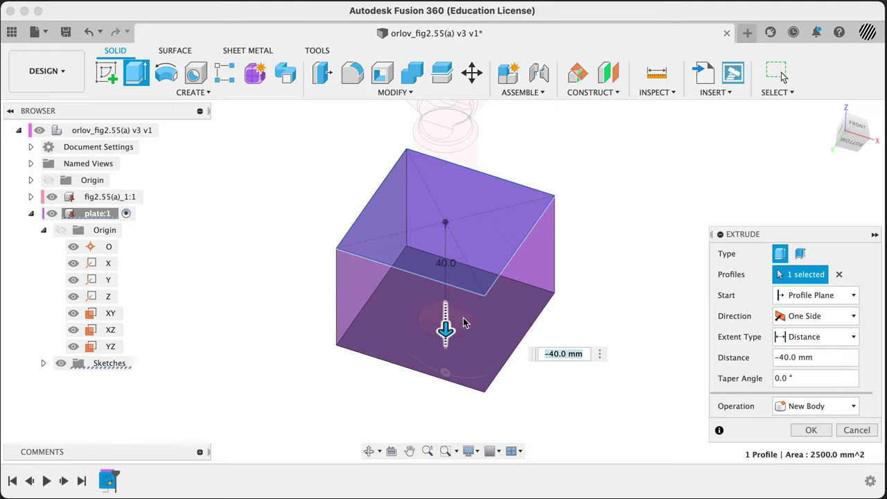
{"action": "left_click", "coordinate": [825, 432]}
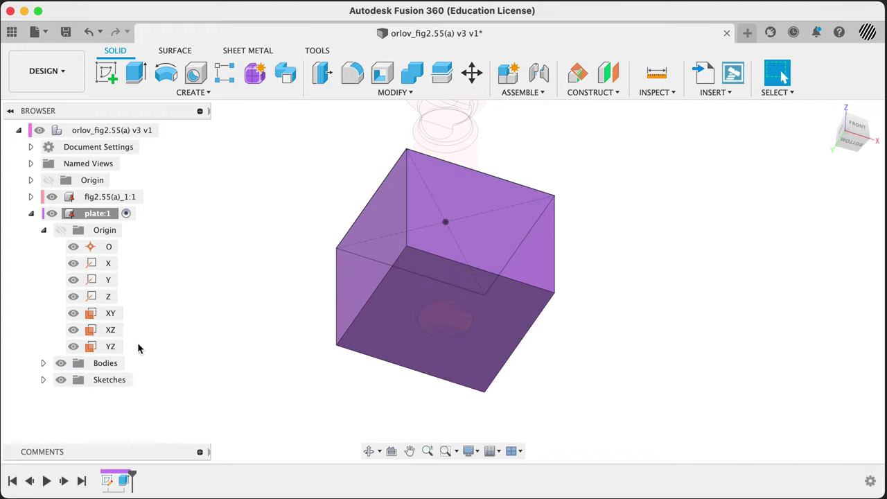
Return to the home view and hide the plate component's sketches
{"action": "left_click", "coordinate": [31, 213]}
{"action": "left_click", "coordinate": [506, 243]}
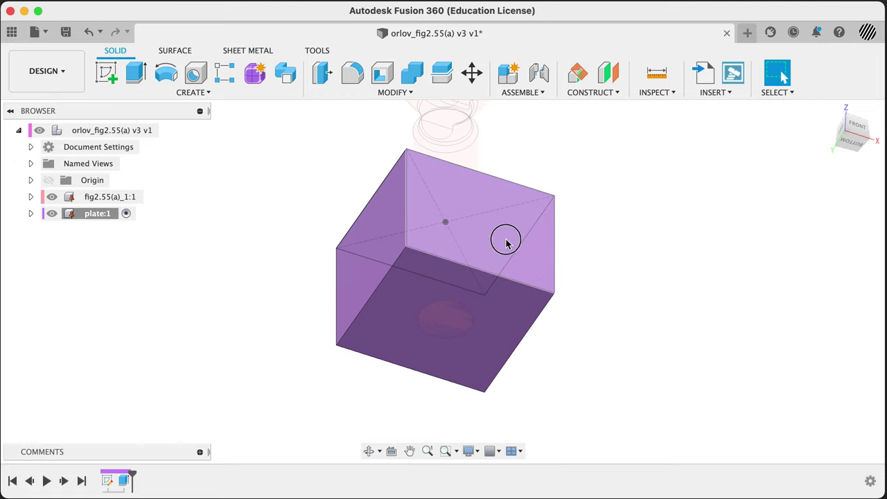
{"action": "left_click", "coordinate": [829, 111]}
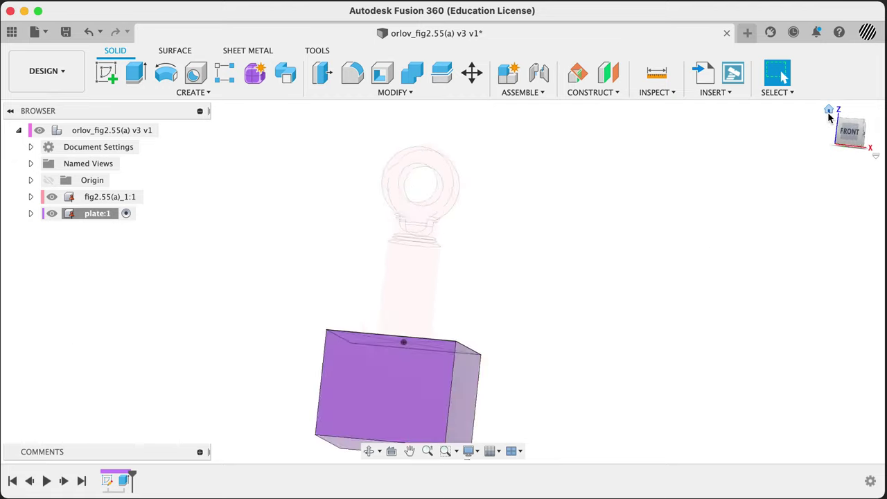
{"action": "left_click", "coordinate": [31, 214]}
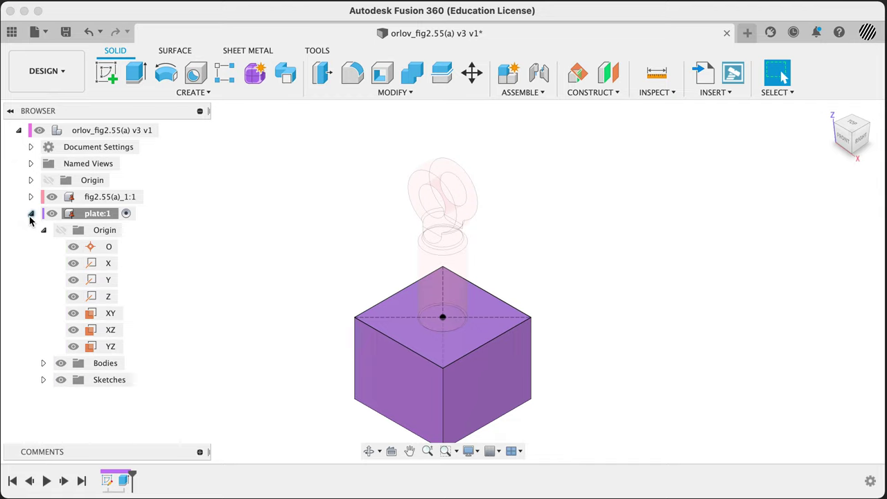
{"action": "left_click", "coordinate": [43, 232]}
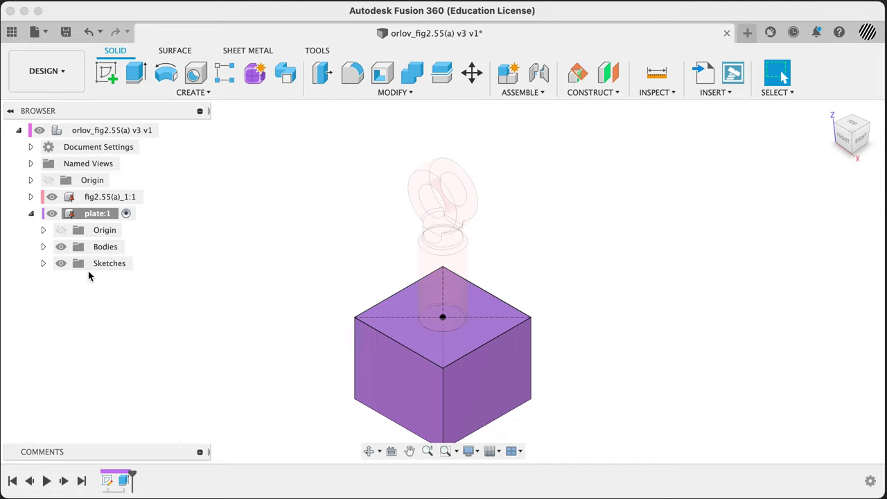
{"action": "left_click", "coordinate": [61, 264]}
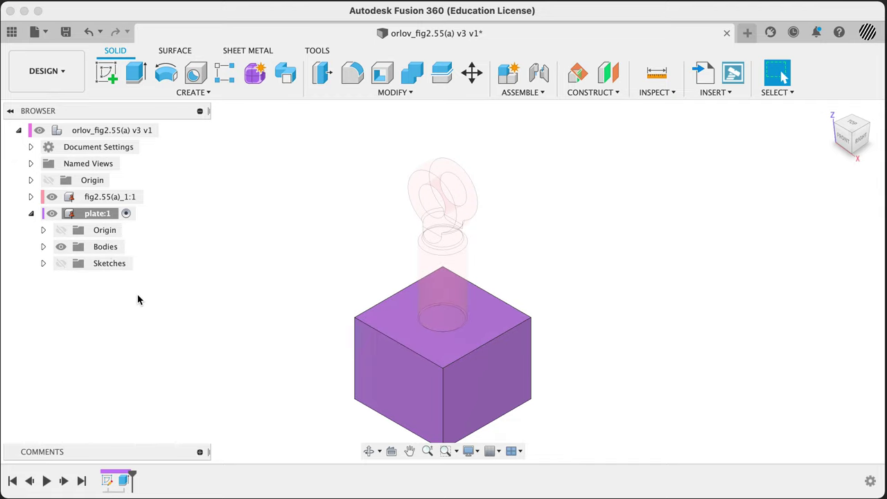
Make the root component active and hide the fig2.55(a)_1 eye bolt, leaving the plate shown
{"action": "left_click", "coordinate": [30, 213]}
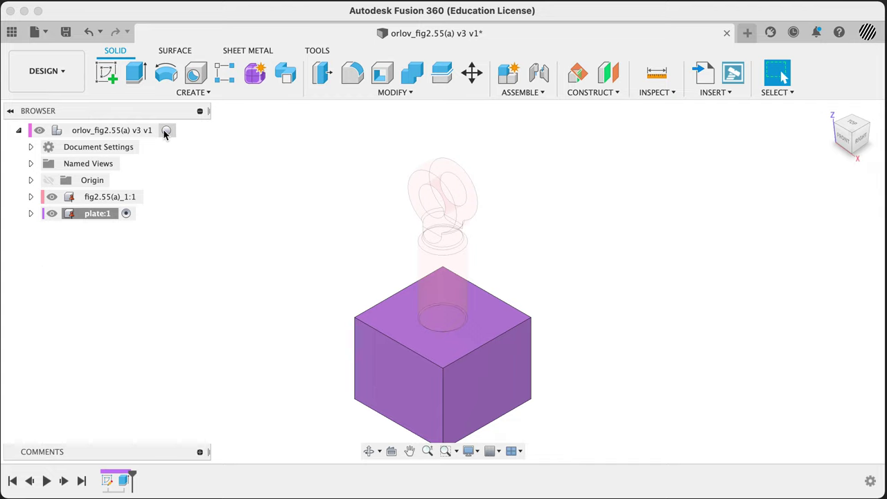
{"action": "left_click", "coordinate": [171, 130]}
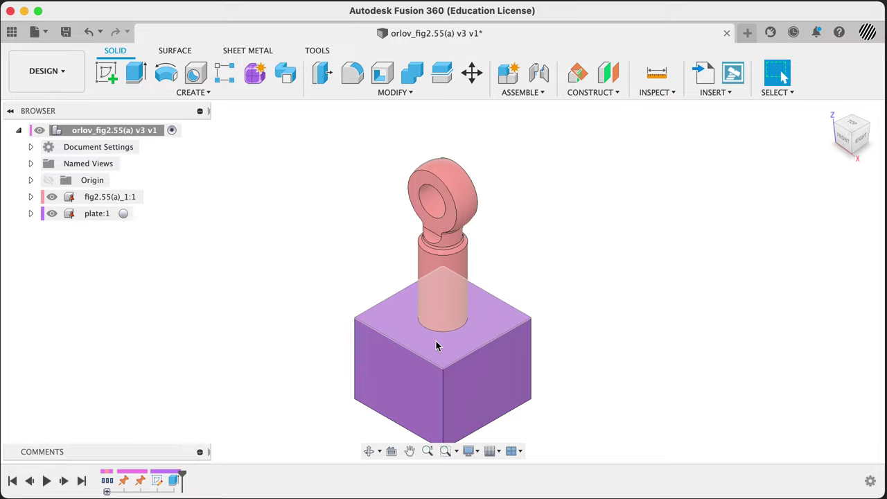
{"action": "left_click", "coordinate": [53, 197]}
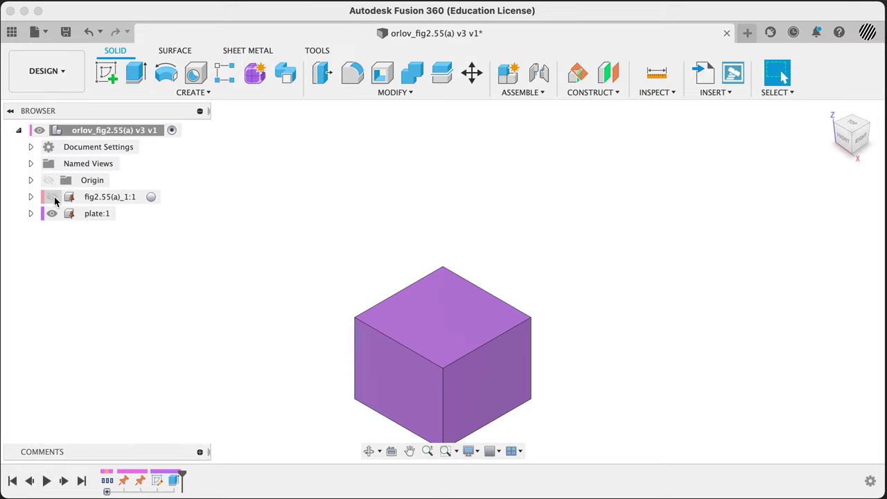
Expand the plate component and show its sketches on the block
{"action": "left_click", "coordinate": [54, 198]}
{"action": "left_click", "coordinate": [54, 199]}
{"action": "left_click", "coordinate": [31, 214]}
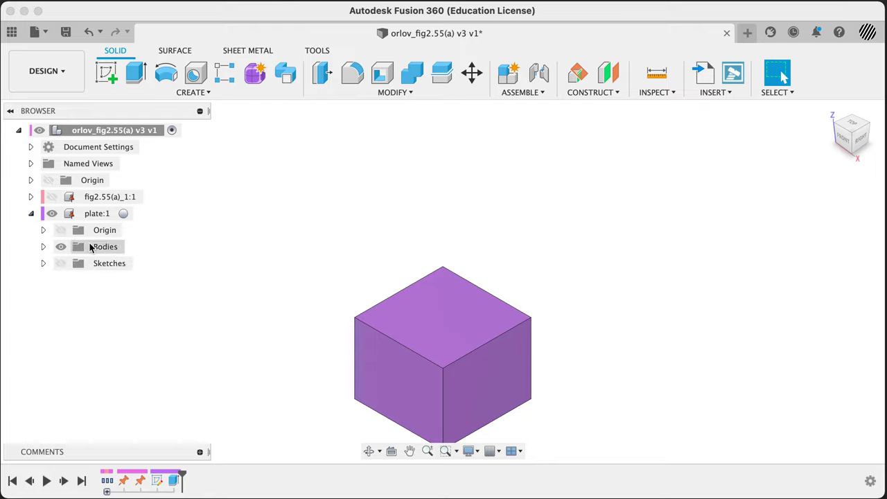
{"action": "left_click", "coordinate": [61, 263]}
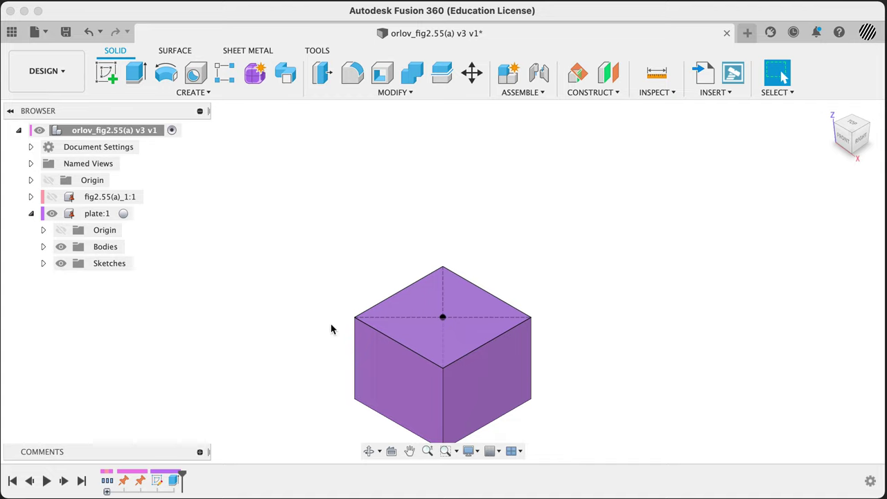
Edit the plate's square sketch, add a 20 mm diameter circle at its center, and finish the sketch
{"action": "left_click", "coordinate": [408, 321]}
{"action": "right_click", "coordinate": [408, 322]}
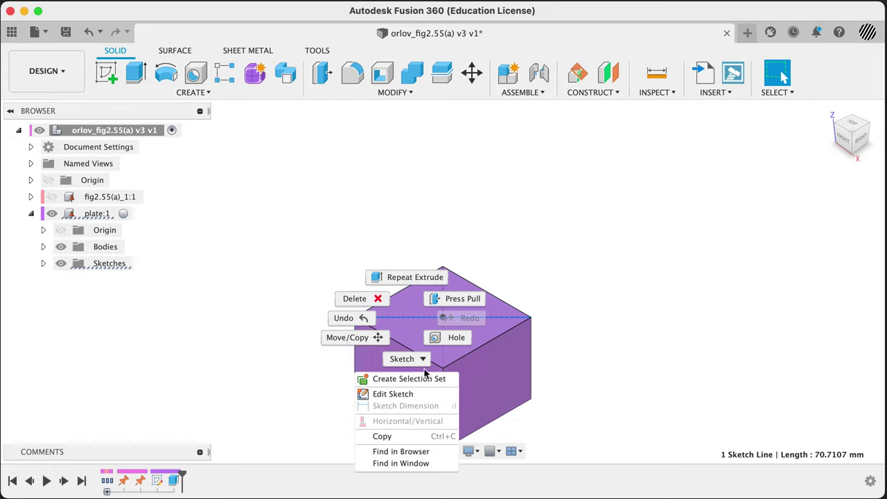
{"action": "left_click", "coordinate": [414, 393]}
{"action": "left_click", "coordinate": [165, 72]}
{"action": "left_click", "coordinate": [443, 317]}
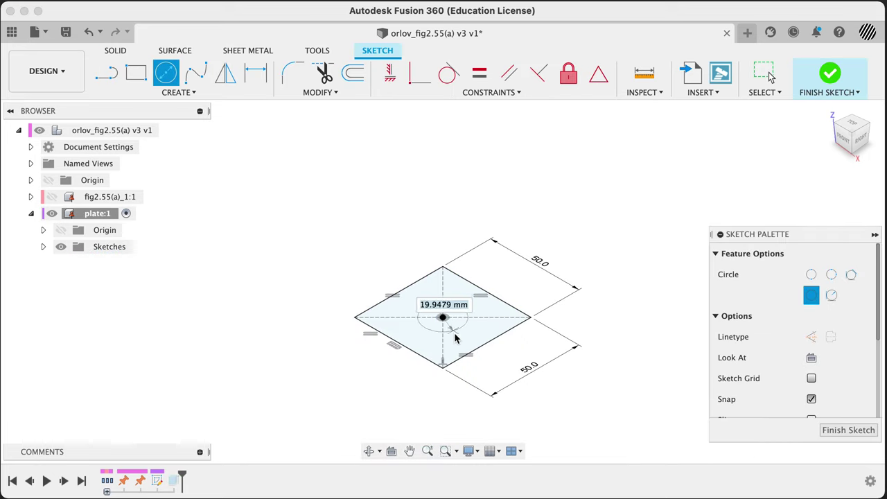
{"action": "type", "text": "20"}
{"action": "key", "text": "Return"}
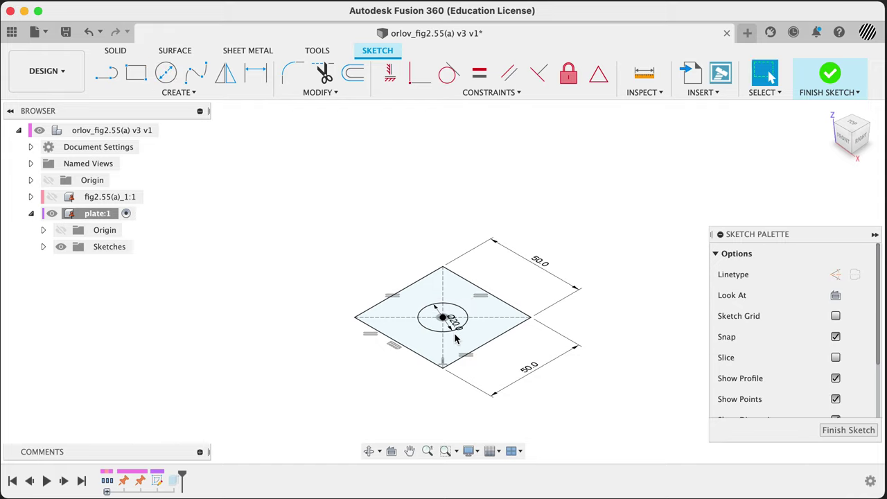
{"action": "left_click", "coordinate": [830, 73]}
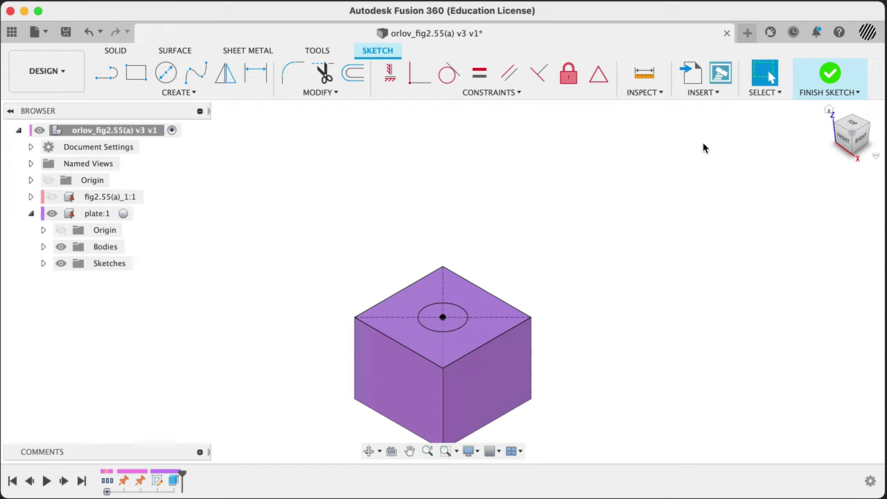
Reapply the plate's -40 mm extrude using the profile around the circle so the hole passes through, and hide the plate's sketches
{"action": "double_click", "coordinate": [174, 482]}
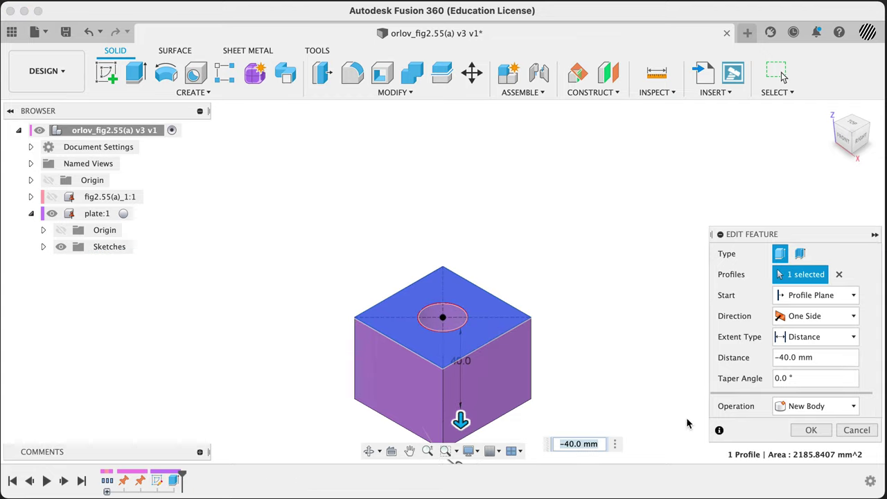
{"action": "left_click", "coordinate": [810, 432]}
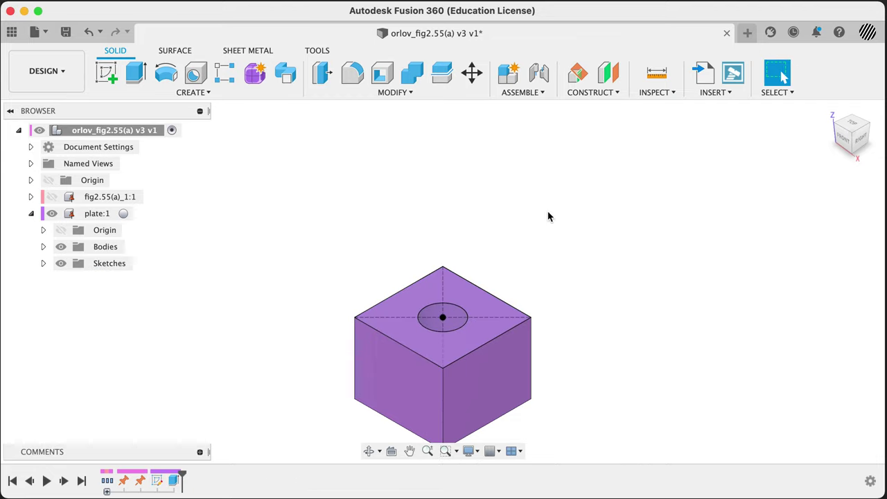
{"action": "middle_click_drag", "start_coordinate": [549, 210], "coordinate": [548, 255], "text": "shift"}
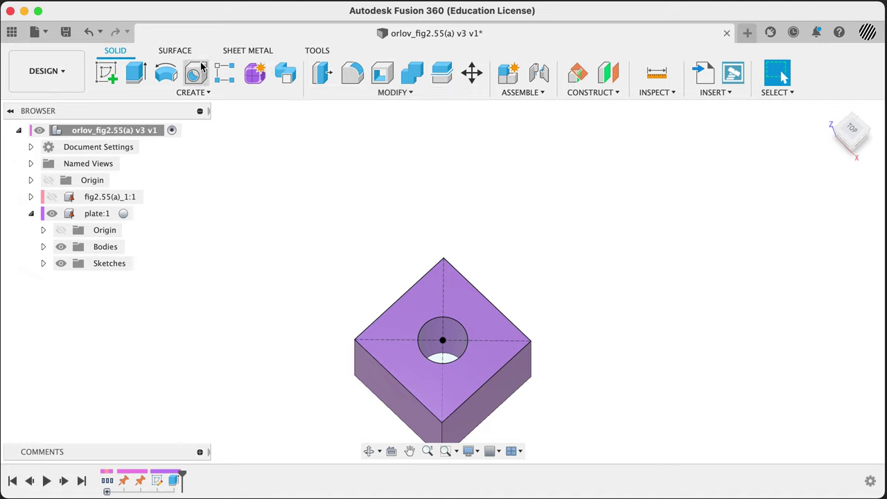
{"action": "middle_click_drag", "start_coordinate": [266, 301], "coordinate": [269, 236], "text": "shift"}
{"action": "key", "text": "Escape"}
{"action": "left_click", "coordinate": [830, 115]}
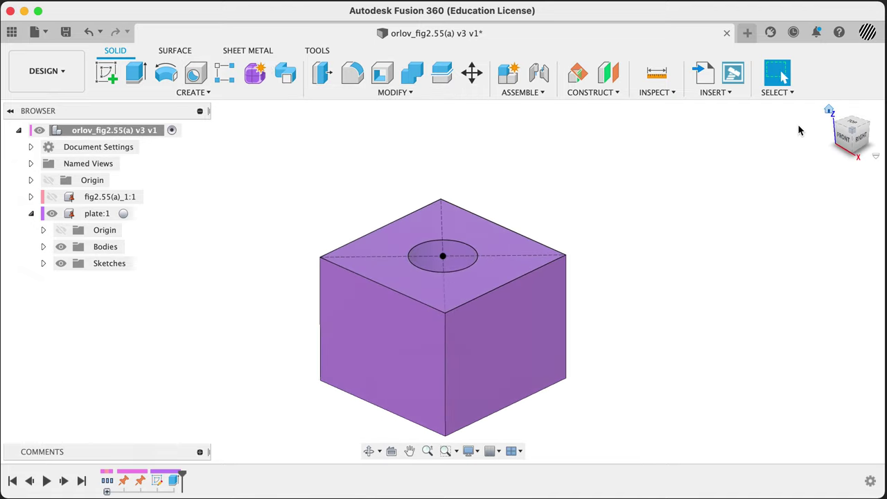
{"action": "scroll", "coordinate": [501, 275], "scroll_direction": "down", "scroll_amount": 3}
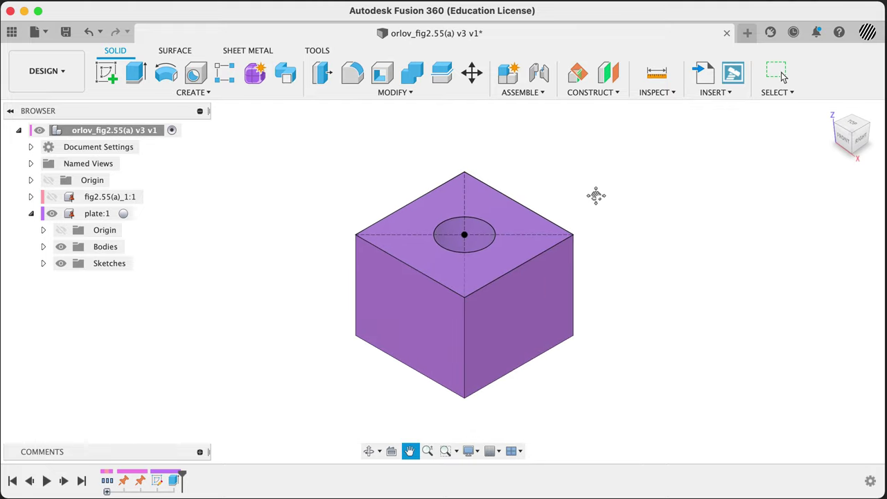
{"action": "left_click", "coordinate": [61, 264]}
{"action": "left_click", "coordinate": [33, 215]}
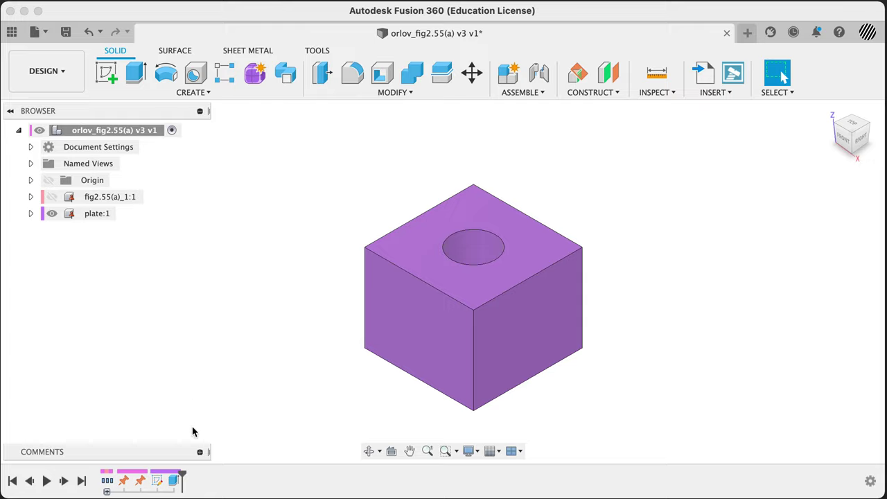
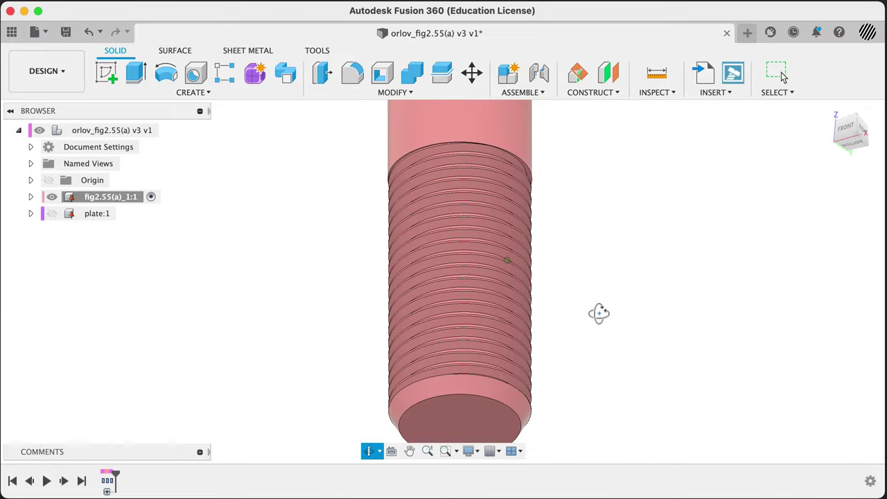
{"action": "key", "text": "Escape"}
{"action": "middle_click_drag", "start_coordinate": [362, 168], "coordinate": [361, 149], "text": "shift"}
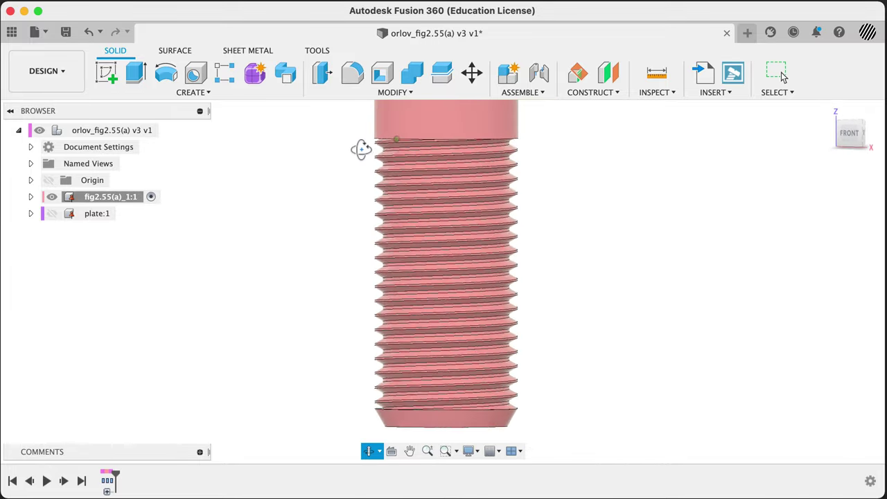
{"action": "left_click", "coordinate": [422, 120]}
{"action": "scroll", "coordinate": [667, 307], "scroll_direction": "down", "scroll_amount": 3}
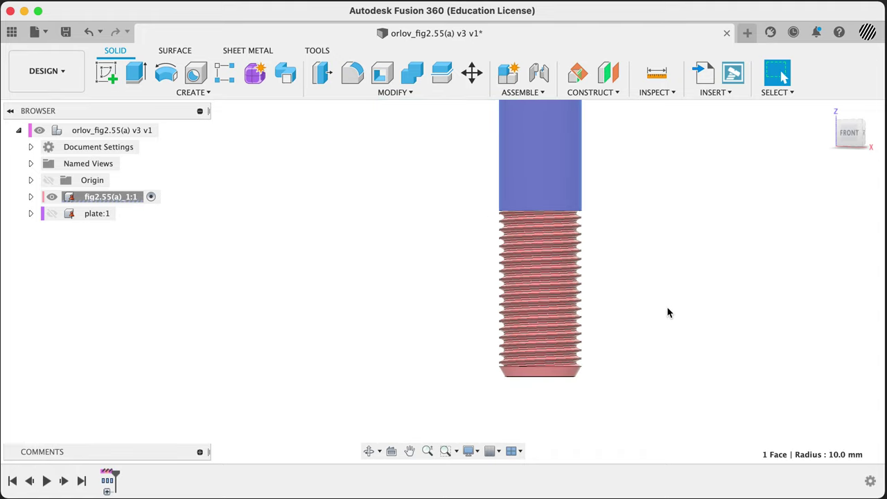
{"action": "middle_click_drag", "start_coordinate": [667, 306], "coordinate": [580, 328]}
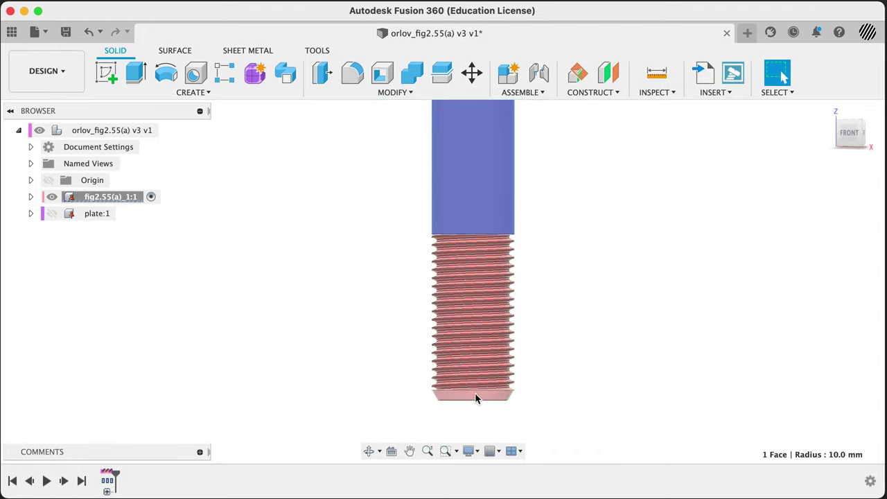
{"action": "left_click_drag", "start_coordinate": [413, 218], "coordinate": [553, 403]}
{"action": "middle_click_drag", "start_coordinate": [553, 403], "coordinate": [548, 358], "text": "shift"}
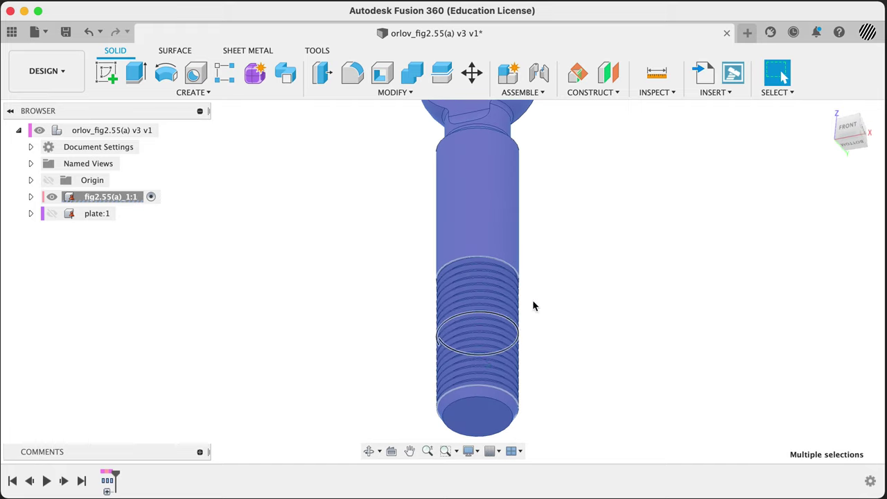
{"action": "left_click", "coordinate": [784, 97]}
{"action": "mouse_move", "coordinate": [810, 197]}
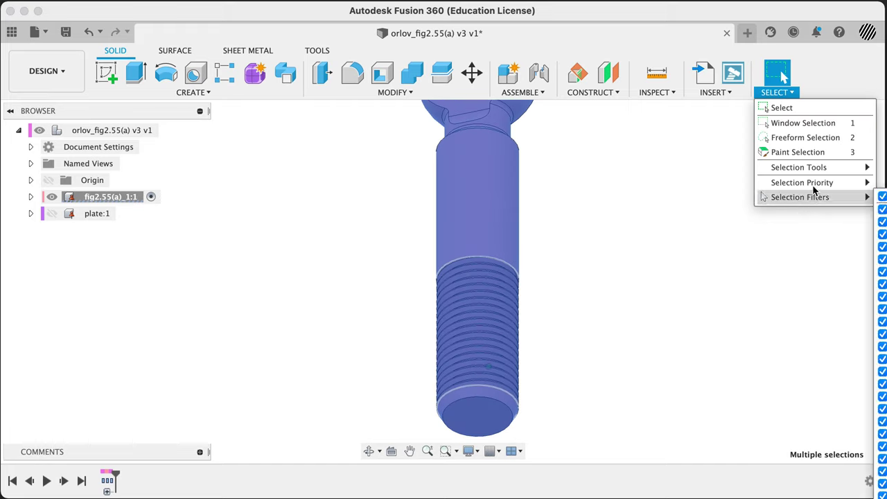
{"action": "left_click", "coordinate": [670, 289]}
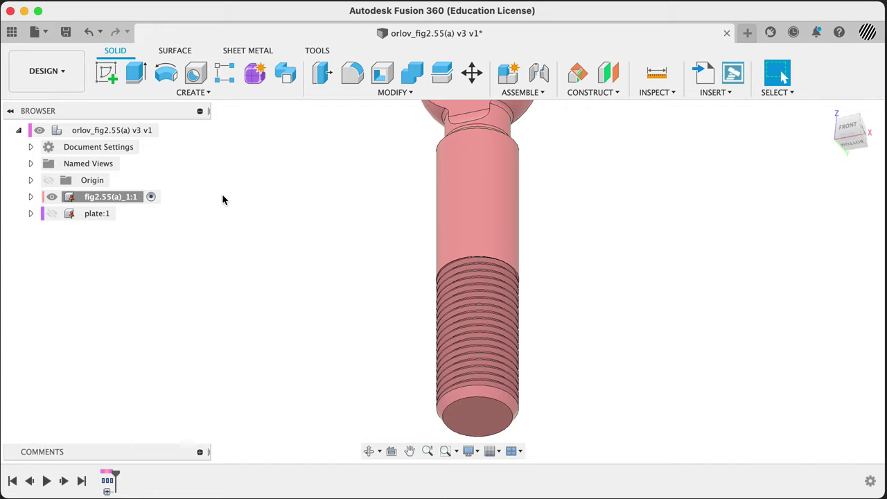
{"action": "middle_click_drag", "start_coordinate": [222, 200], "coordinate": [270, 247], "text": "shift"}
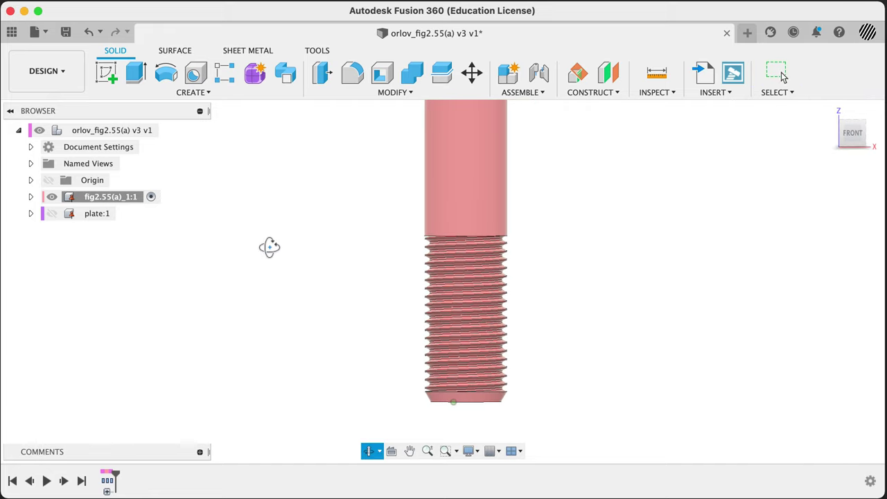
{"action": "left_click_drag", "start_coordinate": [393, 218], "coordinate": [562, 397]}
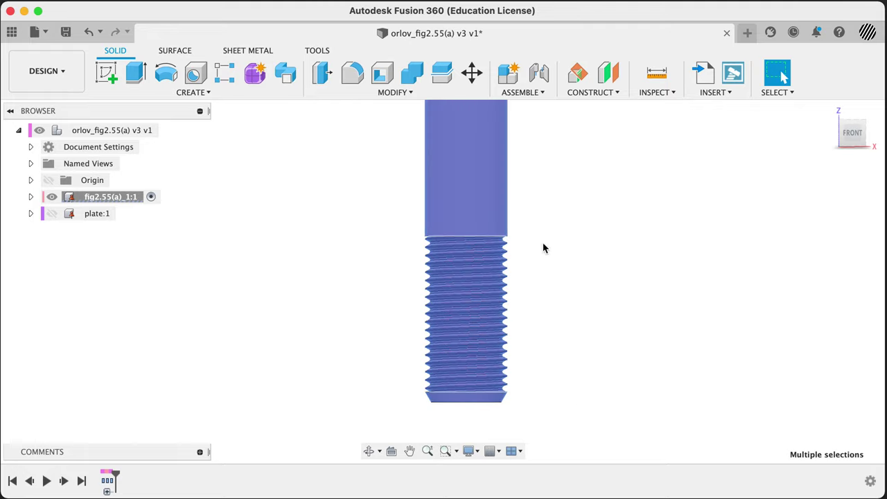
{"action": "scroll", "coordinate": [564, 365], "scroll_direction": "down", "scroll_amount": 3}
{"action": "middle_click_drag", "start_coordinate": [582, 311], "coordinate": [477, 273]}
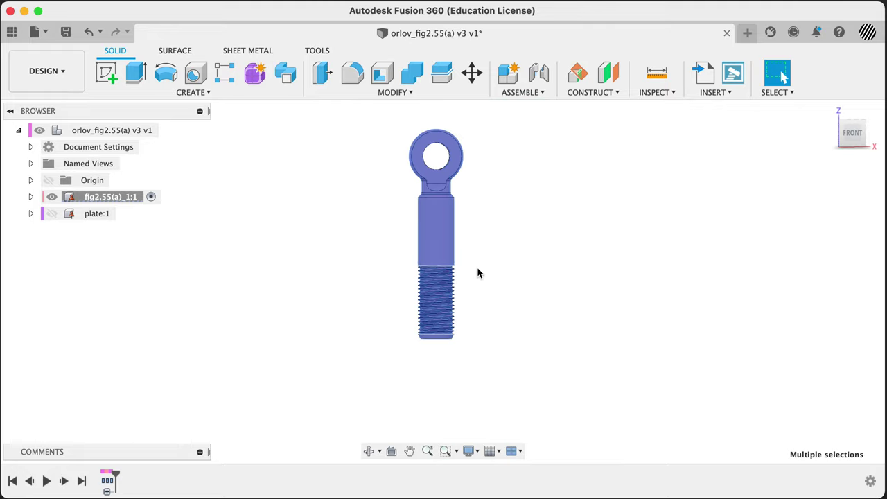
{"action": "left_click", "coordinate": [495, 295]}
Select the modeled thread faces and the end chamfer on the eye bolt's shank and delete them to make it a plain cylinder
{"action": "scroll", "coordinate": [457, 303], "scroll_direction": "up", "scroll_amount": 5}
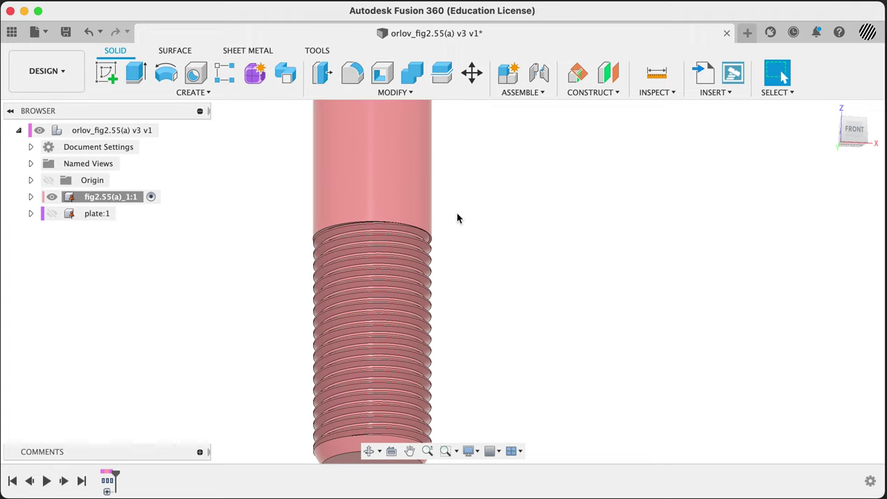
{"action": "scroll", "coordinate": [345, 238], "scroll_direction": "up", "scroll_amount": 3}
{"action": "middle_click_drag", "start_coordinate": [344, 238], "coordinate": [276, 249], "text": "shift"}
{"action": "left_click", "coordinate": [295, 253]}
{"action": "mouse_move", "coordinate": [203, 271]}
{"action": "middle_mouse_down", "text": "shift"}
{"action": "mouse_move", "coordinate": [204, 252]}
{"action": "mouse_move", "coordinate": [215, 273]}
{"action": "middle_mouse_up", "text": "shift"}
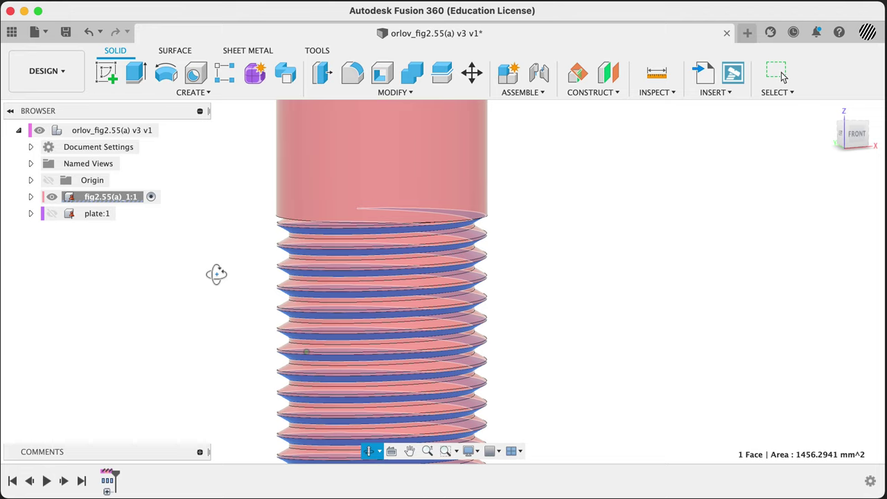
{"action": "scroll", "coordinate": [297, 230], "scroll_direction": "up", "scroll_amount": 6}
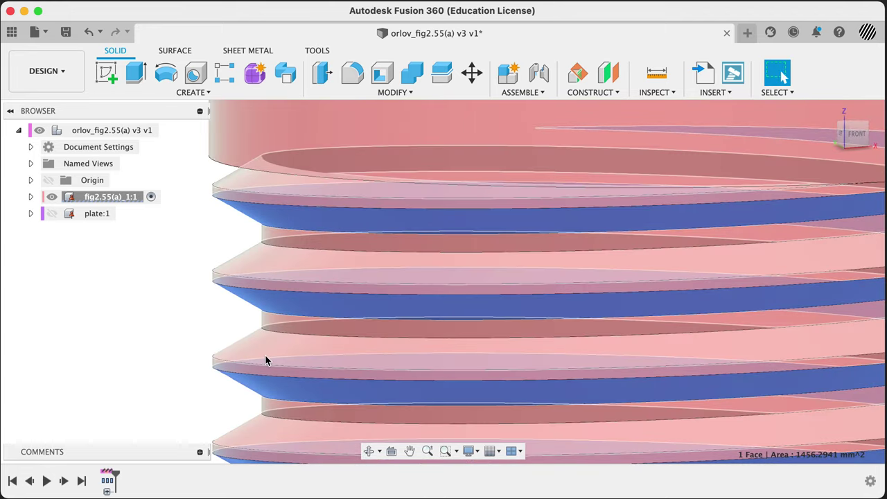
{"action": "left_click", "coordinate": [283, 325], "text": "shift"}
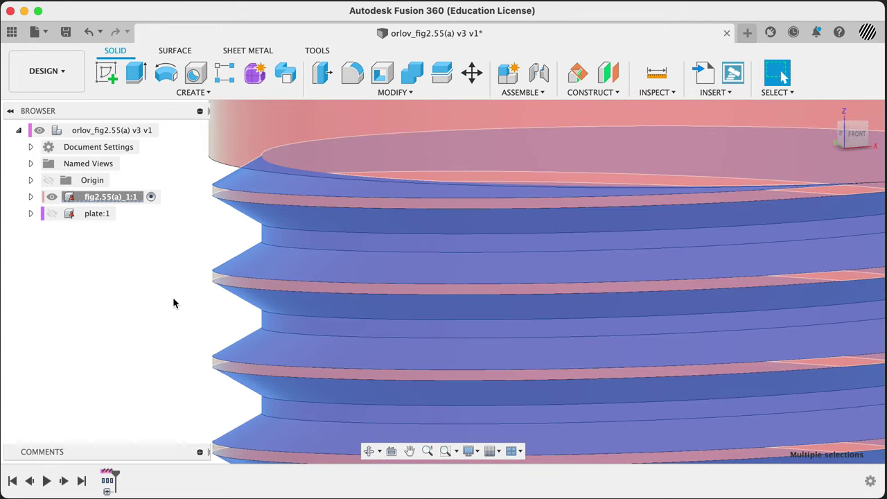
{"action": "middle_click_drag", "start_coordinate": [194, 203], "coordinate": [224, 182], "text": "shift"}
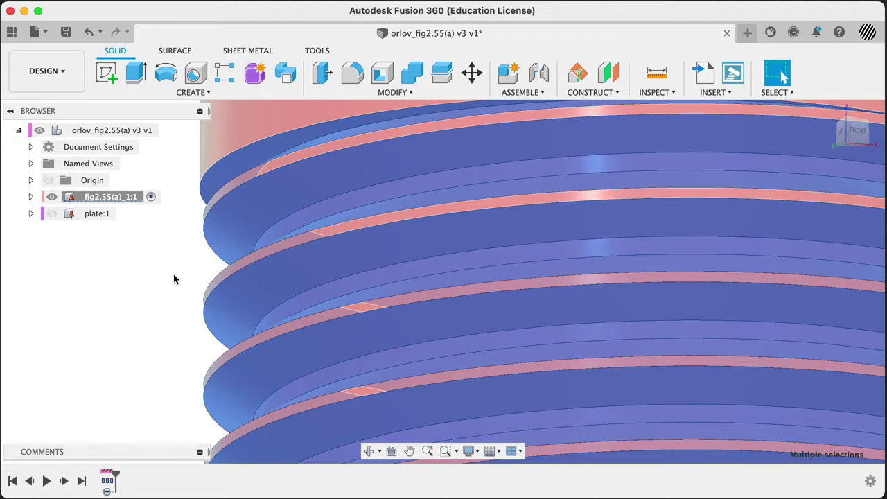
{"action": "key", "text": "F6"}
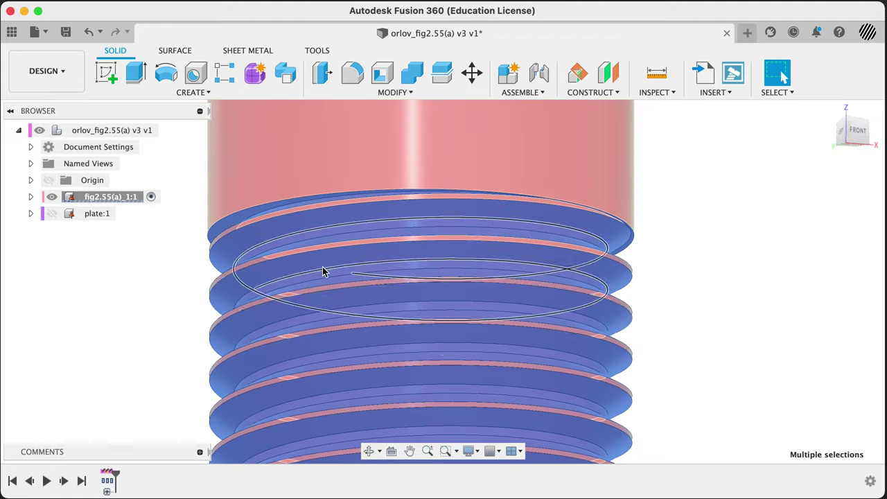
{"action": "middle_click_drag", "start_coordinate": [375, 197], "coordinate": [628, 282], "text": "shift"}
{"action": "scroll", "coordinate": [623, 288], "scroll_direction": "up", "scroll_amount": 5}
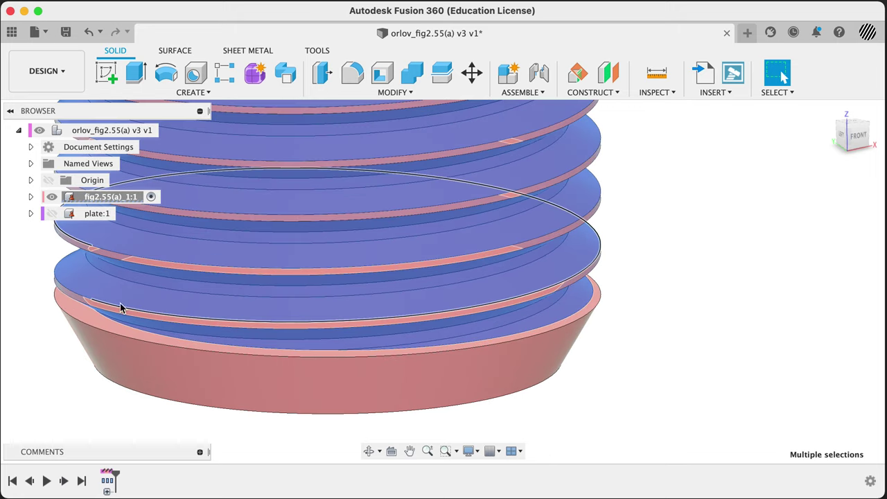
{"action": "scroll", "coordinate": [624, 343], "scroll_direction": "down", "scroll_amount": 3}
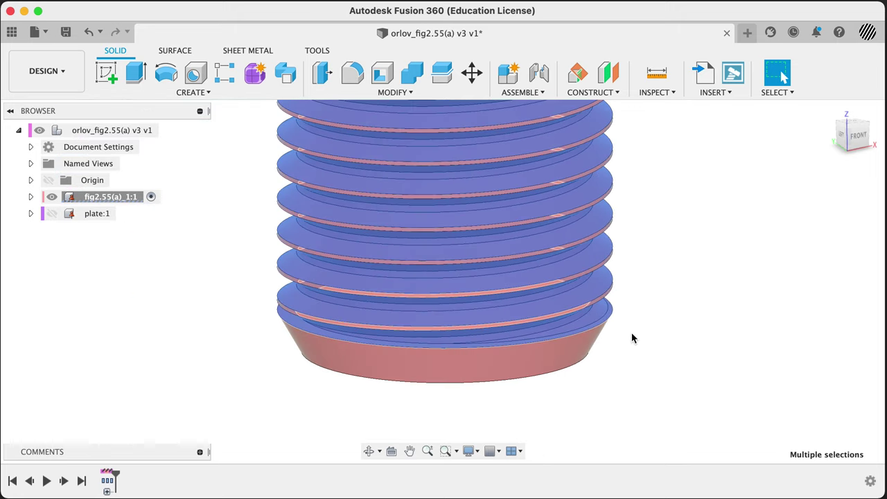
{"action": "middle_click_drag", "start_coordinate": [633, 337], "coordinate": [659, 339], "text": "shift"}
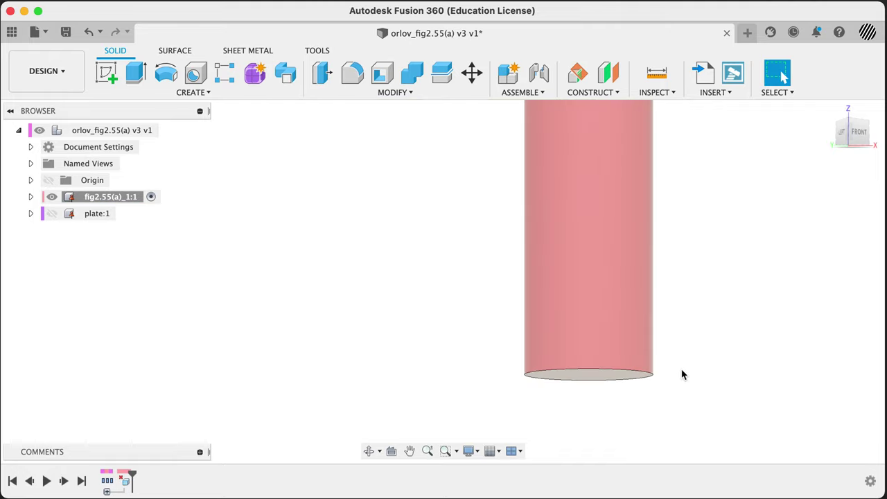
Show the plate together with the eye bolt and make the root component active
{"action": "middle_click_drag", "start_coordinate": [711, 267], "coordinate": [589, 298]}
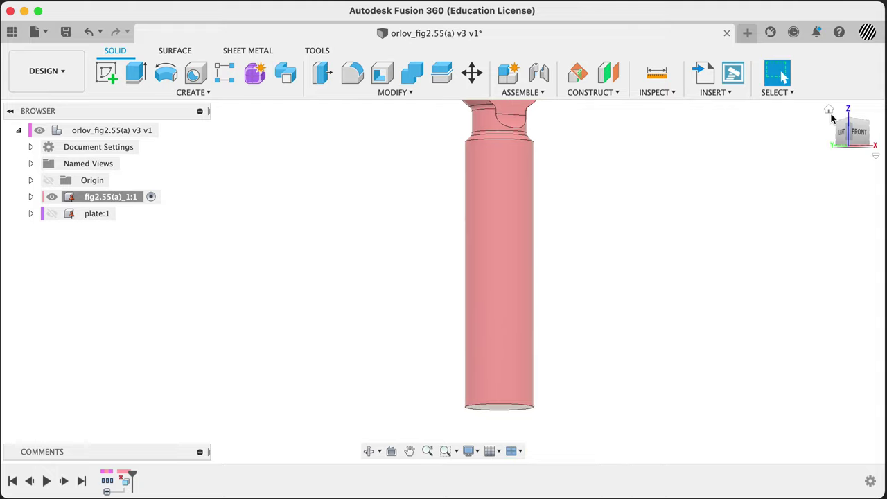
{"action": "middle_click_drag", "start_coordinate": [839, 132], "coordinate": [765, 215]}
{"action": "middle_click_drag", "start_coordinate": [543, 316], "coordinate": [534, 281]}
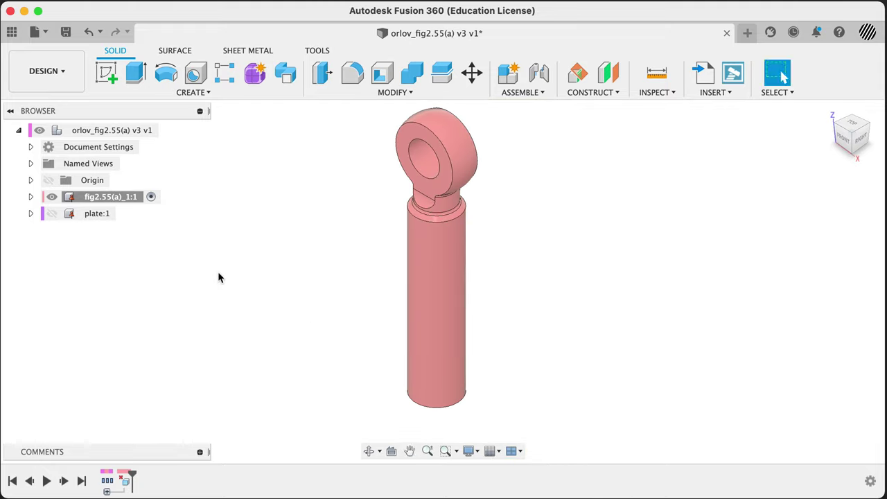
{"action": "left_click", "coordinate": [56, 217]}
{"action": "left_click", "coordinate": [53, 214]}
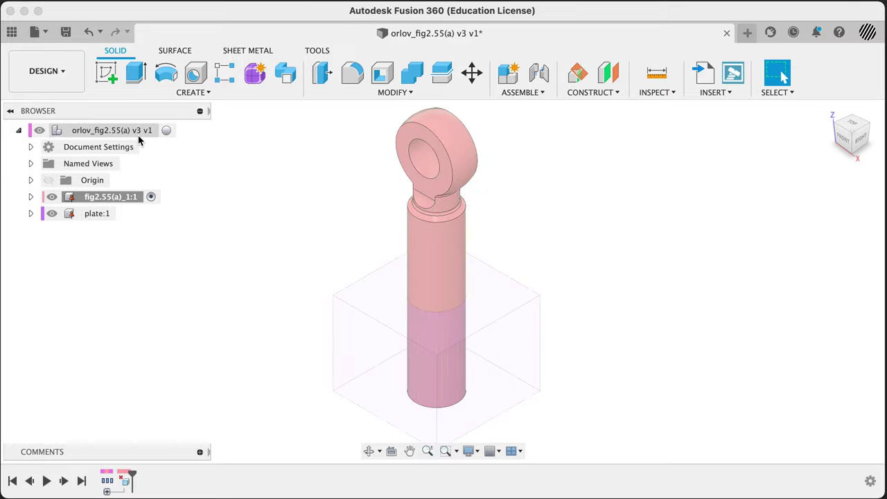
{"action": "left_click", "coordinate": [171, 130]}
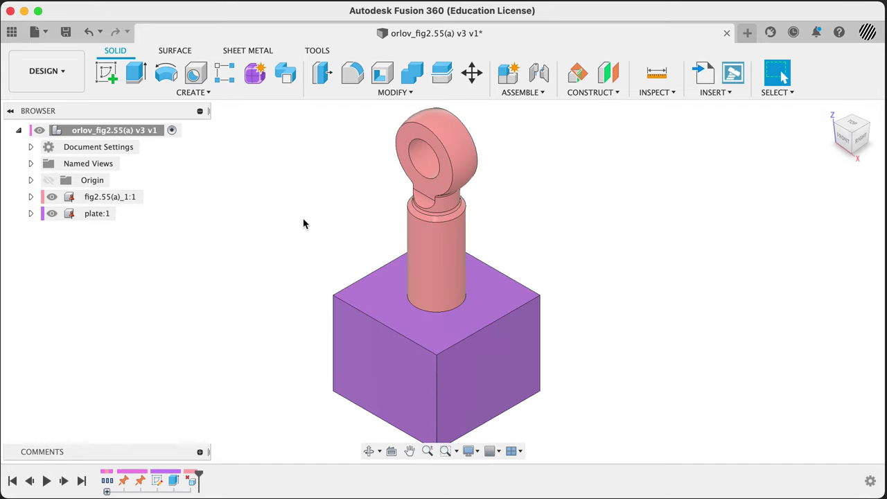
{"action": "type", "text": "sthread"}
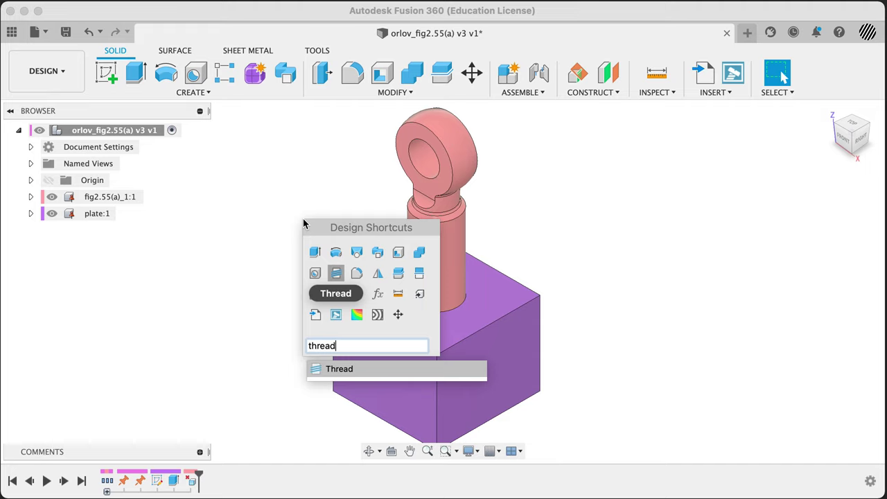
{"action": "key", "text": "Return"}
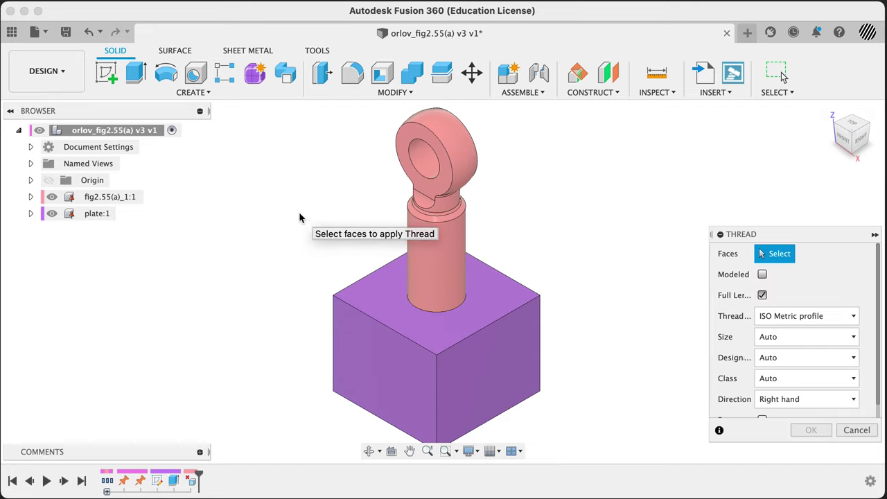
{"action": "left_click", "coordinate": [454, 323]}
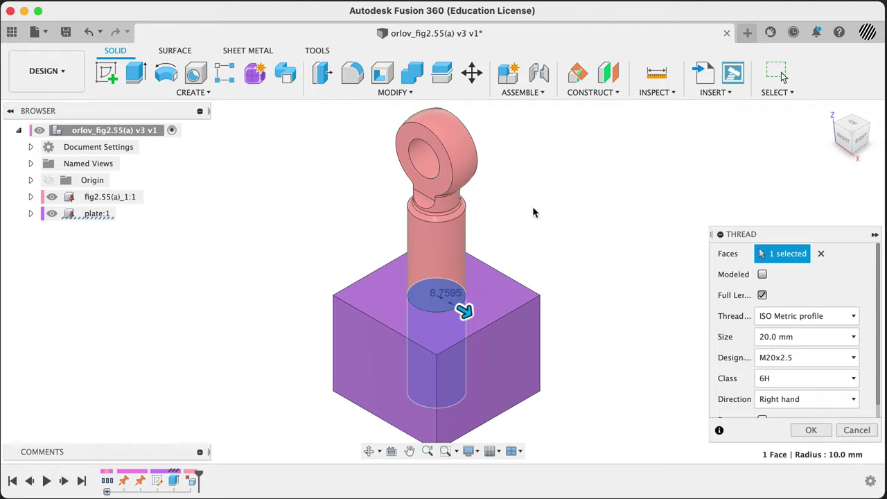
{"action": "left_click", "coordinate": [856, 429]}
Create a section analysis on the XZ plane through the bolt and plate at 0 mm distance and inspect the cut
{"action": "scroll", "coordinate": [304, 296], "scroll_direction": "down", "scroll_amount": 5}
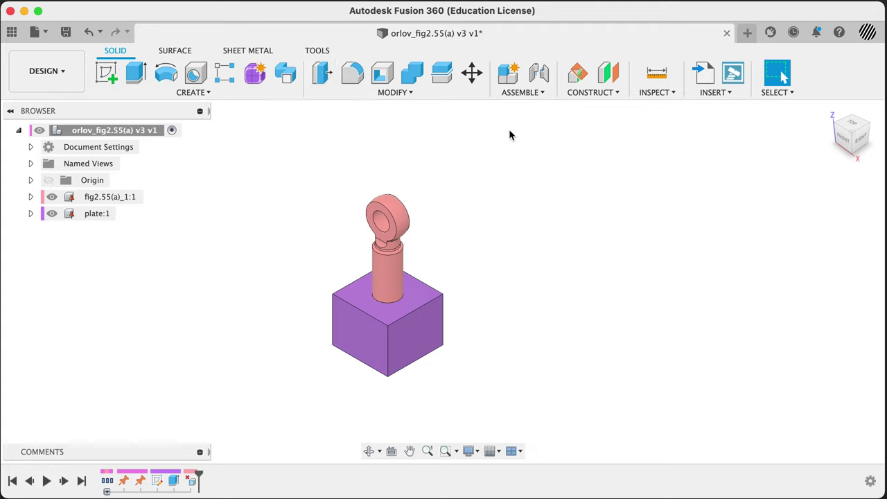
{"action": "left_click", "coordinate": [648, 96]}
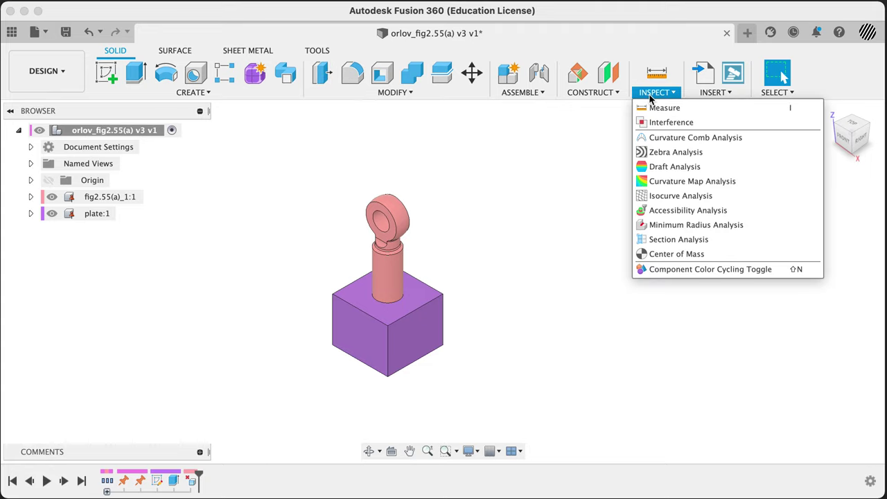
{"action": "left_click", "coordinate": [676, 239]}
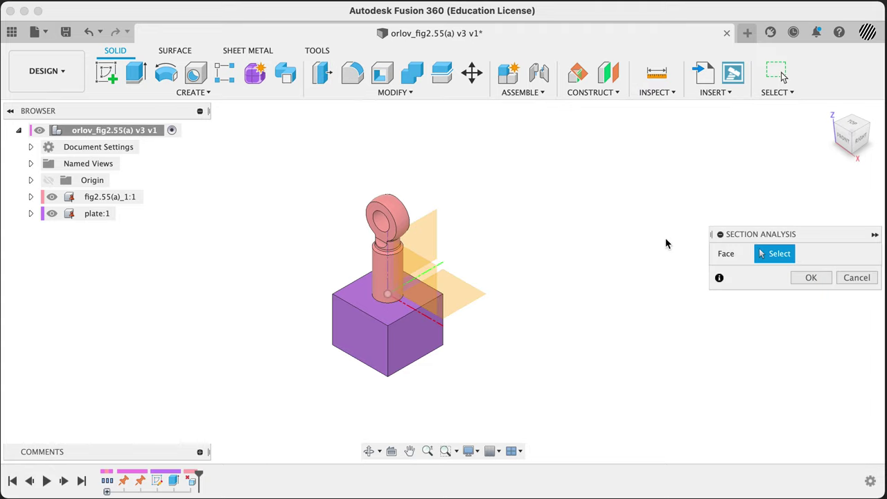
{"action": "left_click", "coordinate": [411, 259]}
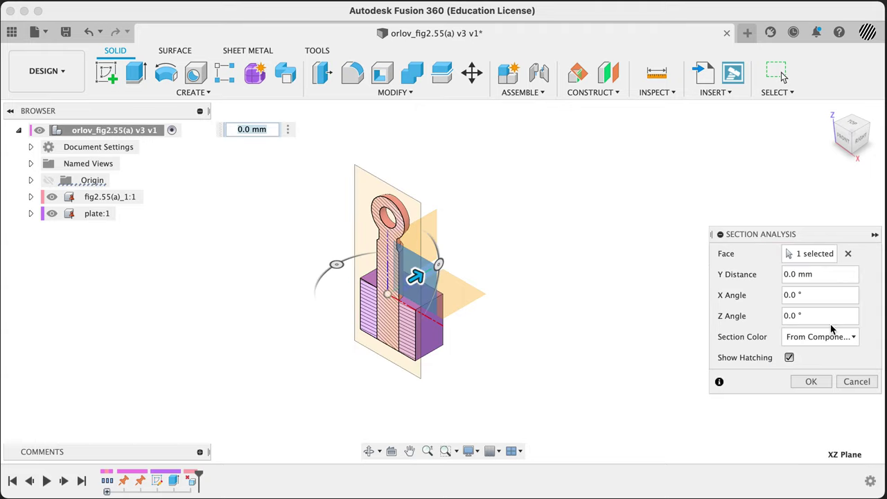
{"action": "left_click", "coordinate": [812, 381]}
{"action": "middle_click_drag", "start_coordinate": [575, 309], "coordinate": [594, 296], "text": "shift"}
{"action": "scroll", "coordinate": [361, 352], "scroll_direction": "up", "scroll_amount": 5}
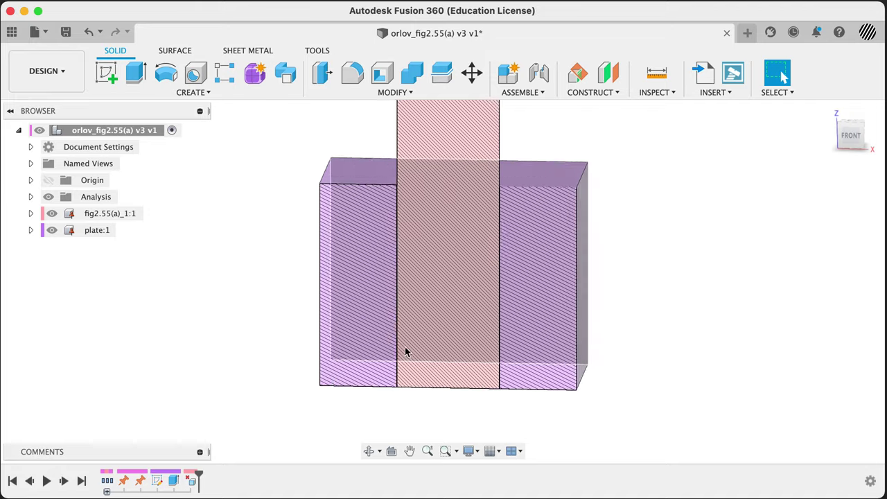
{"action": "middle_click_drag", "start_coordinate": [406, 350], "coordinate": [626, 320], "text": "shift"}
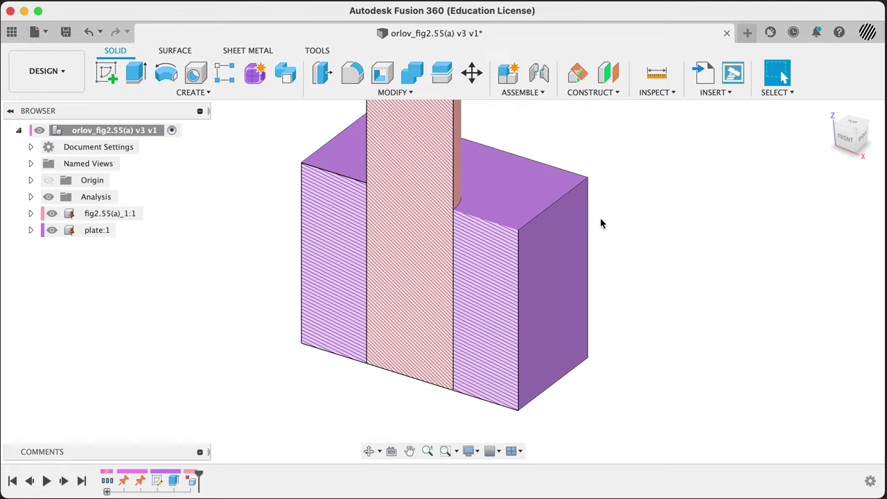
{"action": "scroll", "coordinate": [624, 236], "scroll_direction": "down", "scroll_amount": 3}
{"action": "middle_click_drag", "start_coordinate": [633, 222], "coordinate": [608, 303]}
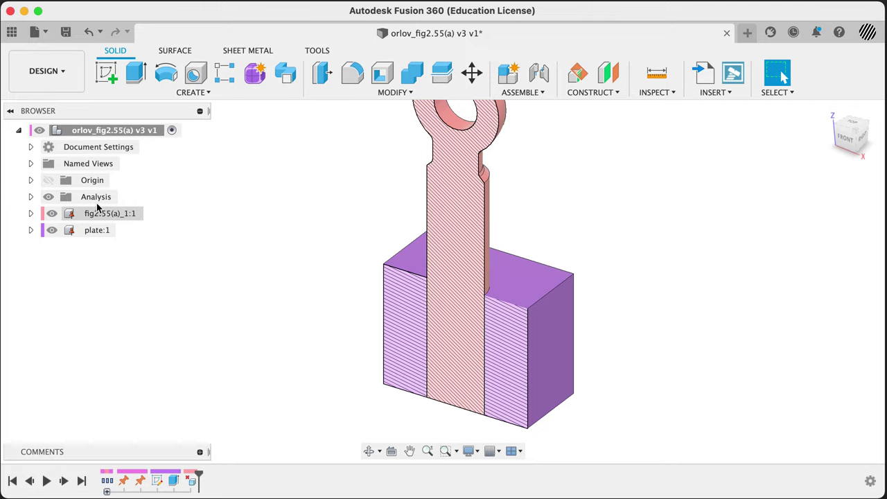
Activate the eye bolt component and set up a modeled thread on its cylindrical shank face
{"action": "left_click", "coordinate": [150, 214]}
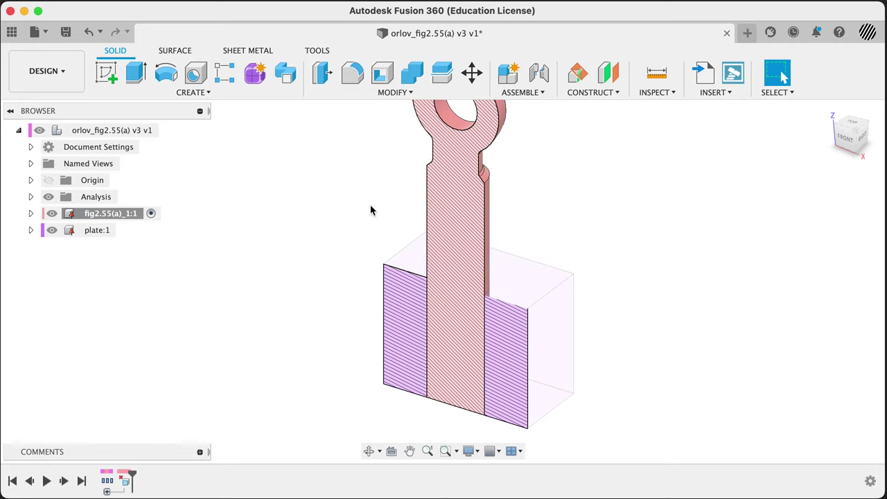
{"action": "type", "text": "sthrea"}
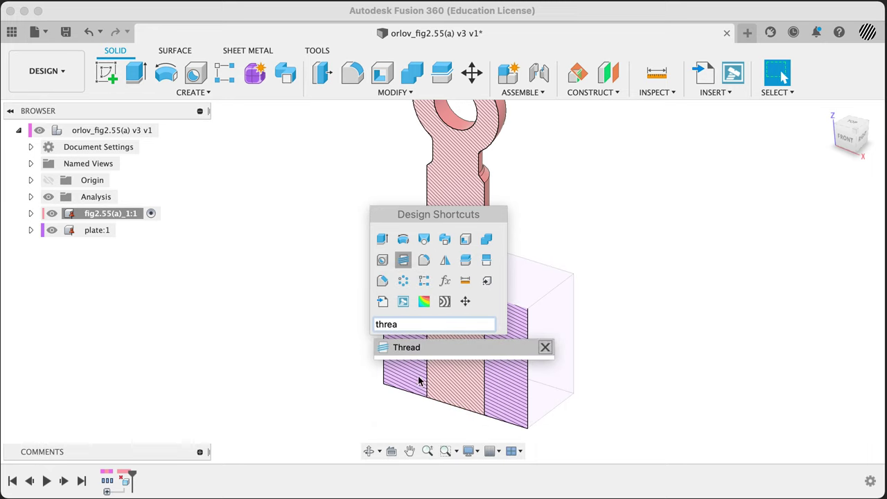
{"action": "key", "text": "Return"}
{"action": "left_click", "coordinate": [479, 377]}
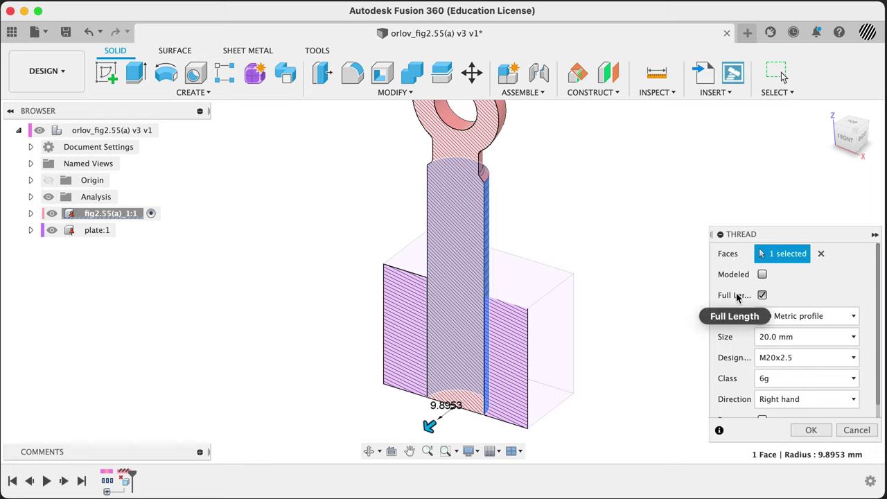
{"action": "left_click", "coordinate": [762, 274]}
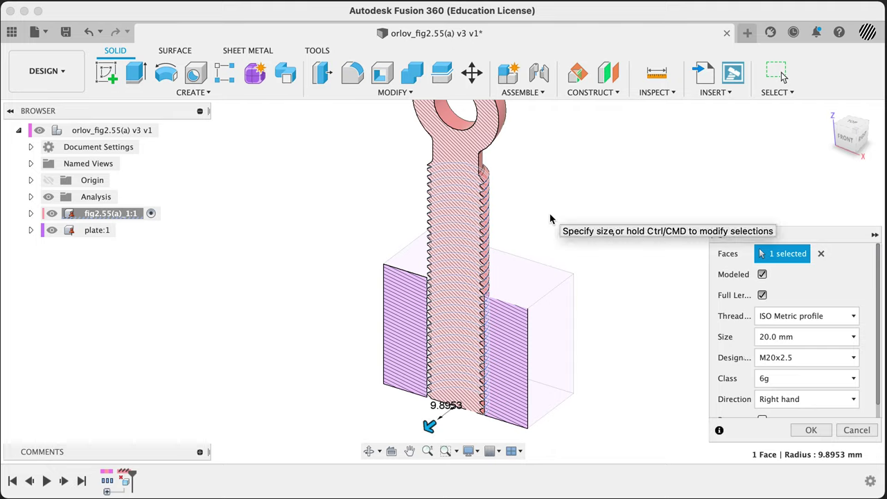
Turn off the thread's full length and set its offset to 0 mm and its length to 40 mm
{"action": "left_click", "coordinate": [762, 295]}
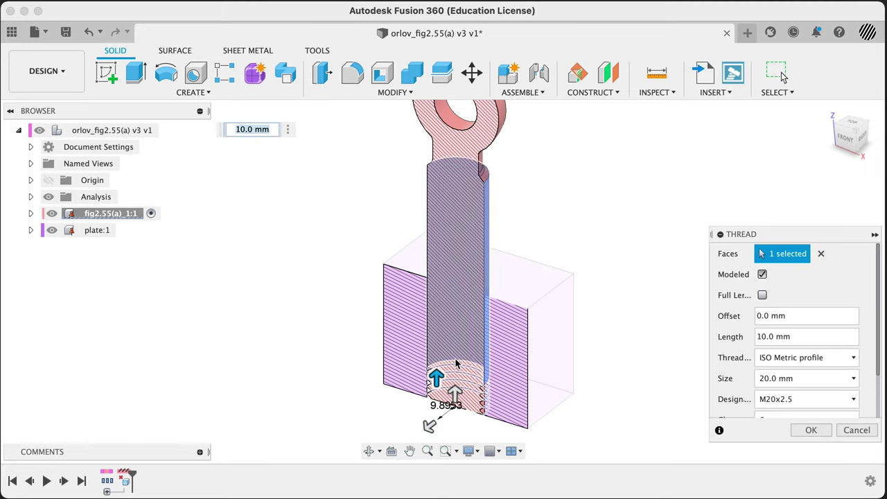
{"action": "left_click_drag", "start_coordinate": [436, 378], "coordinate": [437, 237]}
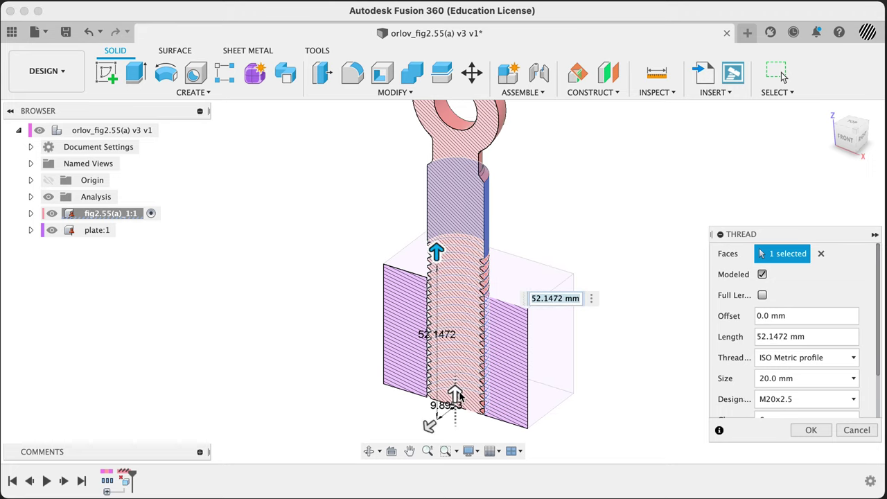
{"action": "left_click_drag", "start_coordinate": [455, 388], "coordinate": [453, 347]}
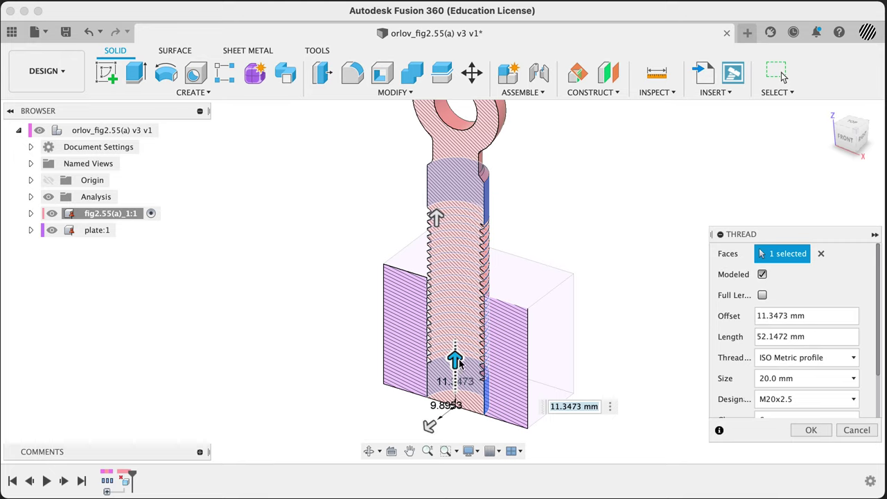
{"action": "type", "text": "0"}
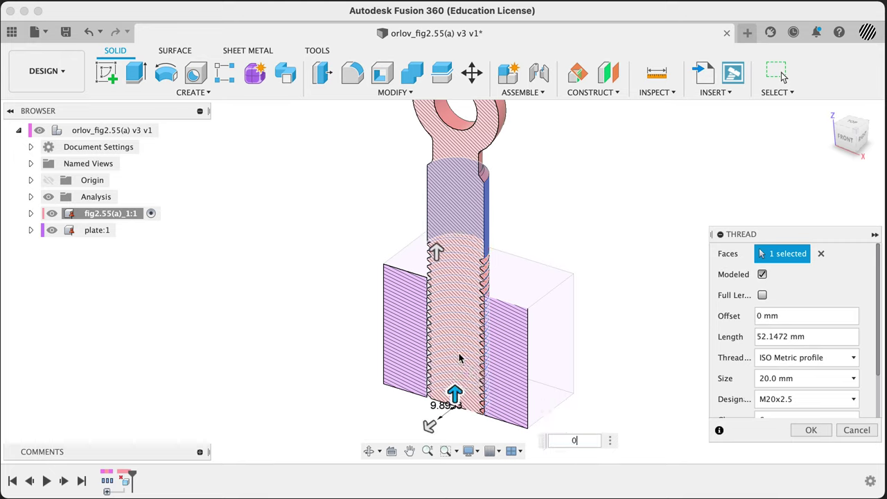
{"action": "left_click", "coordinate": [435, 249]}
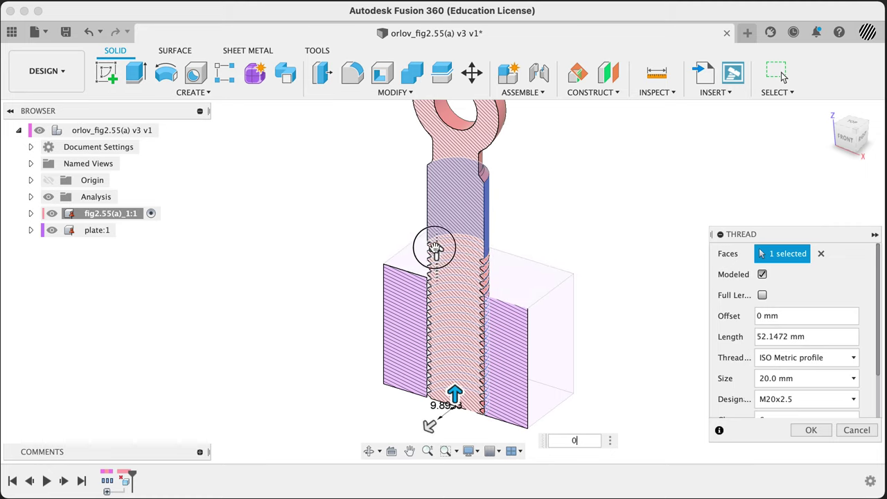
{"action": "left_click_drag", "start_coordinate": [434, 249], "coordinate": [435, 278]}
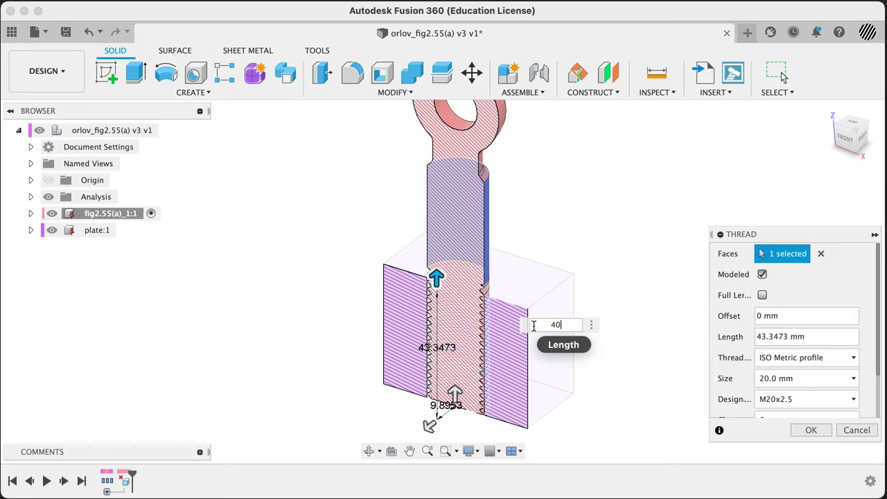
{"action": "type", "text": "40"}
{"action": "key", "text": "Return"}
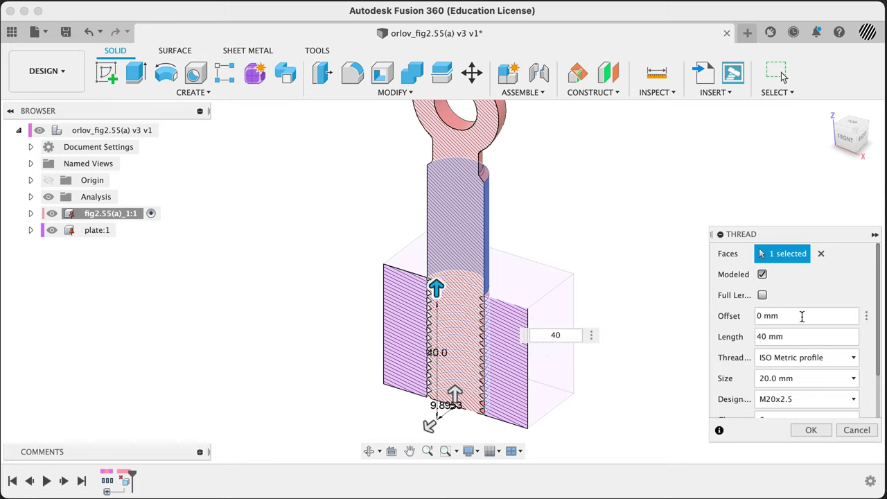
Review the thread's designation and class options, keep M20x2.5, class 6g, right hand, and apply the thread
{"action": "scroll", "coordinate": [804, 366], "scroll_direction": "down", "scroll_amount": 2}
{"action": "left_click", "coordinate": [797, 368]}
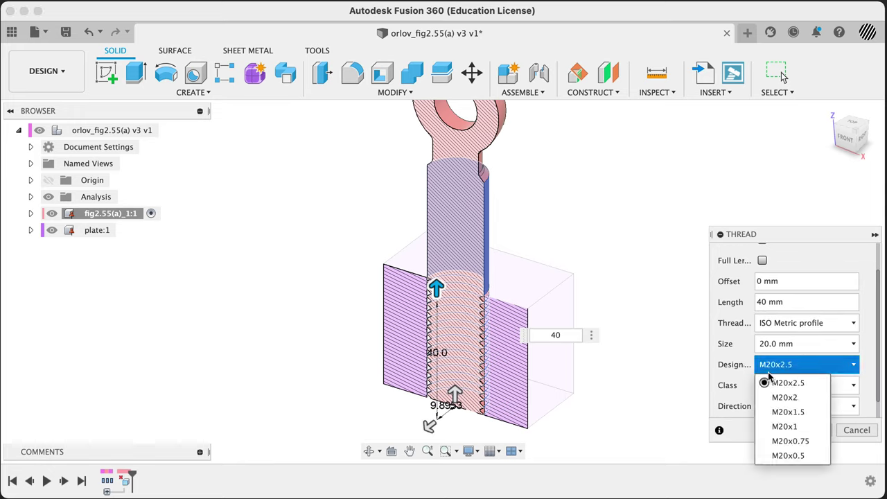
{"action": "left_click", "coordinate": [737, 372]}
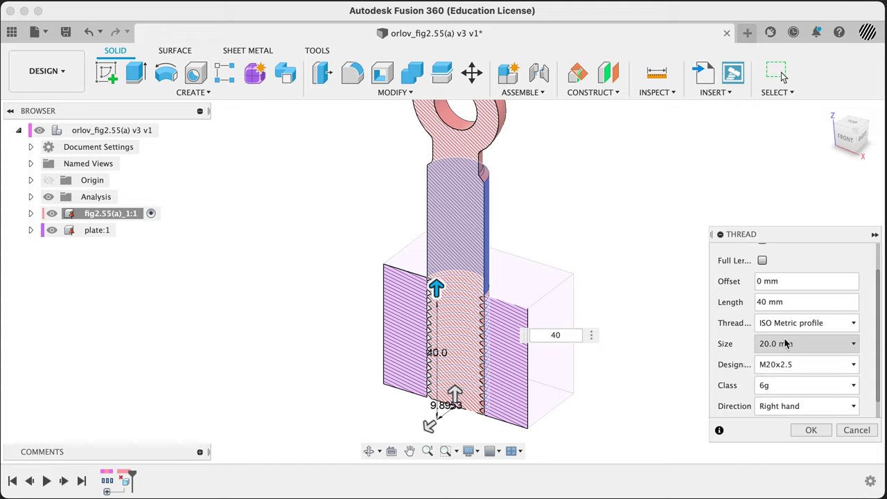
{"action": "left_click", "coordinate": [781, 388]}
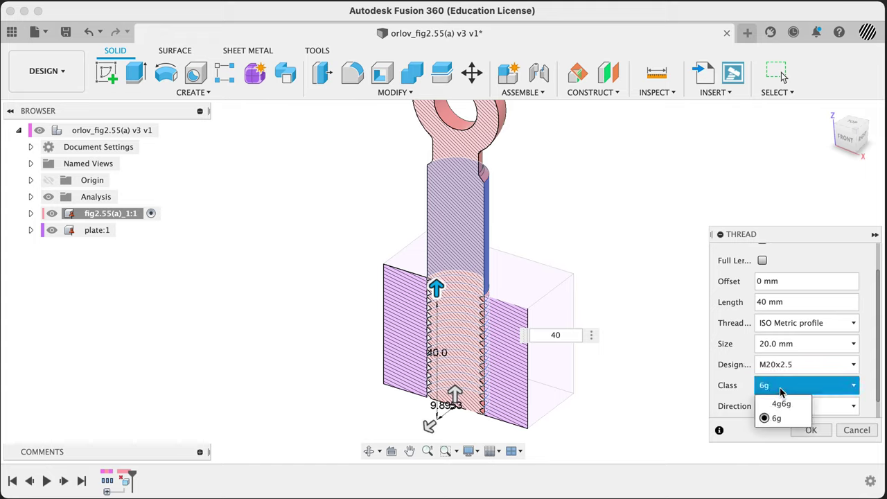
{"action": "left_click", "coordinate": [781, 391]}
{"action": "scroll", "coordinate": [785, 409], "scroll_direction": "down", "scroll_amount": 1}
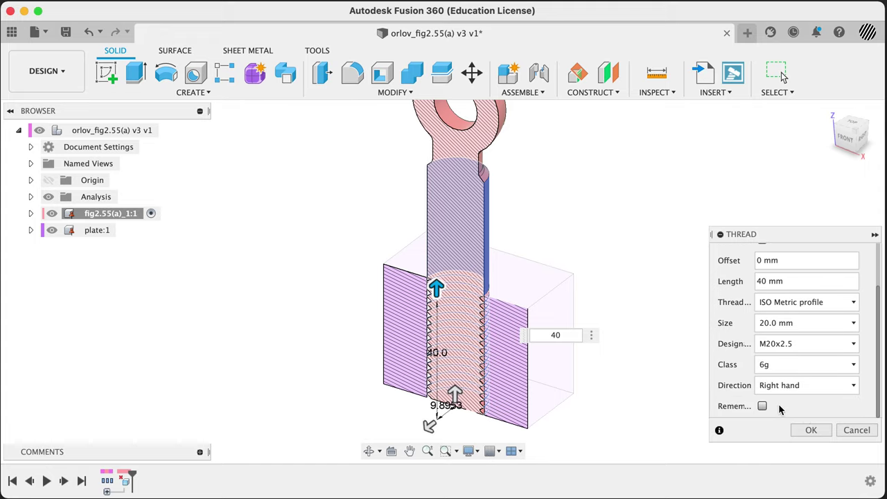
{"action": "scroll", "coordinate": [749, 365], "scroll_direction": "up", "scroll_amount": 2}
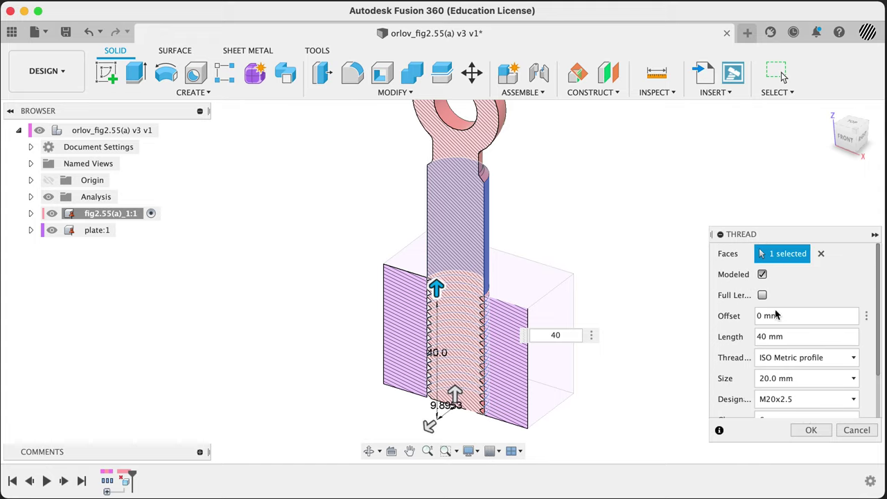
{"action": "left_click", "coordinate": [811, 429]}
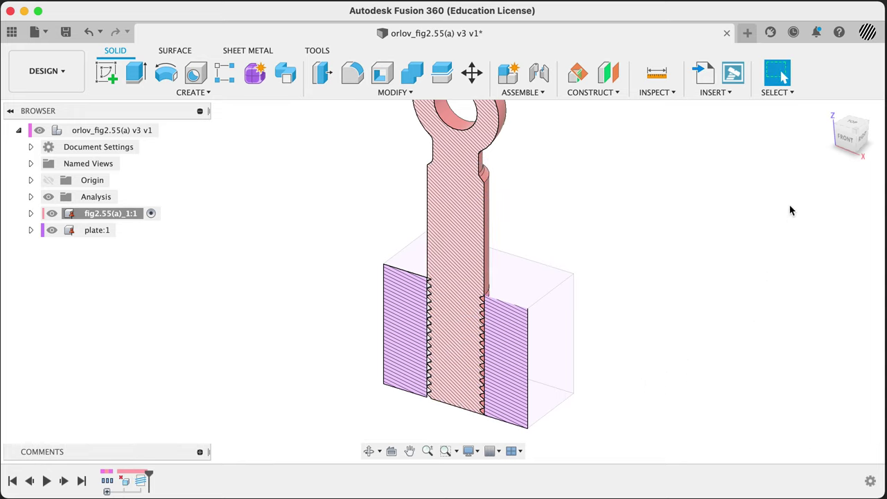
Examine the sectioned thread from the front and at an angle, checking the crest's clearance to the plate's hole and the crest face's radius
{"action": "left_click", "coordinate": [844, 138]}
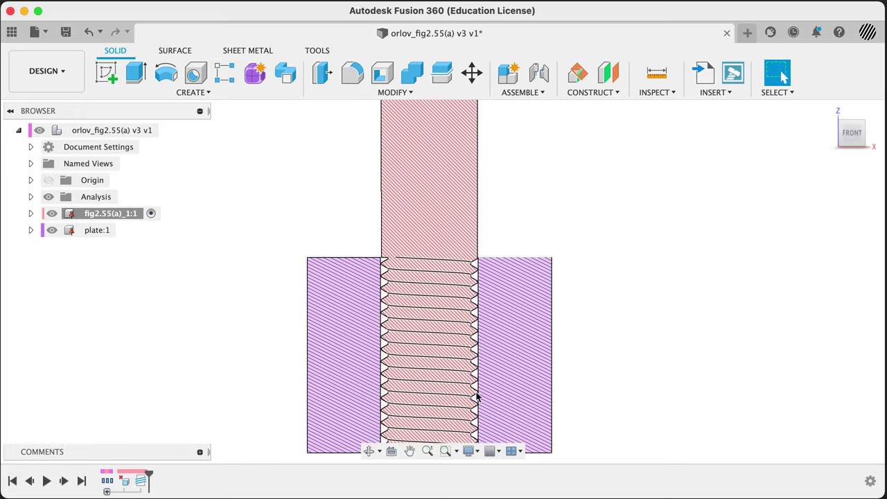
{"action": "scroll", "coordinate": [437, 267], "scroll_direction": "up", "scroll_amount": 5}
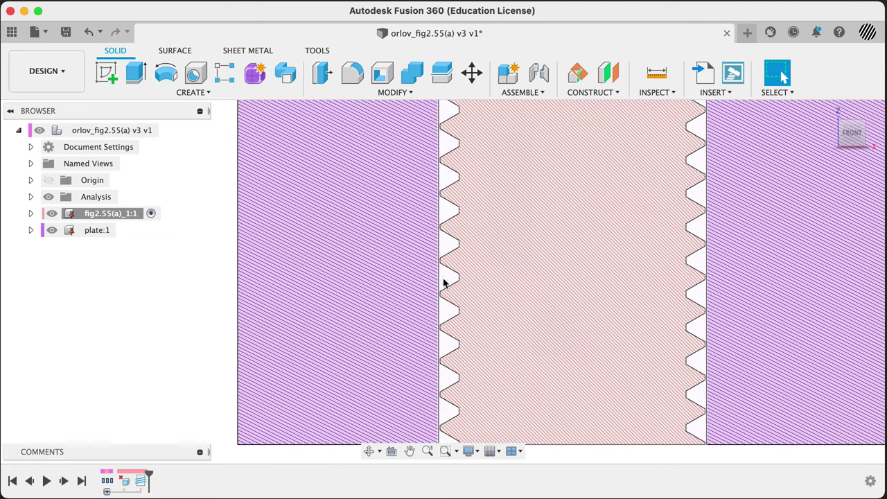
{"action": "scroll", "coordinate": [442, 291], "scroll_direction": "up", "scroll_amount": 5}
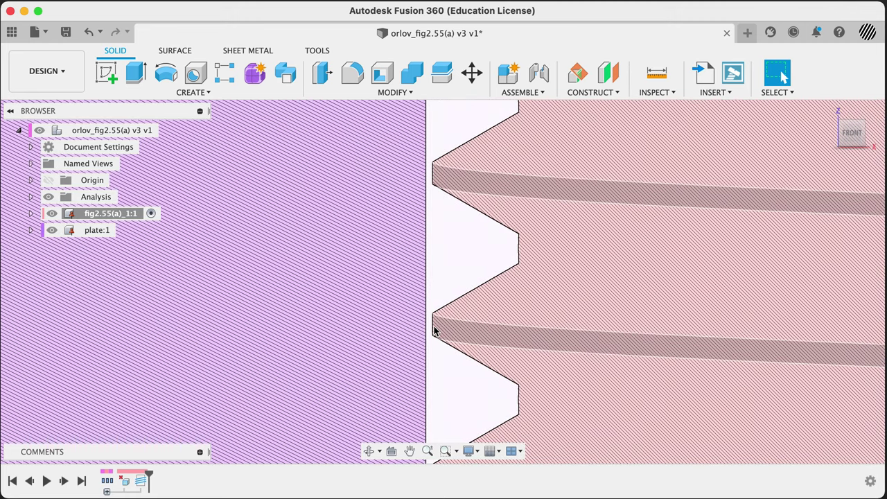
{"action": "scroll", "coordinate": [434, 331], "scroll_direction": "down", "scroll_amount": 10}
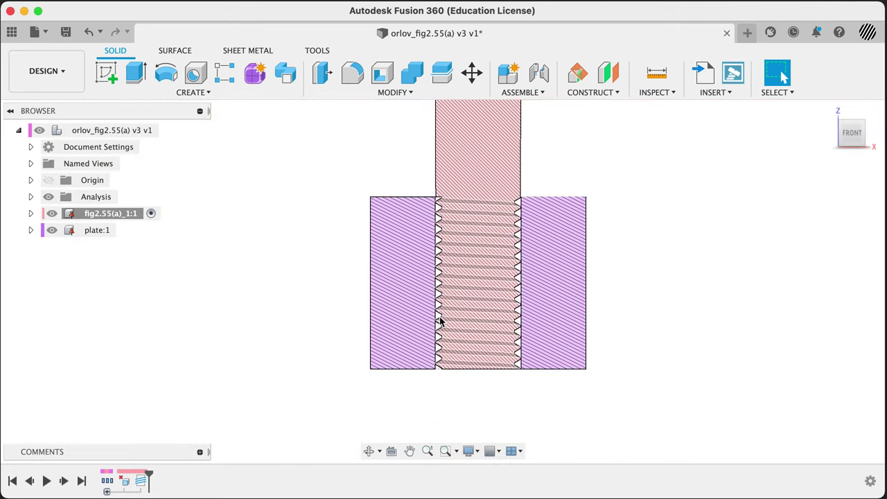
{"action": "scroll", "coordinate": [508, 186], "scroll_direction": "up", "scroll_amount": 5}
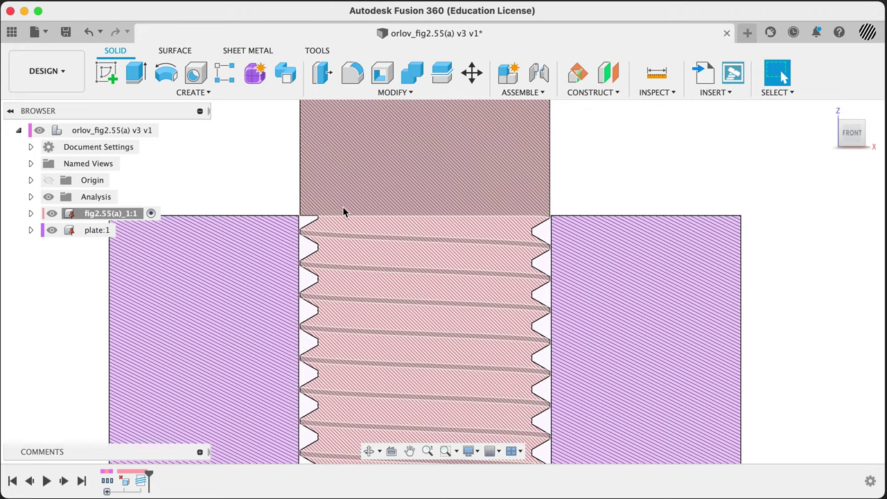
{"action": "mouse_move", "coordinate": [363, 259]}
{"action": "middle_mouse_down", "text": "shift"}
{"action": "mouse_move", "coordinate": [388, 270]}
{"action": "mouse_move", "coordinate": [373, 271]}
{"action": "middle_mouse_up", "text": "shift"}
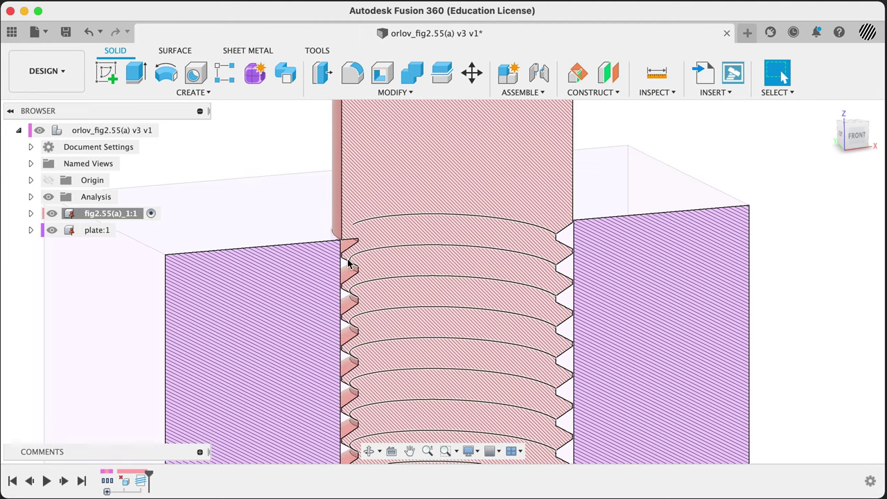
{"action": "scroll", "coordinate": [340, 256], "scroll_direction": "up", "scroll_amount": 5}
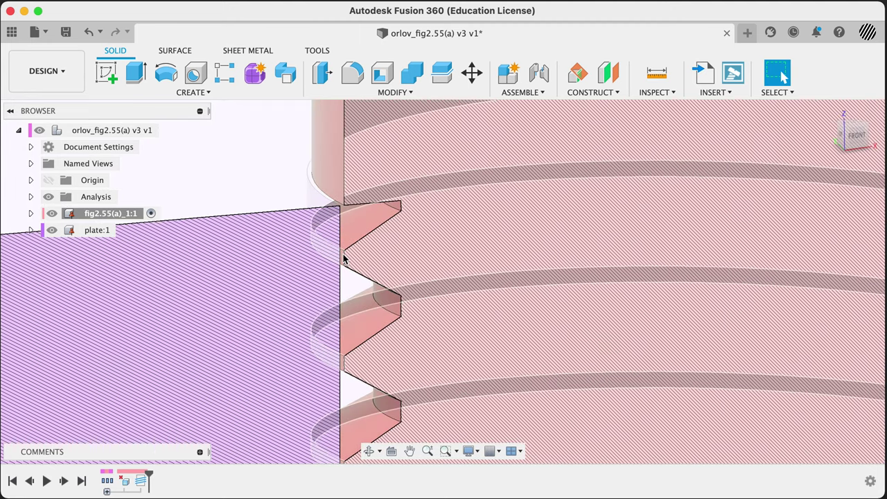
{"action": "left_click", "coordinate": [345, 258]}
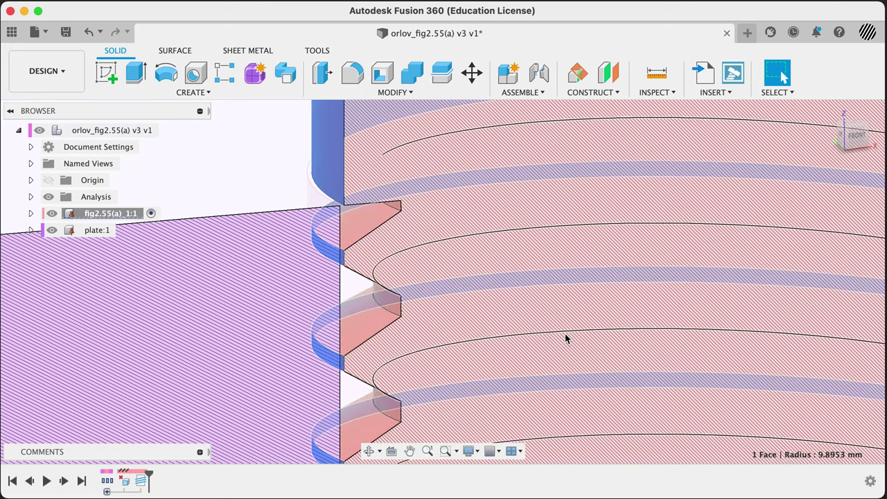
Examine the sectioned assembly from the eye down to the plate's underside, checking the gaps between the bolt's thread and the plain hole
{"action": "scroll", "coordinate": [565, 333], "scroll_direction": "down", "scroll_amount": 4}
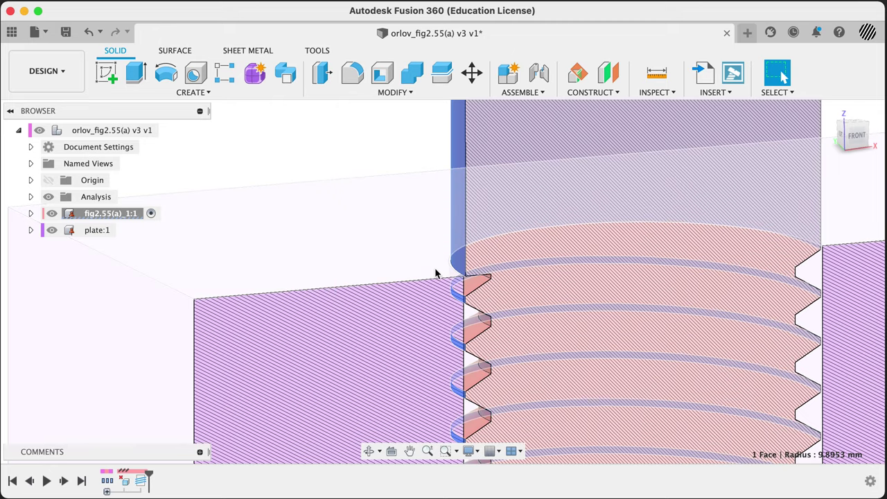
{"action": "scroll", "coordinate": [527, 257], "scroll_direction": "down", "scroll_amount": 5}
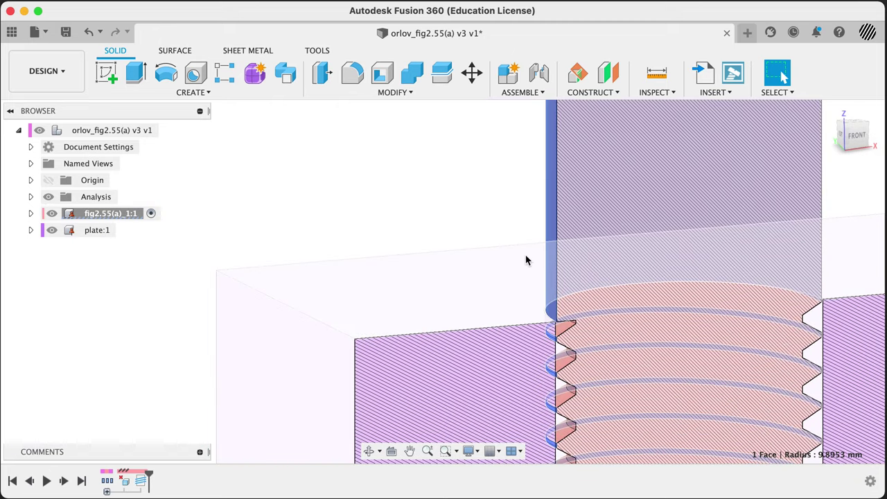
{"action": "middle_click_drag", "start_coordinate": [453, 173], "coordinate": [326, 320]}
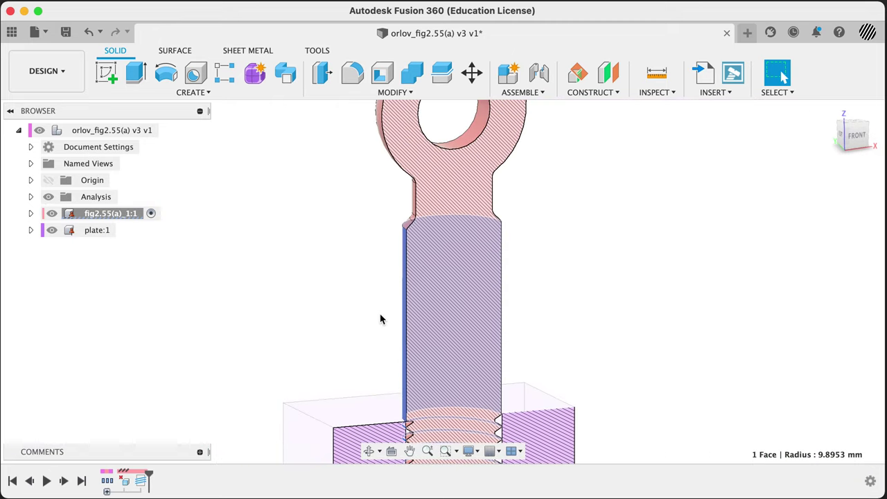
{"action": "middle_click_drag", "start_coordinate": [380, 319], "coordinate": [368, 170]}
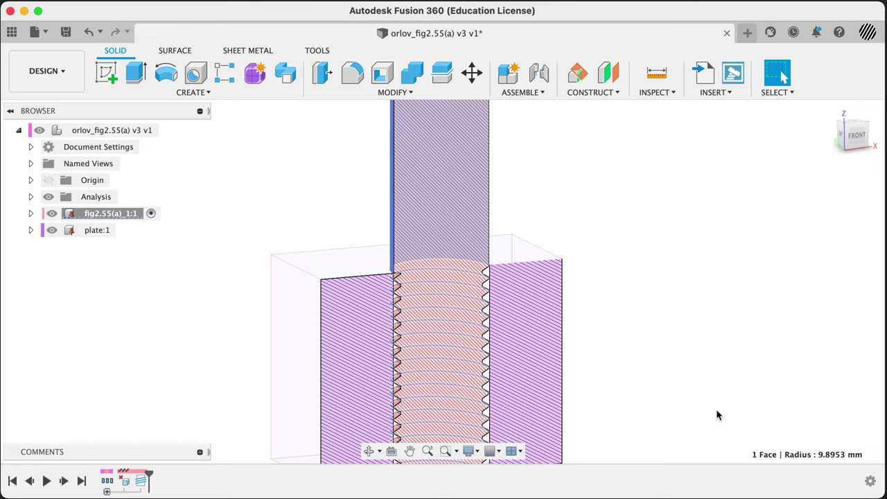
{"action": "scroll", "coordinate": [643, 304], "scroll_direction": "down", "scroll_amount": 5}
{"action": "middle_click_drag", "start_coordinate": [658, 313], "coordinate": [684, 284], "text": "shift"}
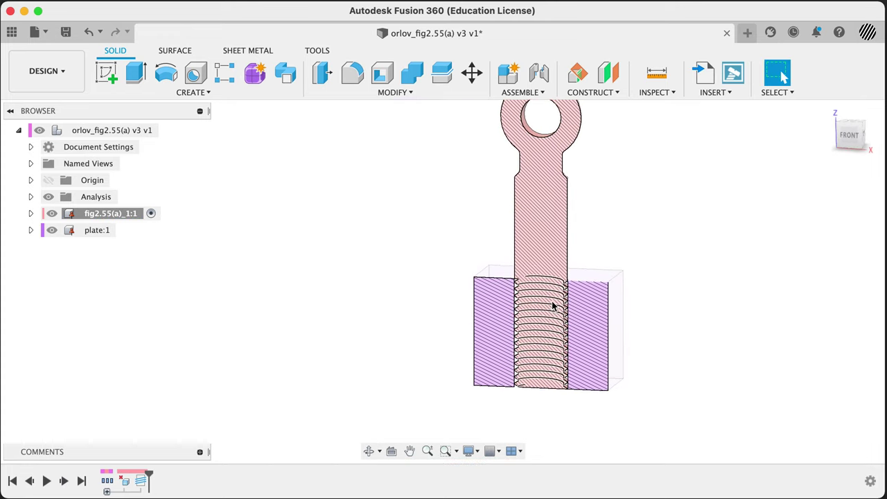
{"action": "scroll", "coordinate": [554, 305], "scroll_direction": "up", "scroll_amount": 5}
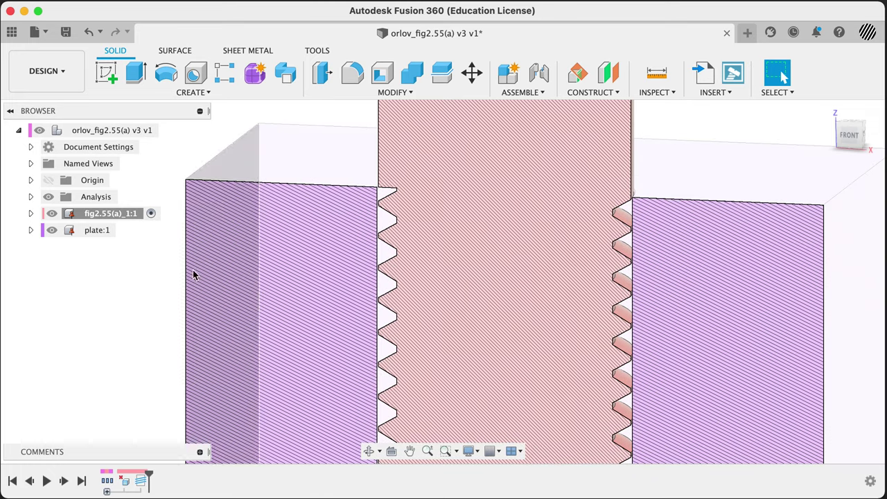
Activate the plate component and set up a modeled thread on the cylindrical face of its hole
{"action": "left_click", "coordinate": [109, 231]}
{"action": "left_click", "coordinate": [125, 232]}
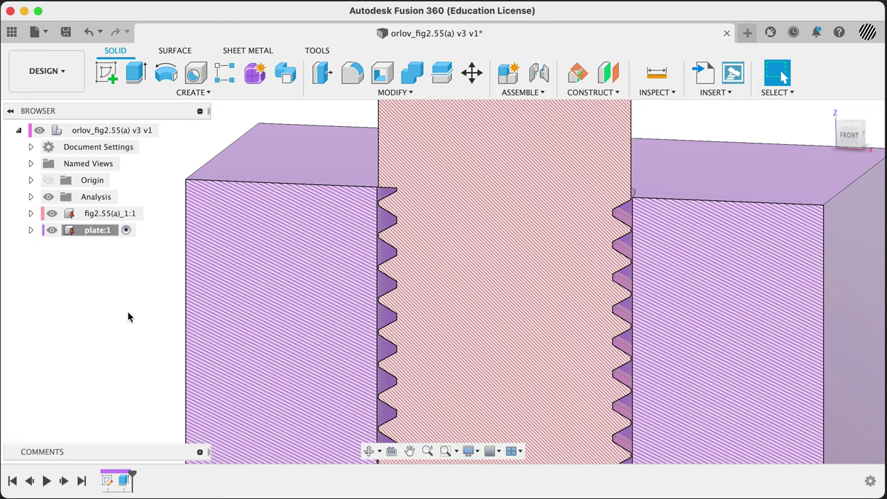
{"action": "right_click", "coordinate": [128, 317]}
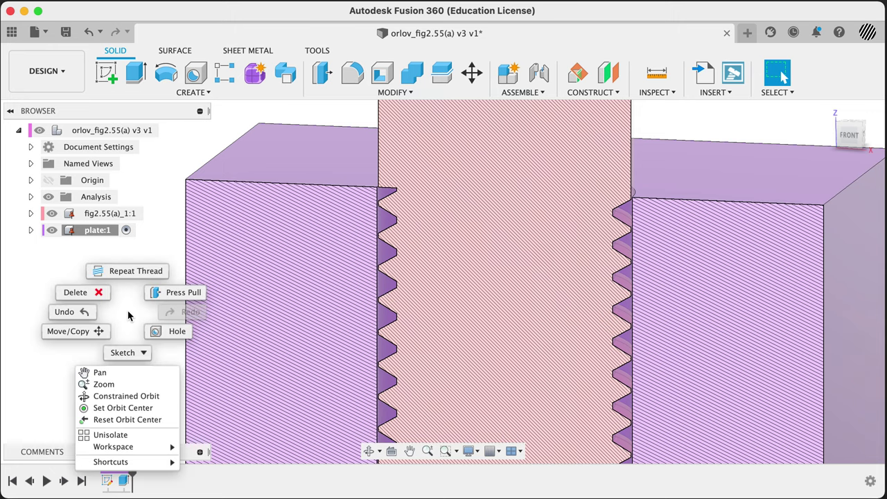
{"action": "left_click", "coordinate": [123, 271]}
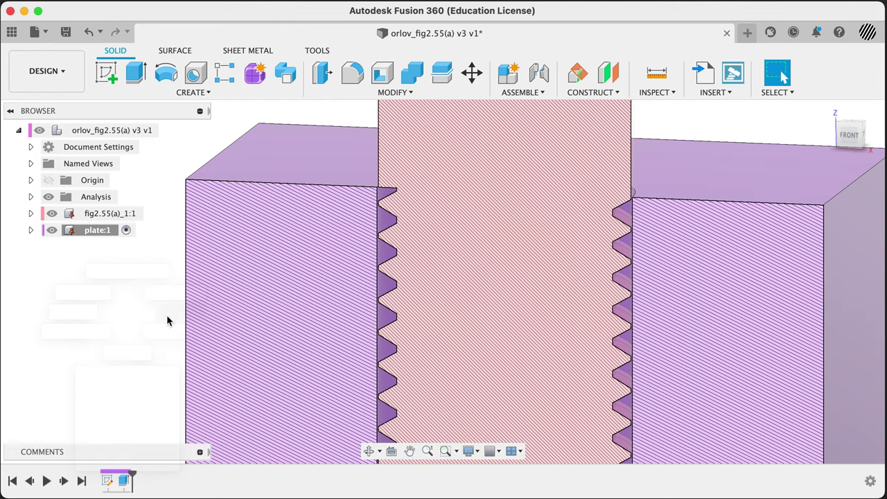
{"action": "left_click", "coordinate": [391, 316]}
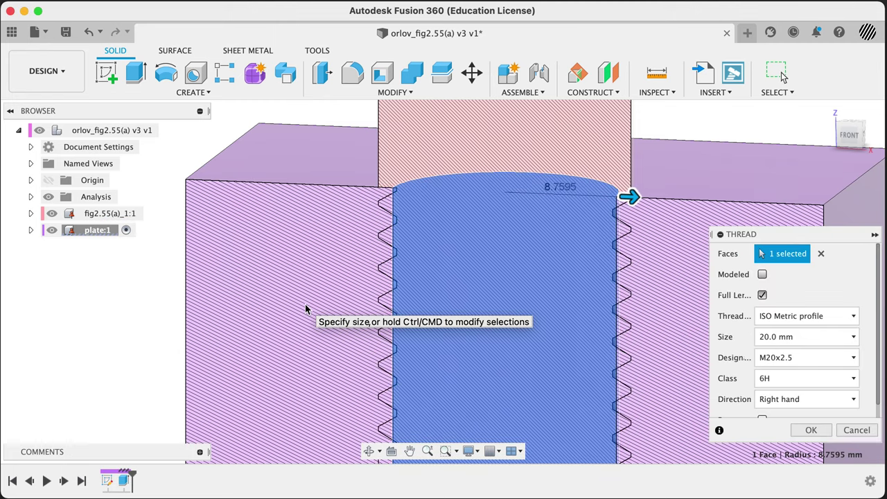
{"action": "left_click", "coordinate": [762, 274]}
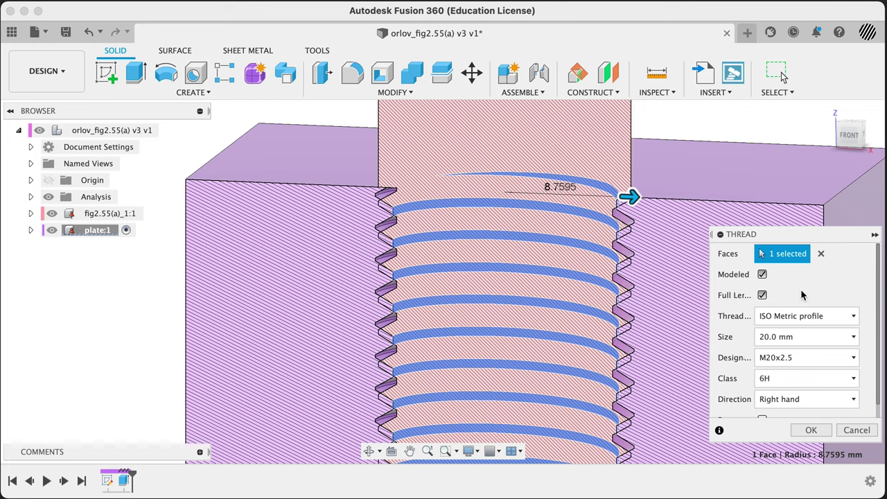
Review the hole thread's settings, keep full length, ISO Metric profile, 20.0 mm, M20x2.5, class 6H, right hand, and apply the thread
{"action": "scroll", "coordinate": [548, 241], "scroll_direction": "down", "scroll_amount": 5}
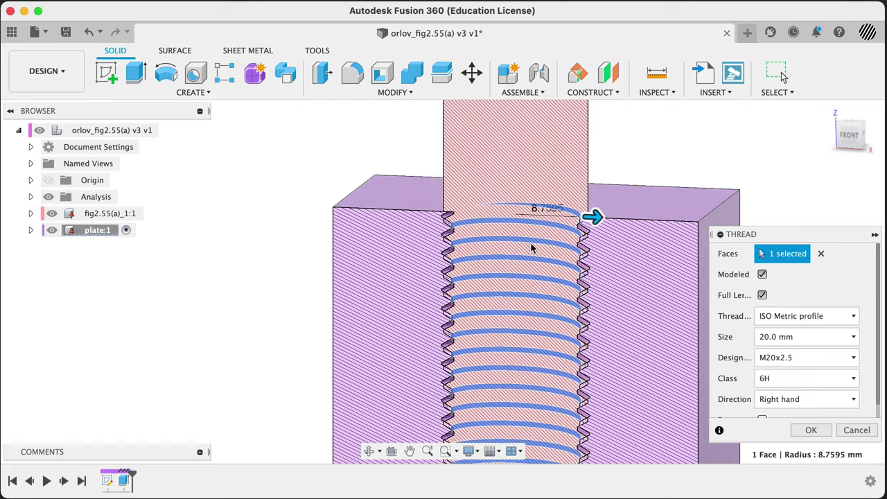
{"action": "scroll", "coordinate": [558, 307], "scroll_direction": "down", "scroll_amount": 5}
{"action": "middle_click_drag", "start_coordinate": [552, 388], "coordinate": [527, 363]}
{"action": "scroll", "coordinate": [546, 244], "scroll_direction": "up", "scroll_amount": 5}
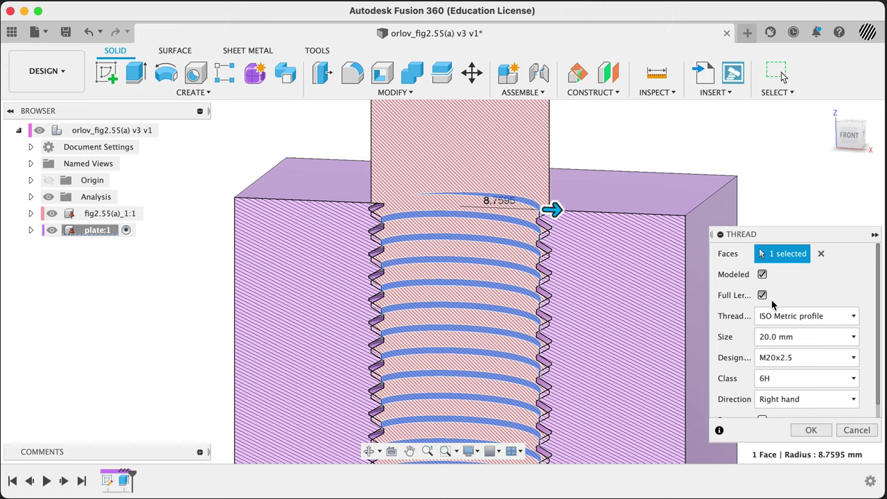
{"action": "scroll", "coordinate": [773, 375], "scroll_direction": "down", "scroll_amount": 1}
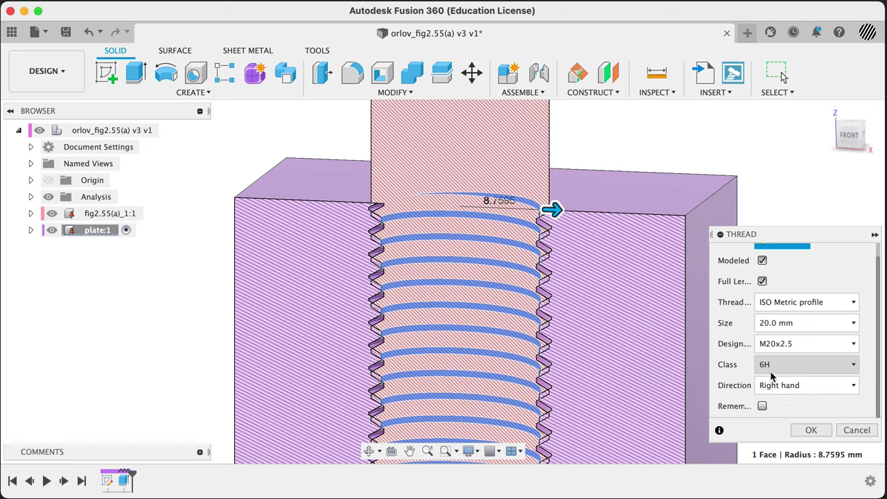
{"action": "left_click", "coordinate": [811, 430]}
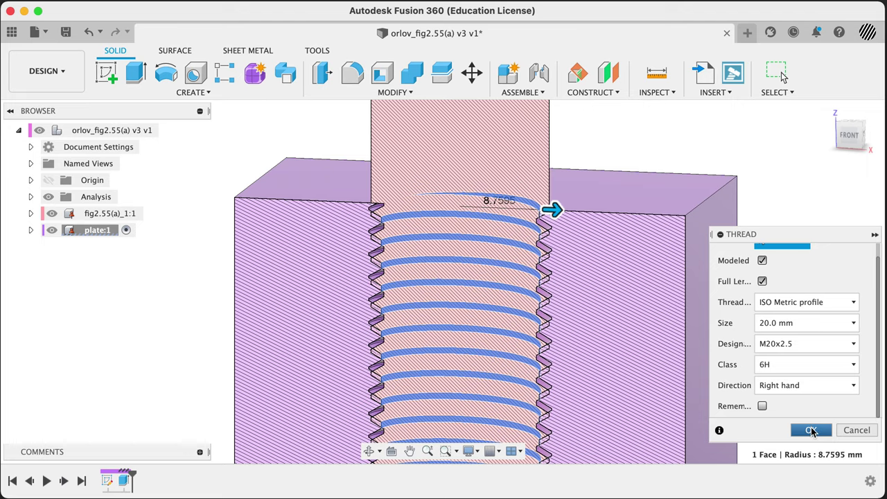
{"action": "left_click", "coordinate": [811, 430]}
Examine the mating bolt and plate threads in section from several angles, checking the clearance along the hole's full depth
{"action": "scroll", "coordinate": [774, 405], "scroll_direction": "down", "scroll_amount": 5}
{"action": "middle_click_drag", "start_coordinate": [772, 402], "coordinate": [598, 310]}
{"action": "scroll", "coordinate": [579, 295], "scroll_direction": "up", "scroll_amount": 5}
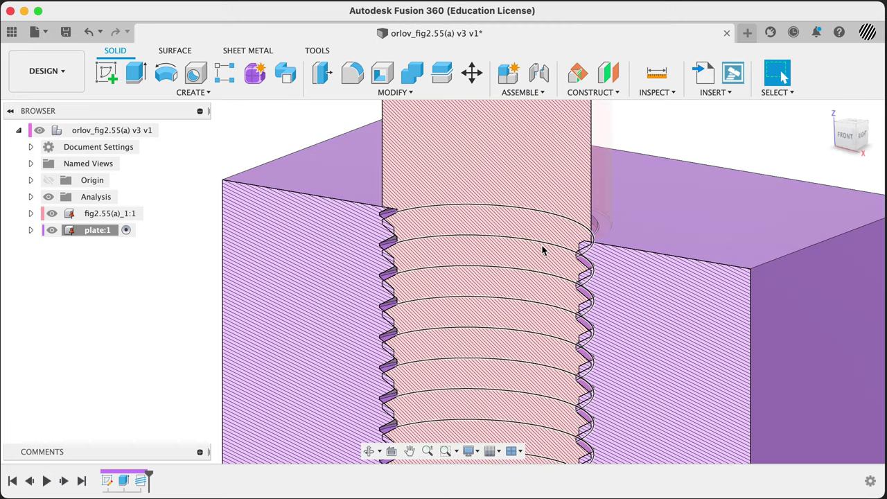
{"action": "scroll", "coordinate": [228, 298], "scroll_direction": "down", "scroll_amount": 5}
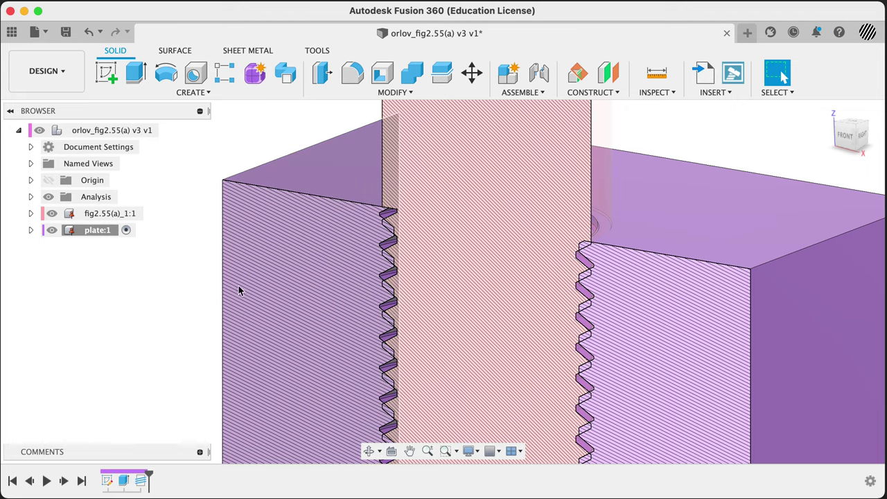
{"action": "middle_click_drag", "start_coordinate": [206, 285], "coordinate": [274, 253]}
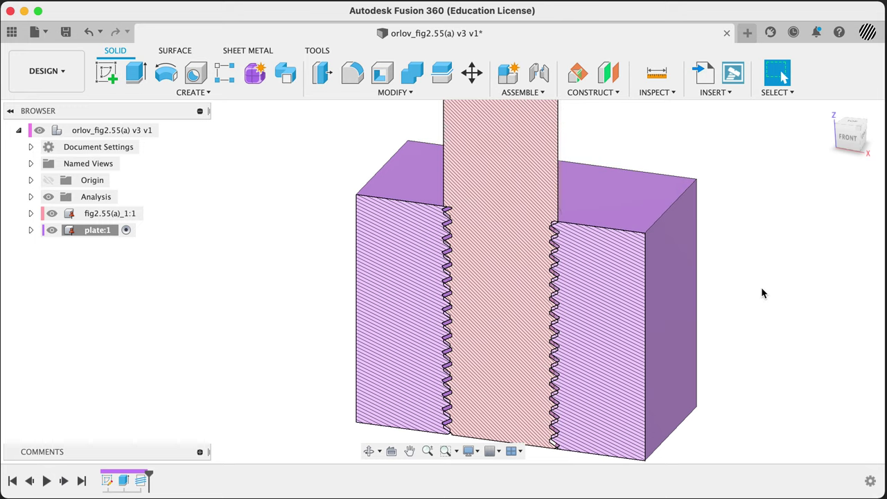
{"action": "middle_click_drag", "start_coordinate": [761, 295], "coordinate": [720, 269], "text": "shift"}
{"action": "scroll", "coordinate": [481, 420], "scroll_direction": "up", "scroll_amount": 5}
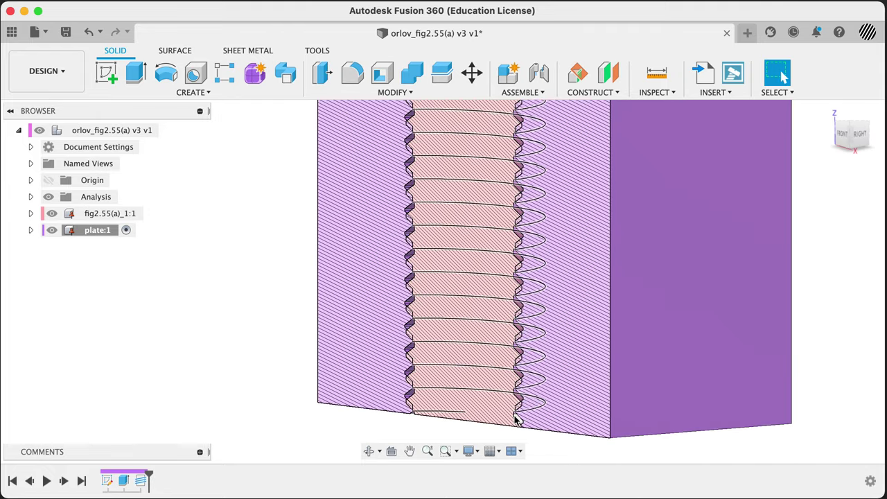
{"action": "scroll", "coordinate": [516, 420], "scroll_direction": "down", "scroll_amount": 5}
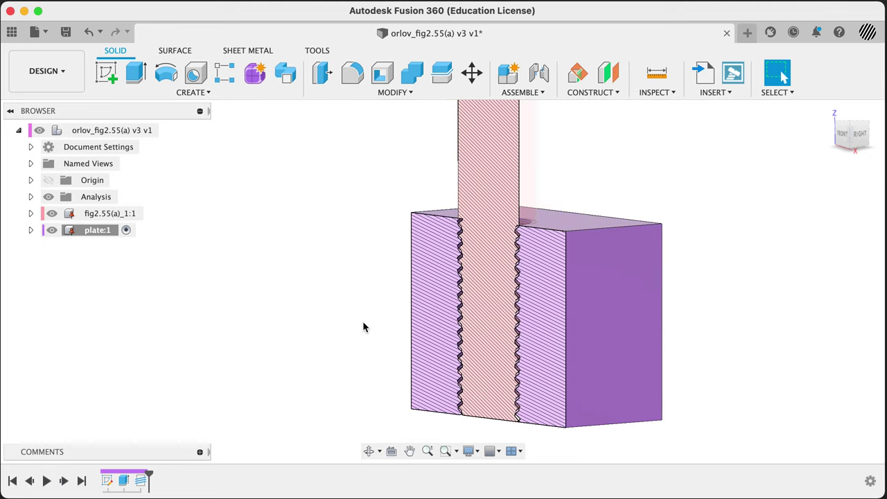
{"action": "middle_click_drag", "start_coordinate": [362, 326], "coordinate": [449, 366], "text": "shift"}
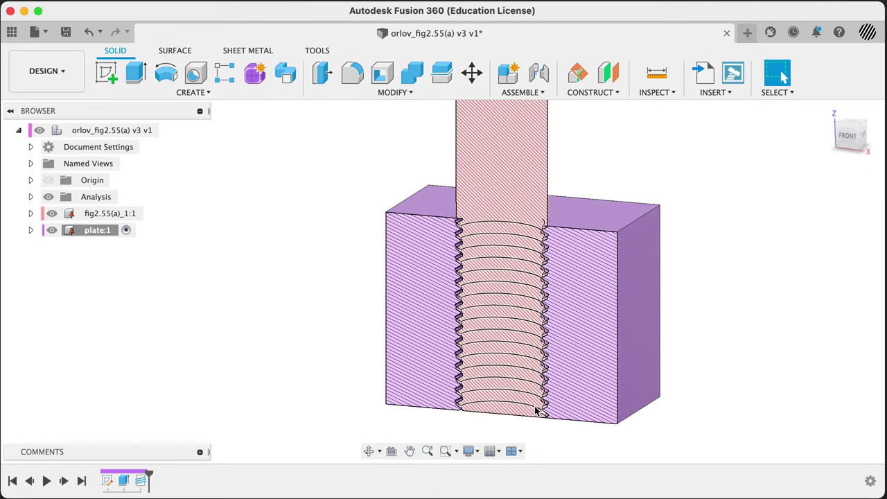
{"action": "middle_click_drag", "start_coordinate": [541, 431], "coordinate": [366, 284], "text": "shift"}
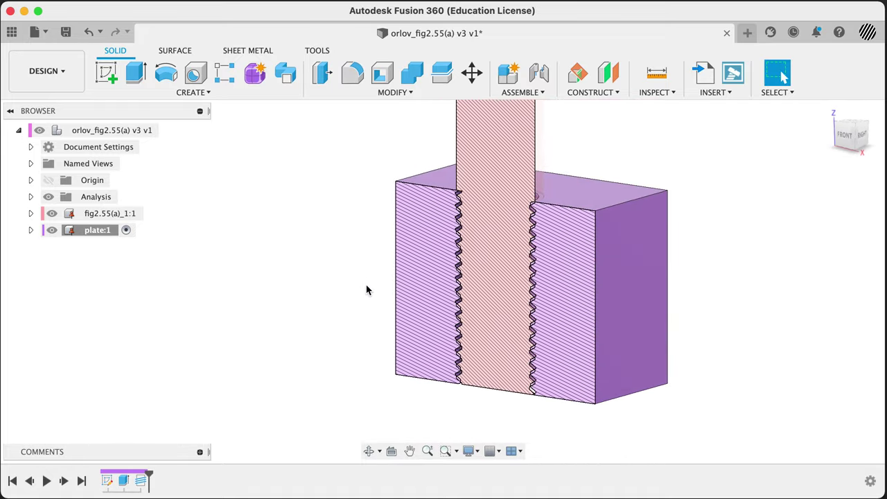
Hide the plate, activate the eye bolt component and turn off the section analysis
{"action": "left_click", "coordinate": [52, 230]}
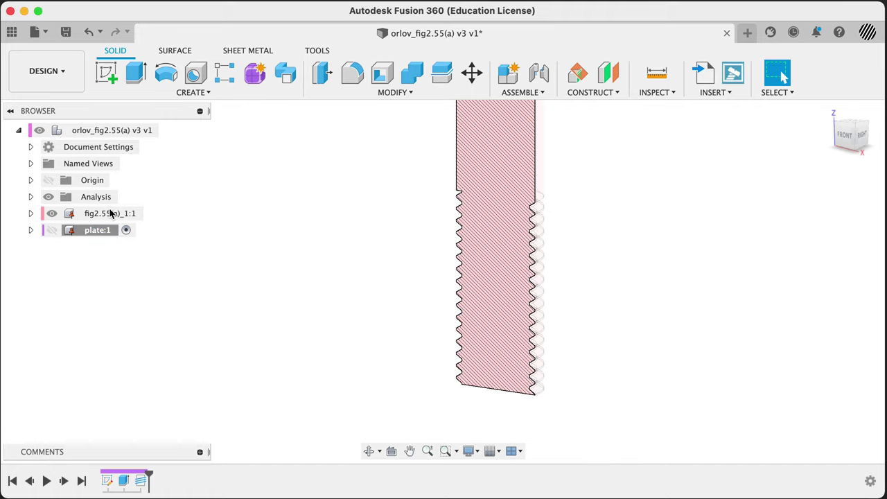
{"action": "left_click", "coordinate": [150, 214]}
{"action": "middle_click_drag", "start_coordinate": [371, 323], "coordinate": [221, 298], "text": "shift"}
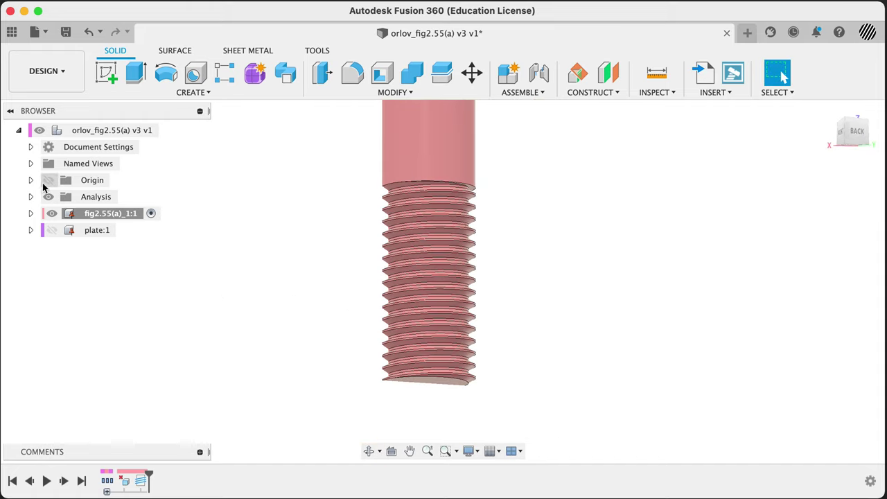
{"action": "left_click", "coordinate": [48, 197]}
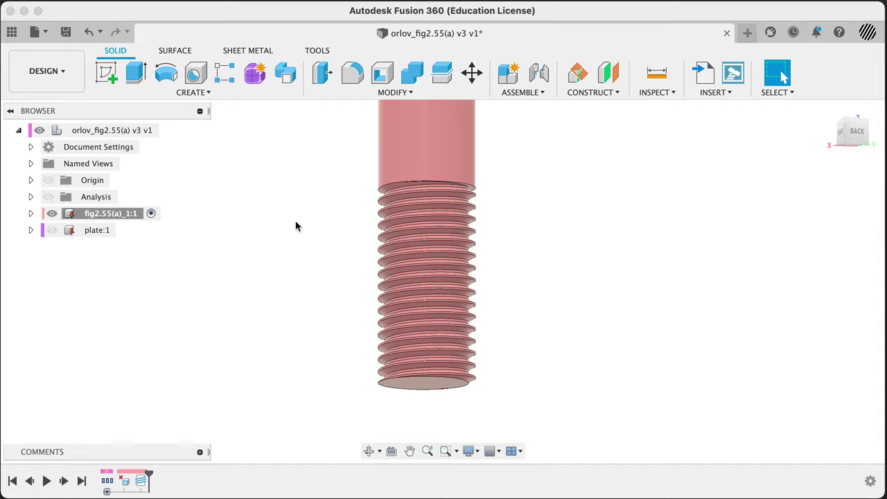
Examine the eye bolt's unsectioned thread, checking where it starts below the plain shank and how it ends at the shank's tip
{"action": "middle_click_drag", "start_coordinate": [295, 226], "coordinate": [445, 240], "text": "shift"}
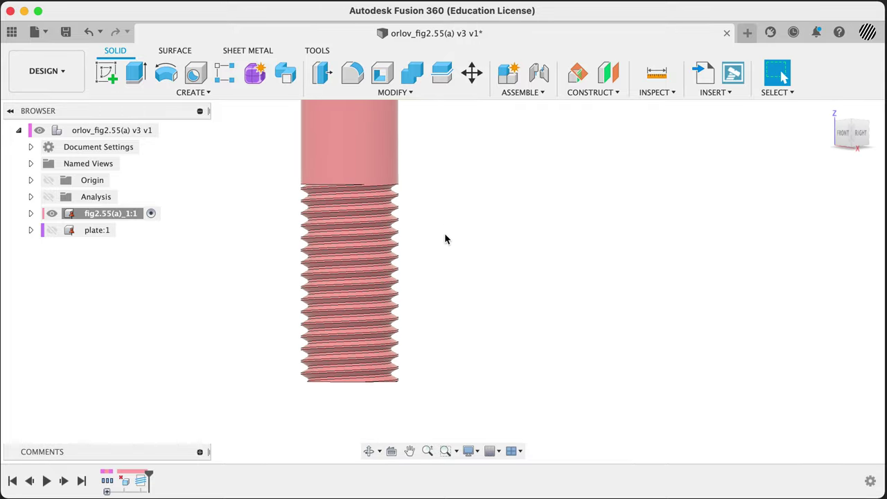
{"action": "scroll", "coordinate": [368, 195], "scroll_direction": "up", "scroll_amount": 10}
{"action": "middle_click_drag", "start_coordinate": [389, 199], "coordinate": [709, 191], "text": "shift"}
{"action": "scroll", "coordinate": [606, 245], "scroll_direction": "down", "scroll_amount": 10}
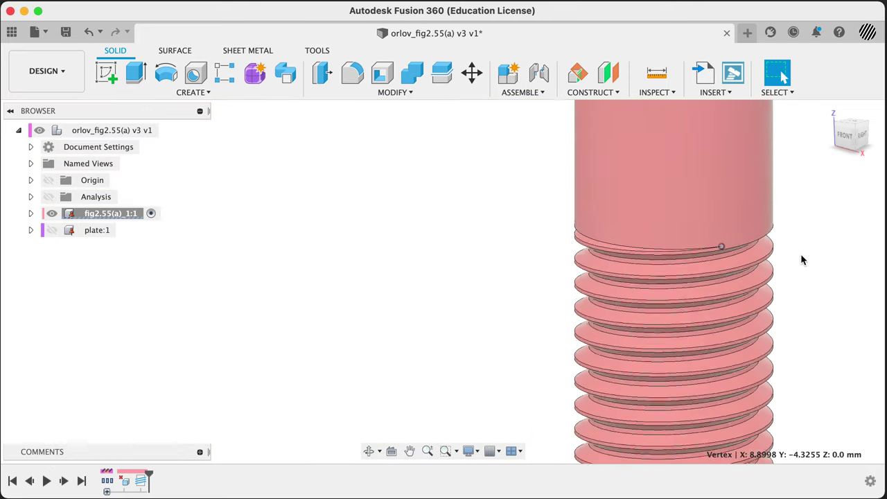
{"action": "middle_click_drag", "start_coordinate": [800, 258], "coordinate": [629, 217]}
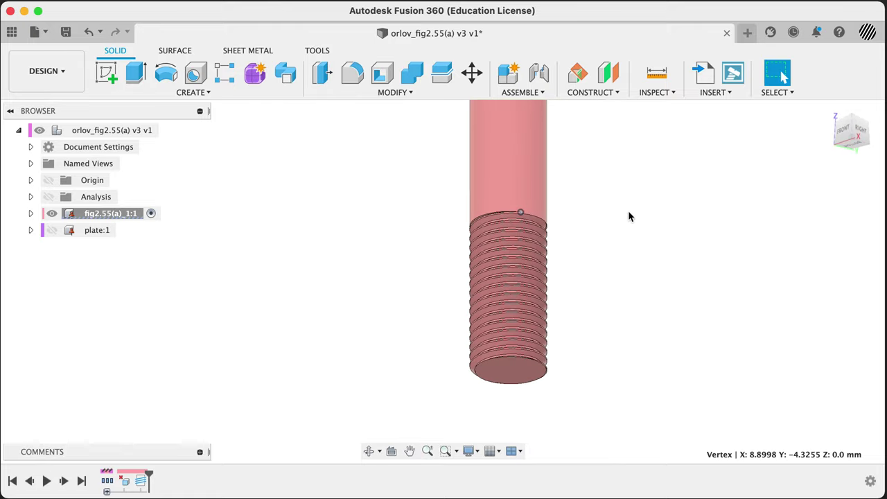
{"action": "left_click", "coordinate": [829, 111]}
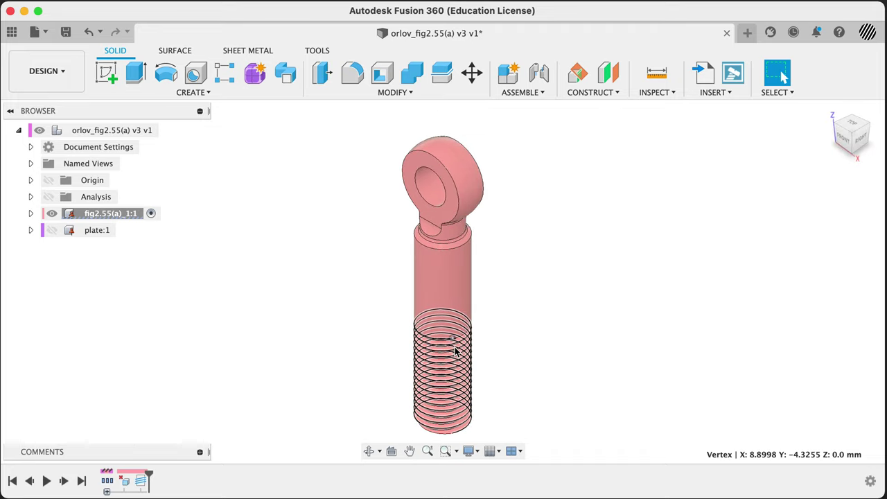
{"action": "middle_click_drag", "start_coordinate": [493, 348], "coordinate": [483, 273], "text": "shift"}
{"action": "mouse_move", "coordinate": [567, 393]}
{"action": "middle_mouse_down"}
{"action": "mouse_move", "coordinate": [580, 313]}
{"action": "mouse_move", "coordinate": [526, 351]}
{"action": "mouse_move", "coordinate": [570, 347]}
{"action": "mouse_move", "coordinate": [598, 382]}
{"action": "mouse_move", "coordinate": [617, 386]}
{"action": "mouse_move", "coordinate": [575, 394]}
{"action": "middle_mouse_up"}
{"action": "scroll", "coordinate": [453, 370], "scroll_direction": "up", "scroll_amount": 10}
{"action": "scroll", "coordinate": [463, 385], "scroll_direction": "up", "scroll_amount": 3}
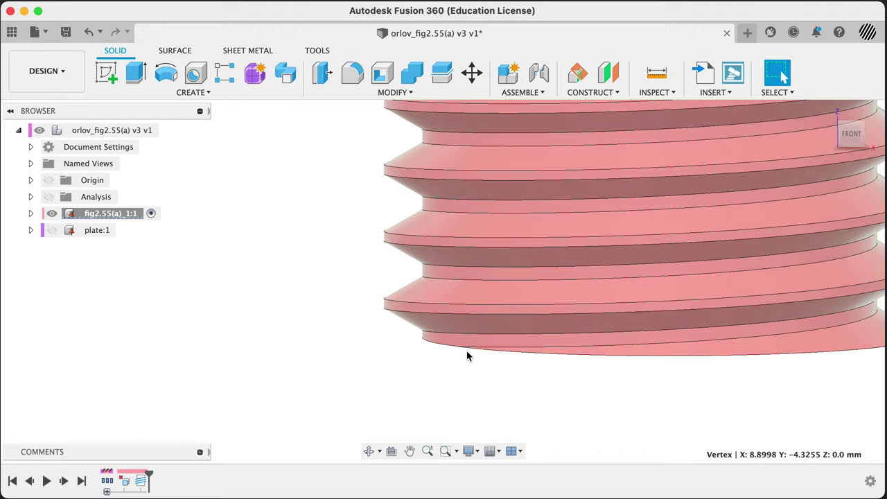
{"action": "scroll", "coordinate": [458, 350], "scroll_direction": "down", "scroll_amount": 12}
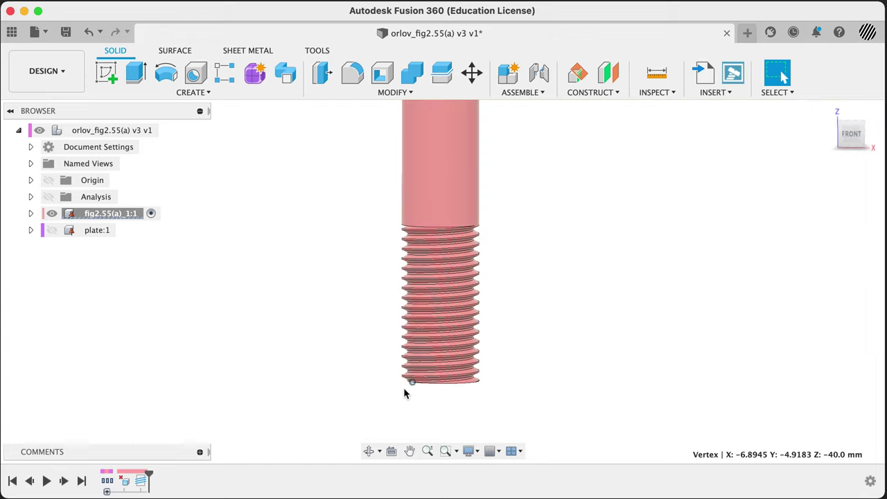
Examine the bolt's eye, neck, shank and threaded end from several angles and distances
{"action": "middle_click_drag", "start_coordinate": [288, 335], "coordinate": [390, 279], "text": "shift"}
{"action": "scroll", "coordinate": [449, 271], "scroll_direction": "down", "scroll_amount": 5}
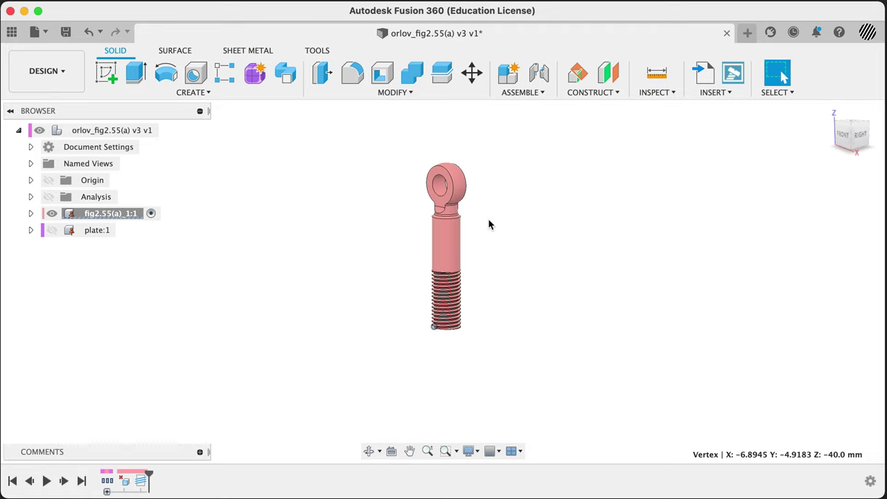
{"action": "middle_click_drag", "start_coordinate": [489, 224], "coordinate": [458, 226], "text": "shift"}
{"action": "scroll", "coordinate": [456, 220], "scroll_direction": "up", "scroll_amount": 6}
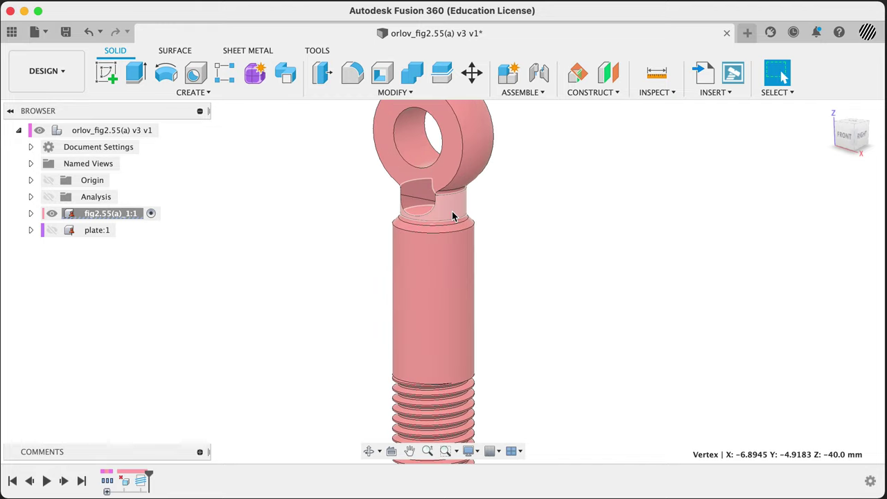
{"action": "scroll", "coordinate": [533, 298], "scroll_direction": "down", "scroll_amount": 6}
{"action": "scroll", "coordinate": [513, 339], "scroll_direction": "up", "scroll_amount": 3}
{"action": "scroll", "coordinate": [445, 317], "scroll_direction": "up", "scroll_amount": 3}
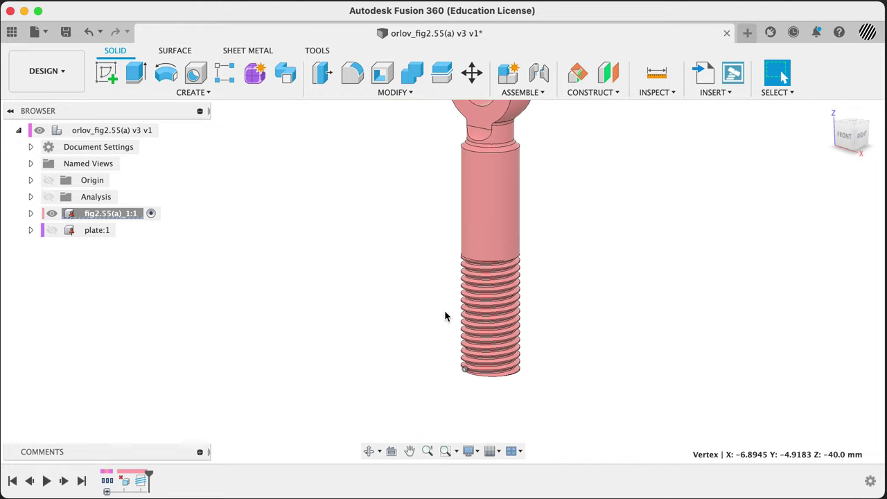
{"action": "middle_click_drag", "start_coordinate": [446, 317], "coordinate": [521, 349]}
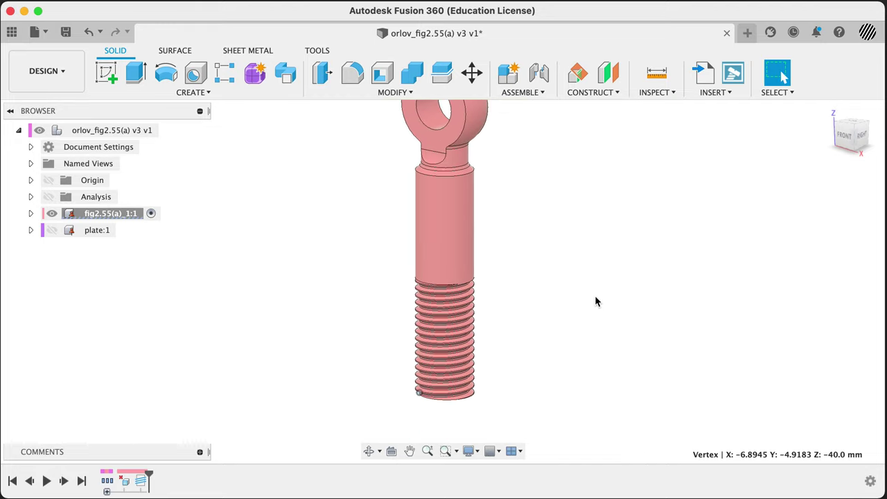
From the front view, start Move/Copy for faces and select all faces of the bolt's threaded section
{"action": "left_click", "coordinate": [844, 139]}
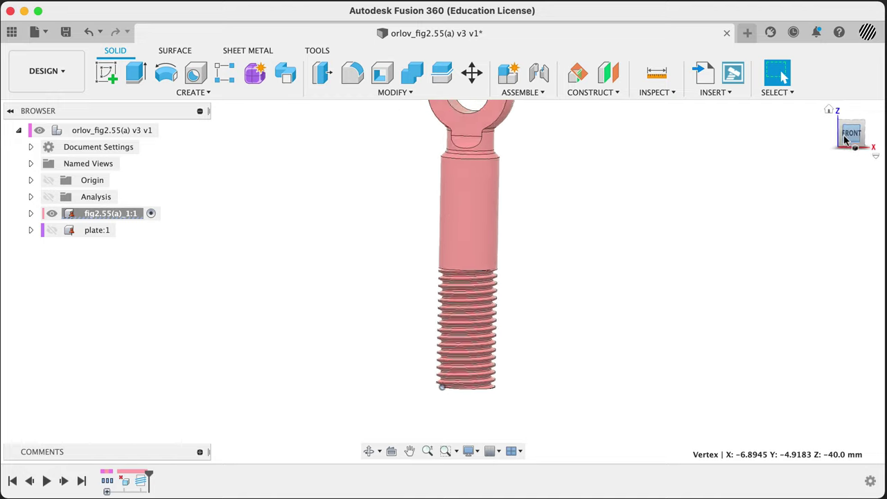
{"action": "left_click", "coordinate": [471, 72]}
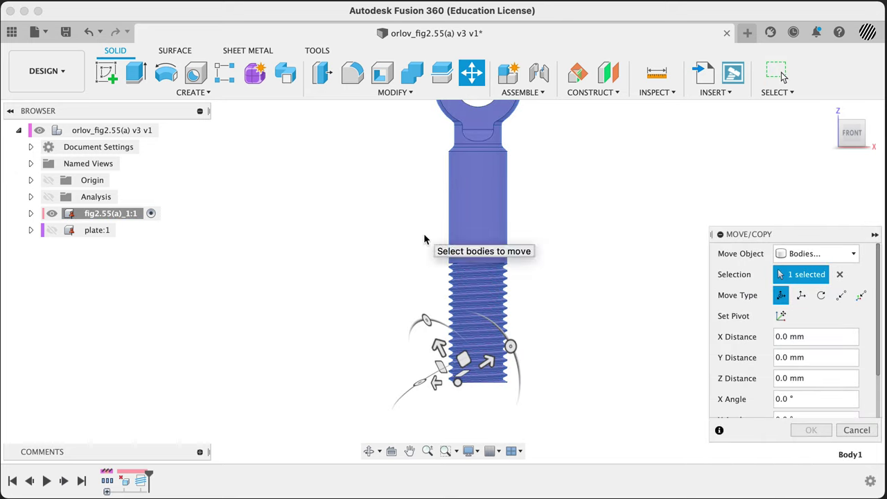
{"action": "left_click", "coordinate": [823, 254]}
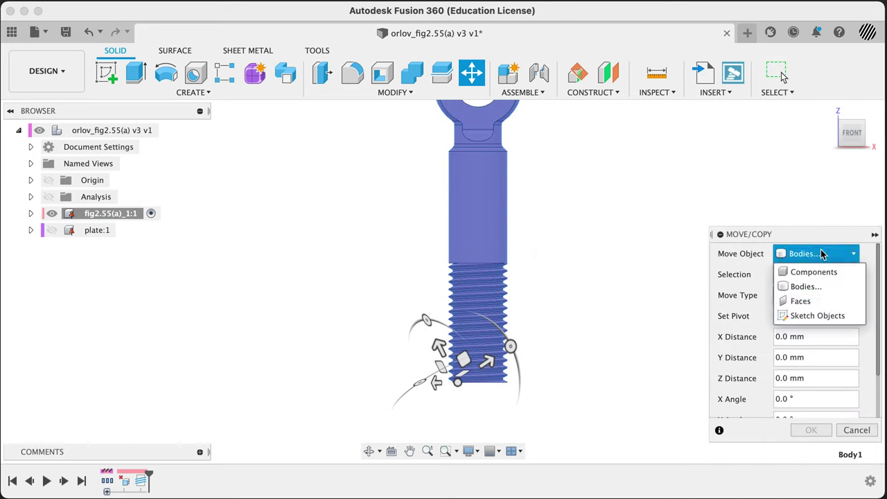
{"action": "left_click", "coordinate": [810, 307]}
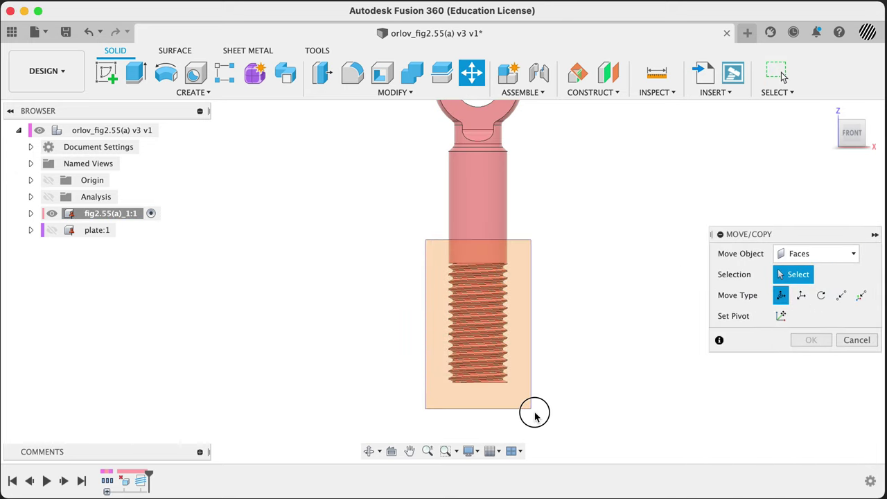
{"action": "left_click", "coordinate": [535, 414]}
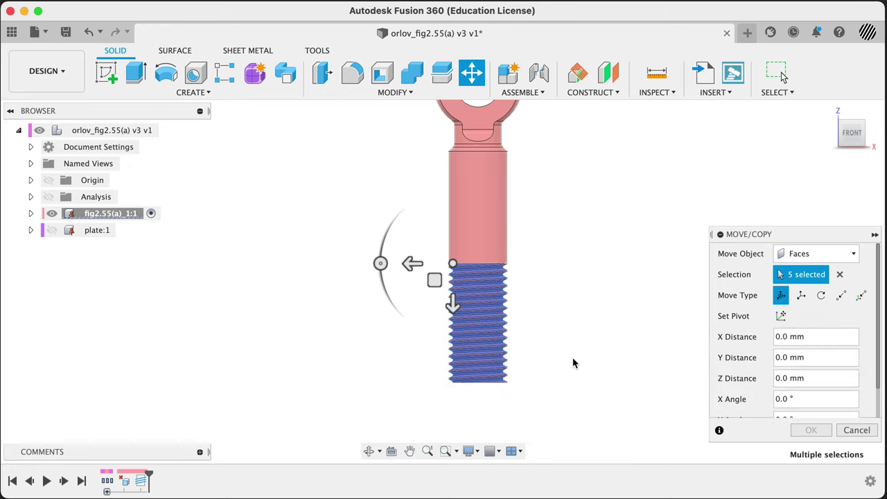
Set the move pivot at the centre of the circular edge where the bolt's shank meets the chamfer below the neck
{"action": "middle_click_drag", "start_coordinate": [566, 349], "coordinate": [550, 251], "text": "shift"}
{"action": "scroll", "coordinate": [508, 238], "scroll_direction": "up", "scroll_amount": 3}
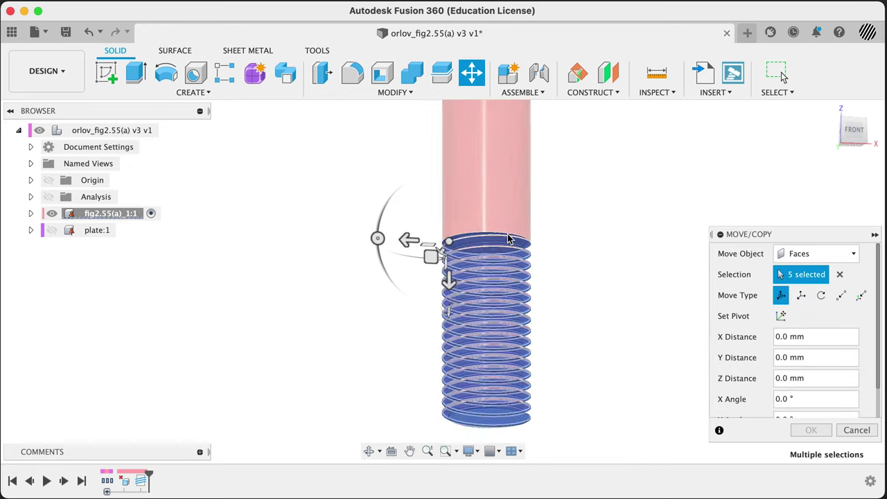
{"action": "scroll", "coordinate": [508, 238], "scroll_direction": "up", "scroll_amount": 2}
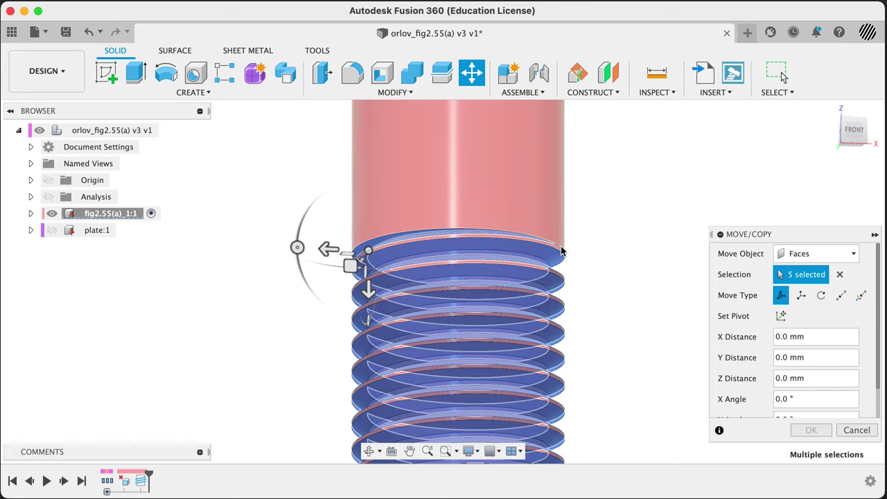
{"action": "scroll", "coordinate": [587, 268], "scroll_direction": "down", "scroll_amount": 3}
{"action": "scroll", "coordinate": [589, 265], "scroll_direction": "down", "scroll_amount": 3}
{"action": "middle_click_drag", "start_coordinate": [591, 263], "coordinate": [609, 246], "text": "shift"}
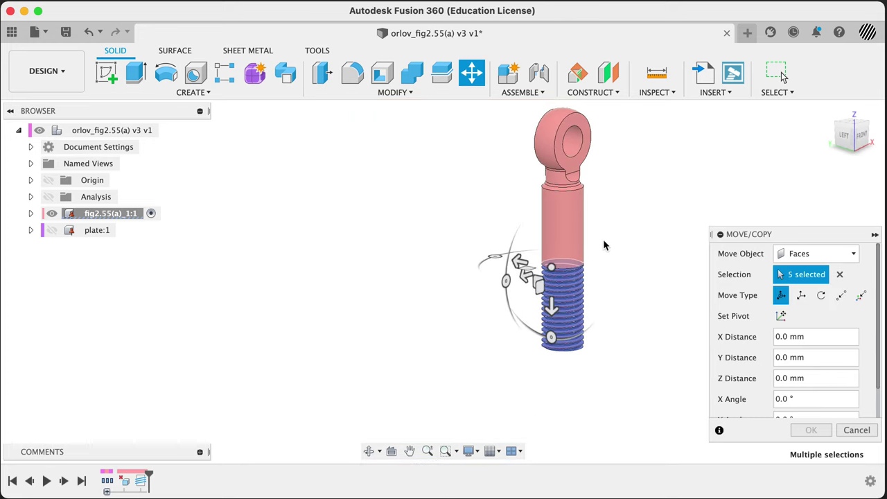
{"action": "scroll", "coordinate": [609, 247], "scroll_direction": "up", "scroll_amount": 2}
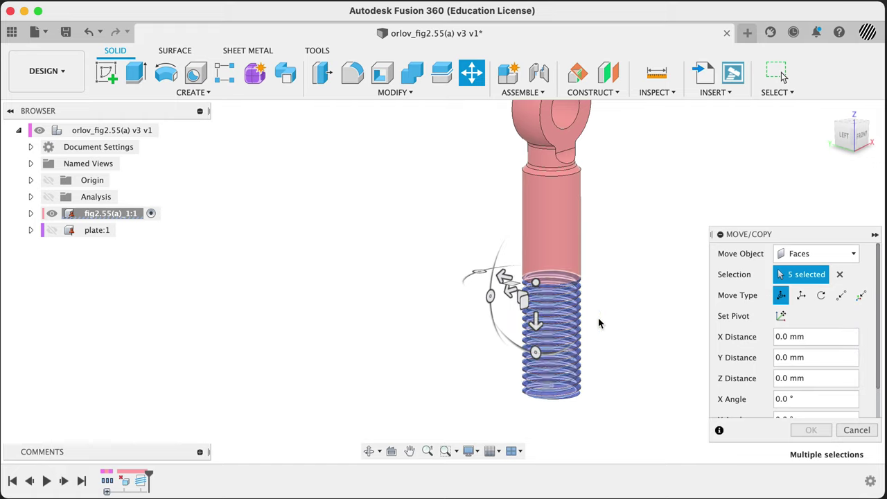
{"action": "left_click", "coordinate": [784, 318]}
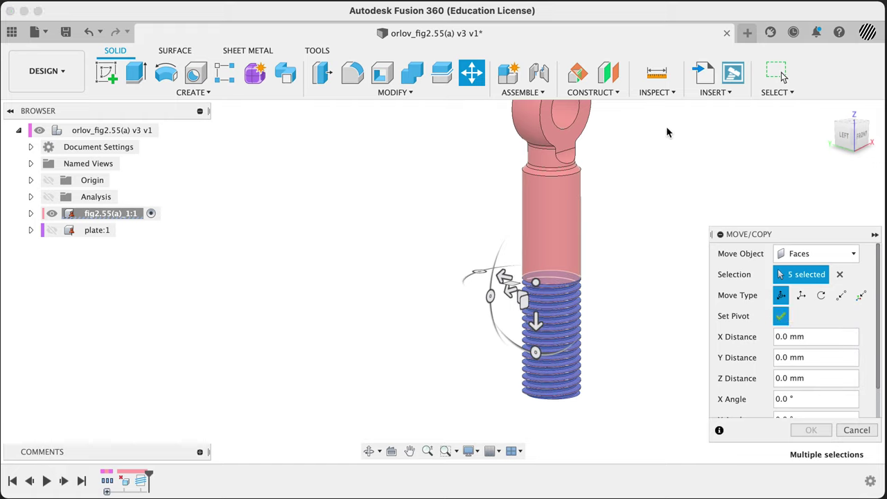
{"action": "left_click", "coordinate": [551, 168]}
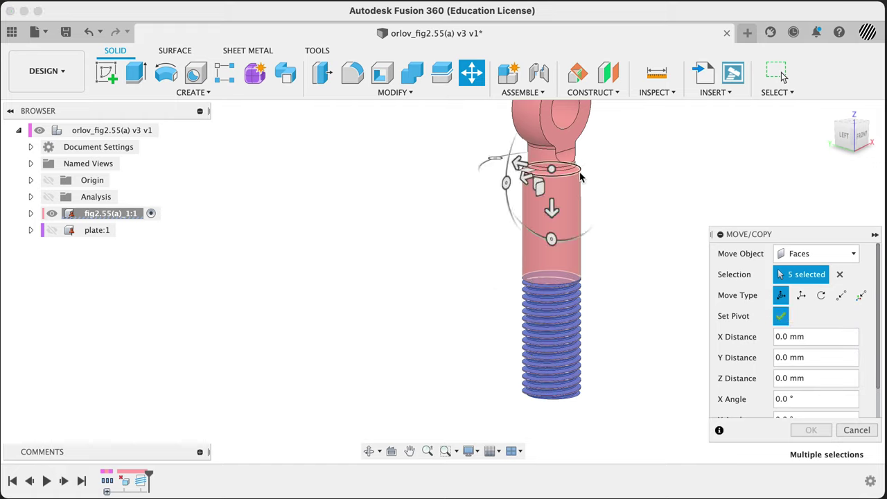
{"action": "left_click", "coordinate": [781, 318]}
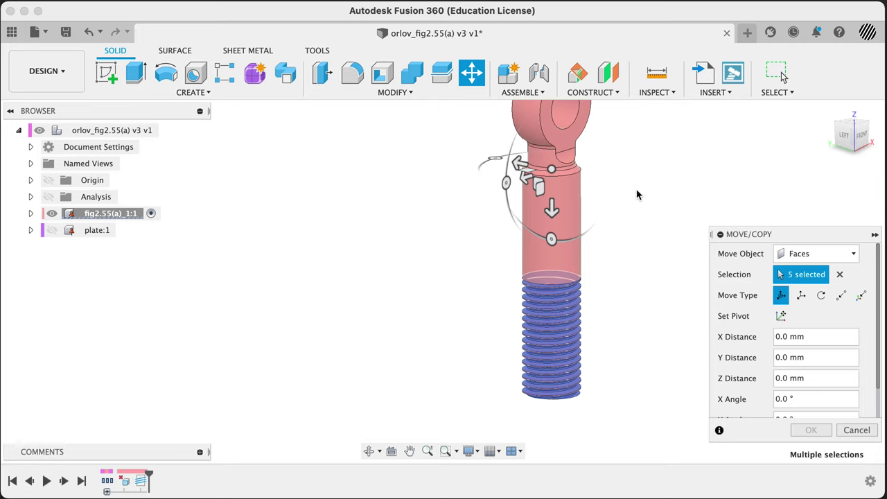
Rotate the selected thread faces −25° about the bolt's long axis and apply the move
{"action": "middle_click_drag", "start_coordinate": [610, 184], "coordinate": [629, 183], "text": "shift"}
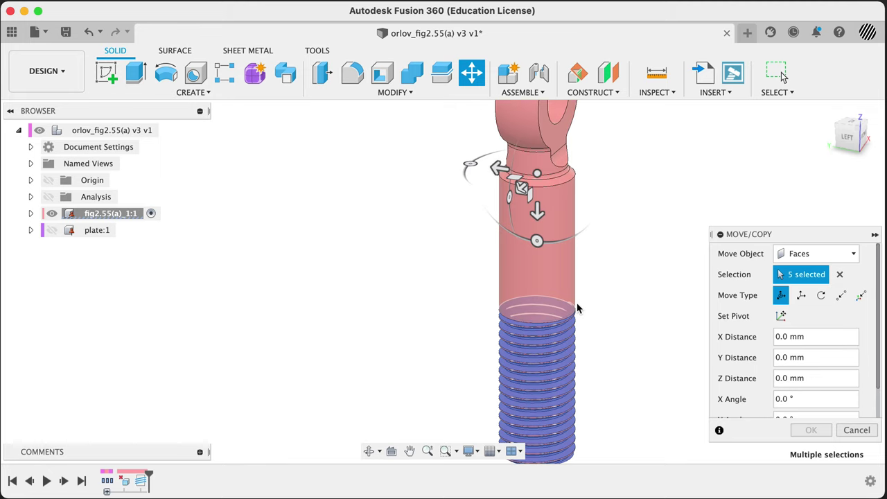
{"action": "scroll", "coordinate": [578, 308], "scroll_direction": "up", "scroll_amount": 3}
{"action": "middle_click_drag", "start_coordinate": [585, 267], "coordinate": [572, 356]}
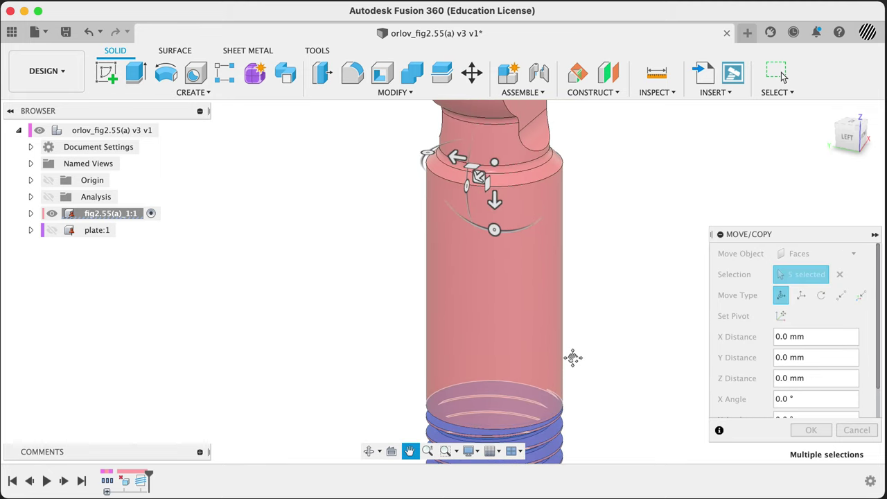
{"action": "left_click_drag", "start_coordinate": [429, 155], "coordinate": [548, 165]}
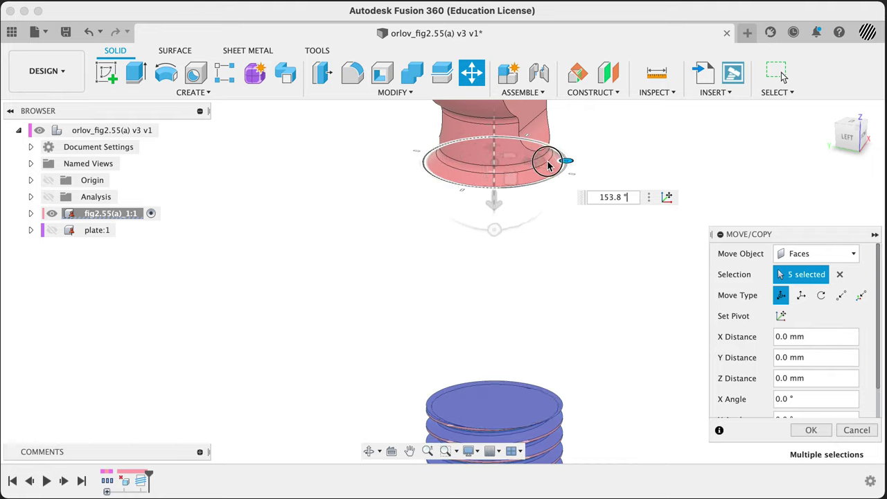
{"action": "left_click_drag", "start_coordinate": [573, 165], "coordinate": [424, 147]}
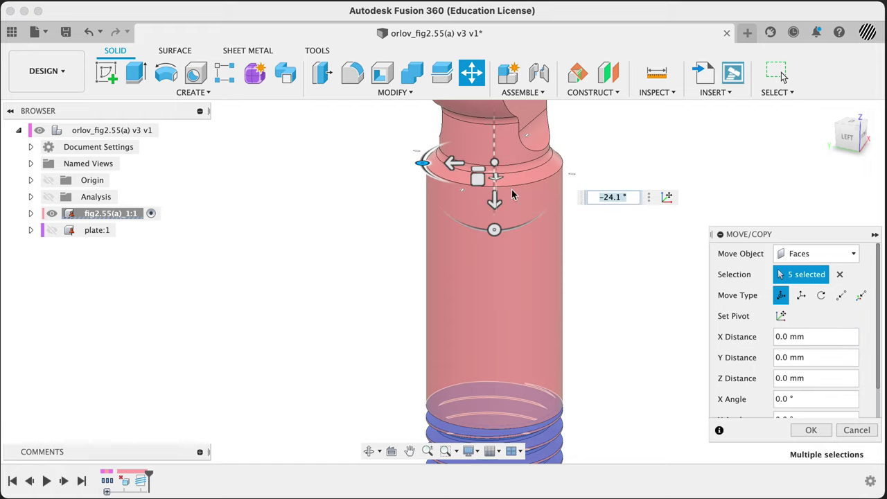
{"action": "middle_click_drag", "start_coordinate": [840, 129], "coordinate": [741, 181], "text": "shift"}
{"action": "middle_click_drag", "start_coordinate": [745, 179], "coordinate": [756, 172], "text": "shift"}
{"action": "left_click", "coordinate": [852, 130]}
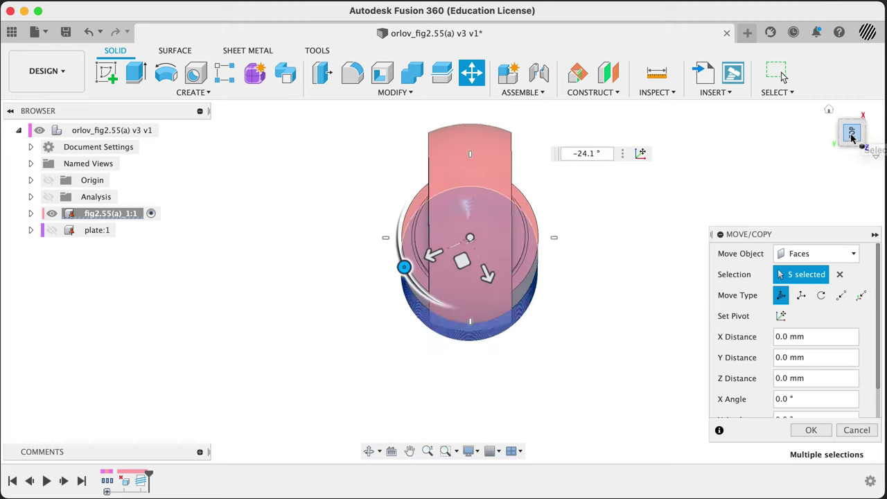
{"action": "left_click", "coordinate": [852, 144]}
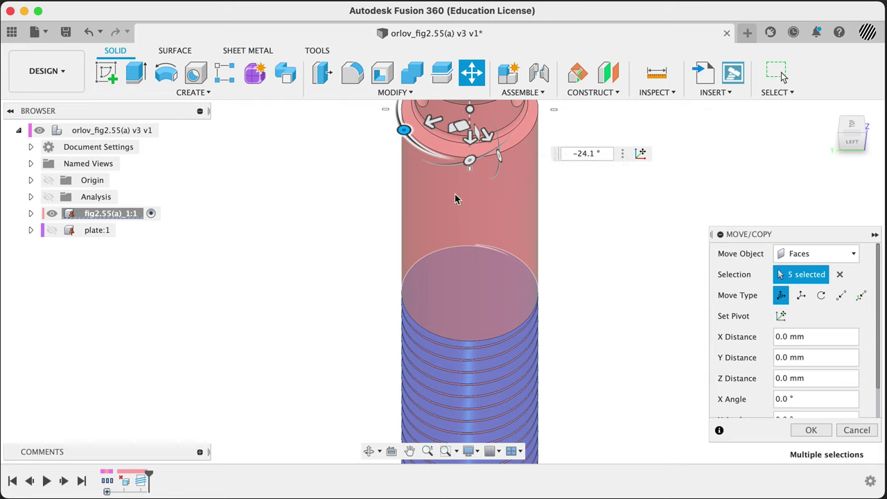
{"action": "middle_click_drag", "start_coordinate": [567, 210], "coordinate": [567, 286]}
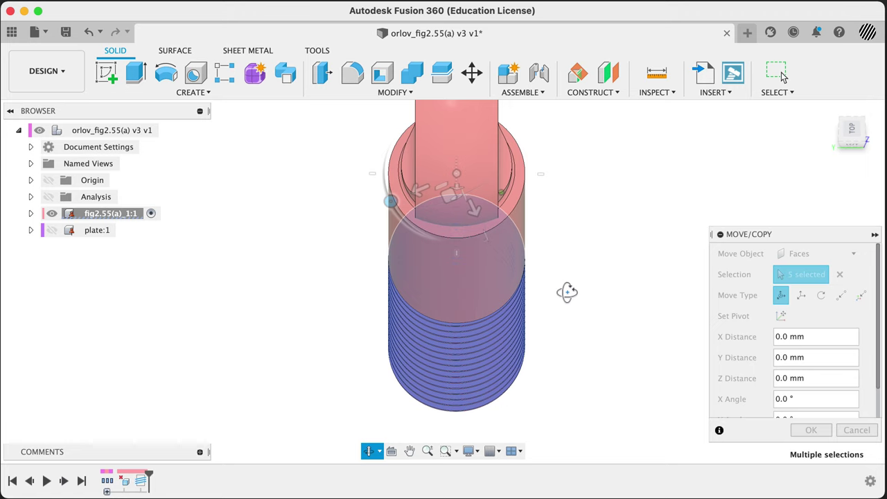
{"action": "left_click_drag", "start_coordinate": [390, 203], "coordinate": [393, 208]}
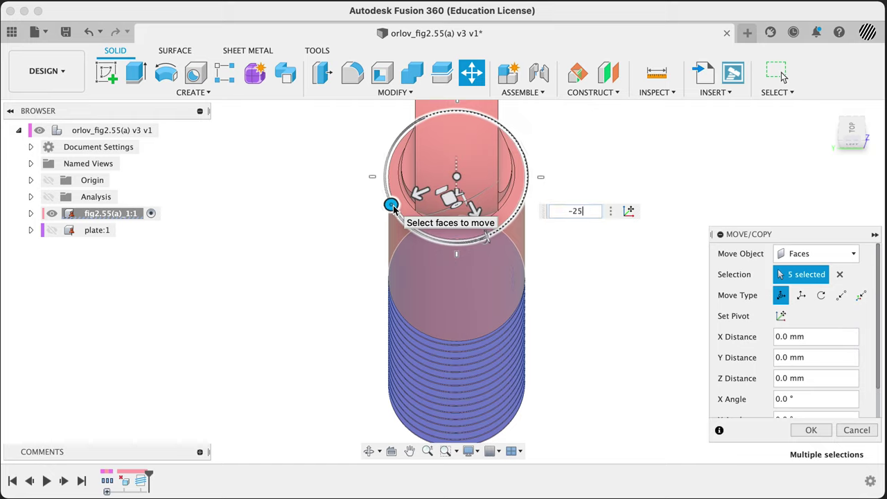
{"action": "left_click", "coordinate": [809, 429]}
Inspect where the rotated thread meets the smooth shank and how it lies relative to the eye hole
{"action": "middle_click_drag", "start_coordinate": [669, 318], "coordinate": [506, 319], "text": "shift"}
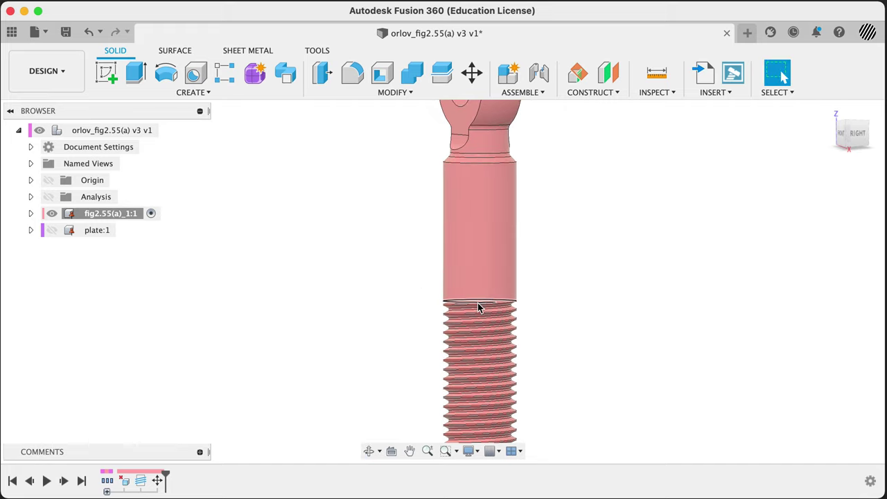
{"action": "scroll", "coordinate": [513, 315], "scroll_direction": "up", "scroll_amount": 6}
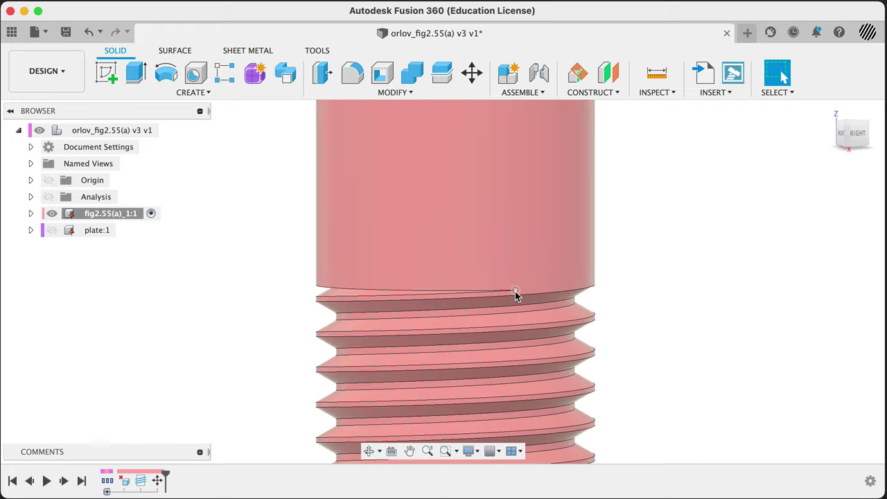
{"action": "scroll", "coordinate": [619, 307], "scroll_direction": "down", "scroll_amount": 8}
{"action": "middle_click_drag", "start_coordinate": [485, 271], "coordinate": [616, 198], "text": "shift"}
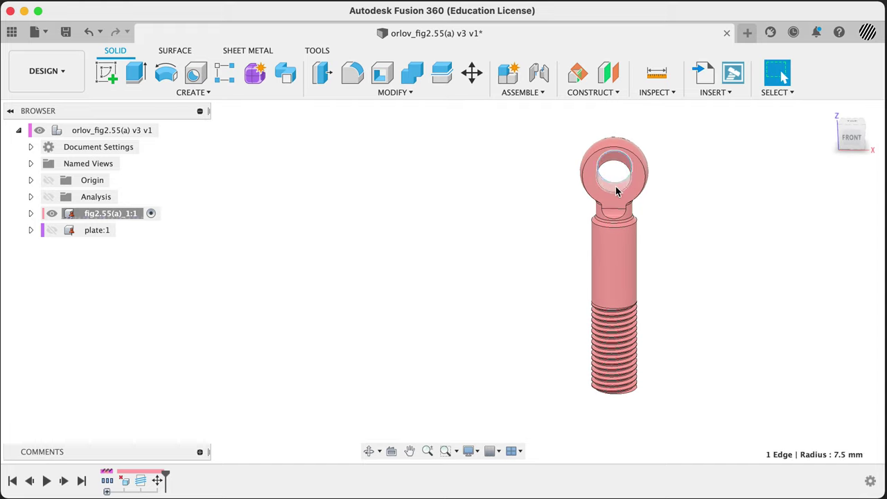
{"action": "left_click", "coordinate": [613, 180]}
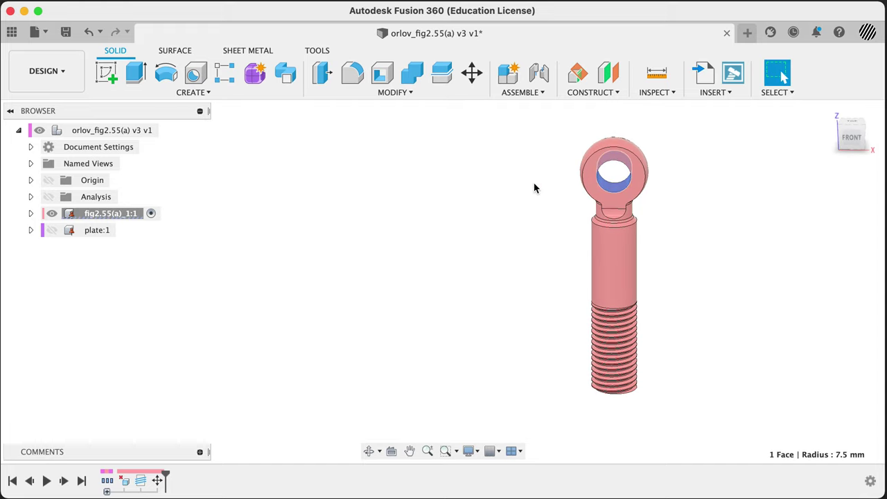
{"action": "middle_click_drag", "start_coordinate": [700, 277], "coordinate": [599, 303], "text": "shift"}
{"action": "scroll", "coordinate": [628, 310], "scroll_direction": "up", "scroll_amount": 3}
{"action": "scroll", "coordinate": [629, 310], "scroll_direction": "up", "scroll_amount": 2}
{"action": "scroll", "coordinate": [632, 312], "scroll_direction": "down", "scroll_amount": 3}
{"action": "scroll", "coordinate": [601, 302], "scroll_direction": "up", "scroll_amount": 4}
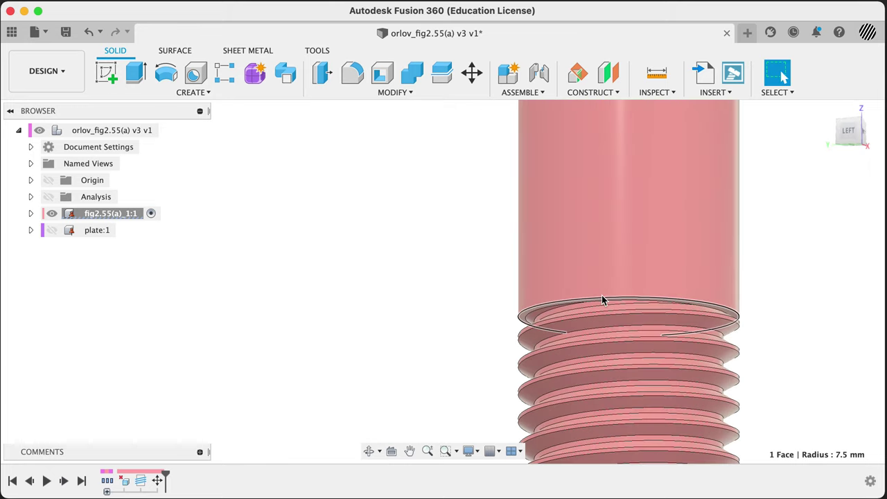
Show the plate component and hide the bolt to view the plate's threaded hole on its own
{"action": "left_click", "coordinate": [52, 229]}
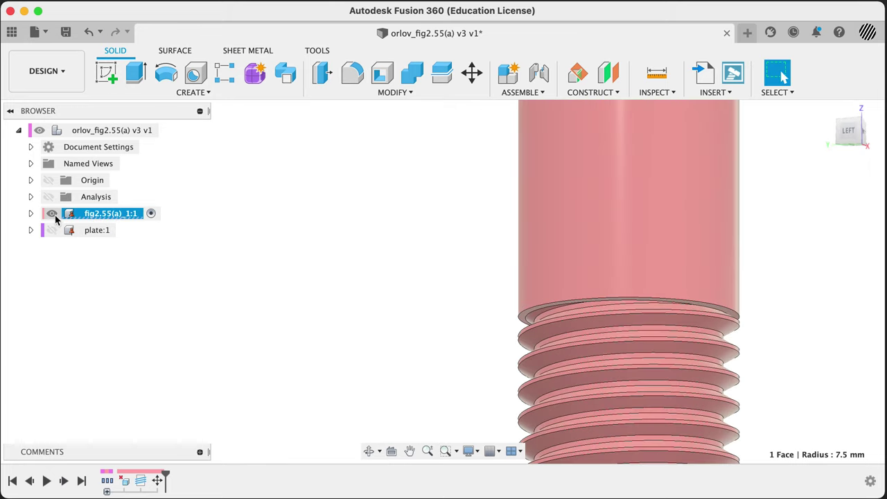
{"action": "left_click", "coordinate": [52, 213]}
{"action": "middle_click_drag", "start_coordinate": [435, 283], "coordinate": [307, 227], "text": "shift"}
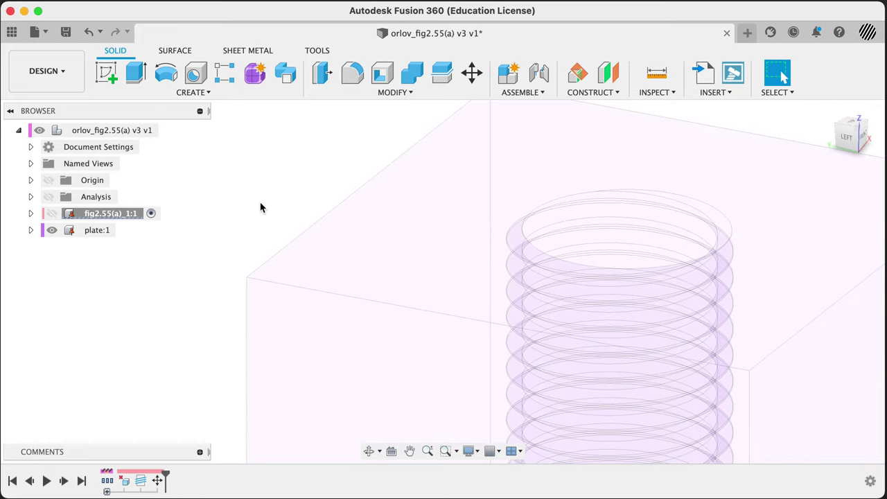
{"action": "scroll", "coordinate": [261, 203], "scroll_direction": "down", "scroll_amount": 3}
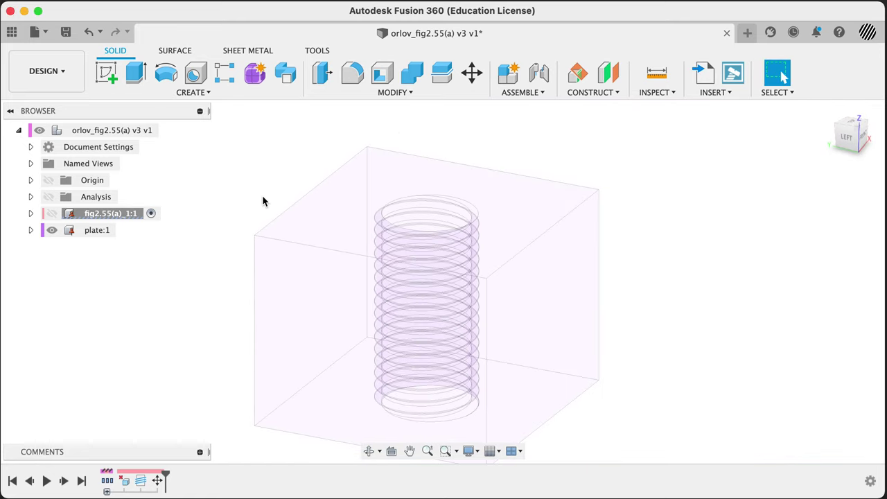
Turn on the section analysis and show the bolt again inside the plate to compare the mating threads
{"action": "left_click", "coordinate": [48, 197]}
{"action": "left_click", "coordinate": [52, 214]}
{"action": "middle_click_drag", "start_coordinate": [185, 255], "coordinate": [631, 242], "text": "shift"}
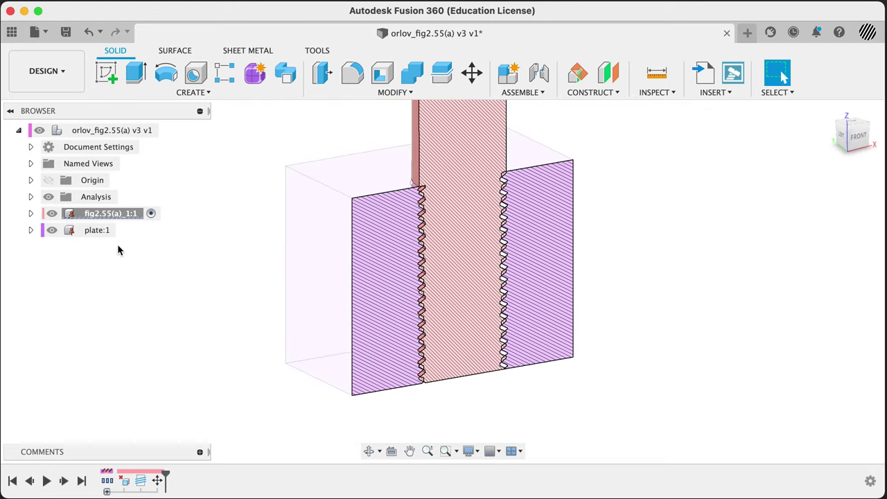
Activate the plate component for editing
{"action": "left_click", "coordinate": [125, 230]}
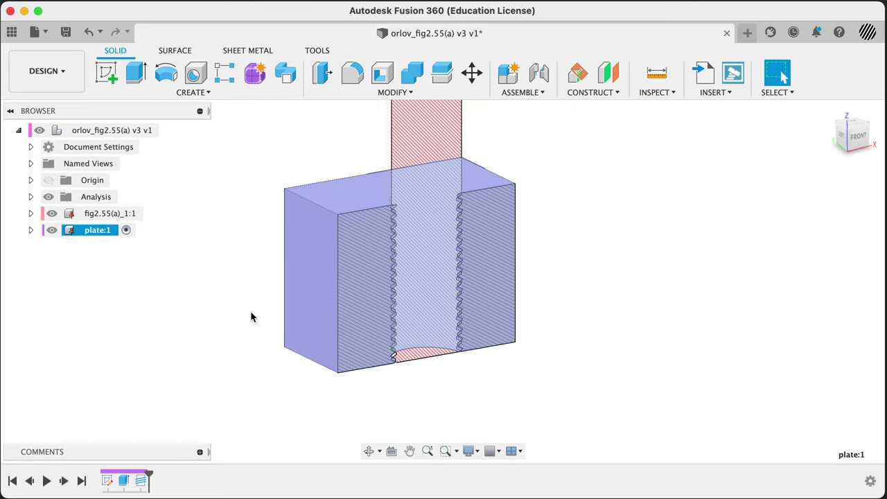
{"action": "middle_click_drag", "start_coordinate": [249, 314], "coordinate": [222, 332], "text": "shift"}
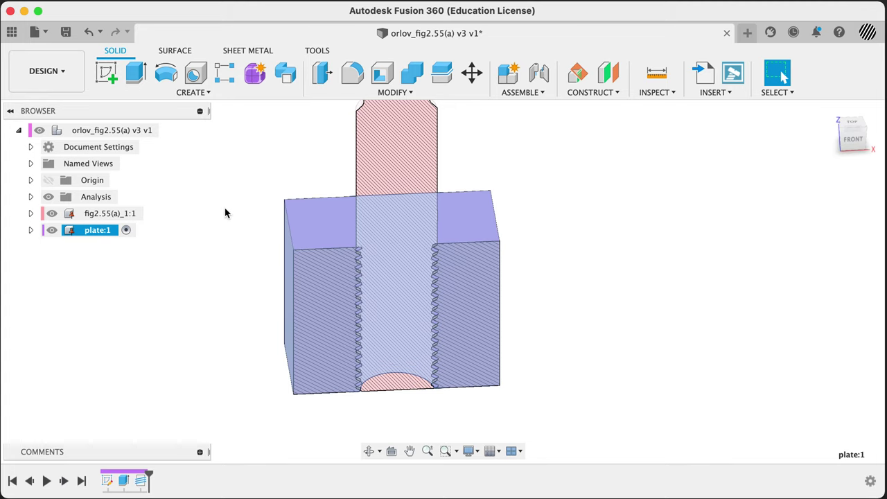
{"action": "left_click", "coordinate": [471, 73]}
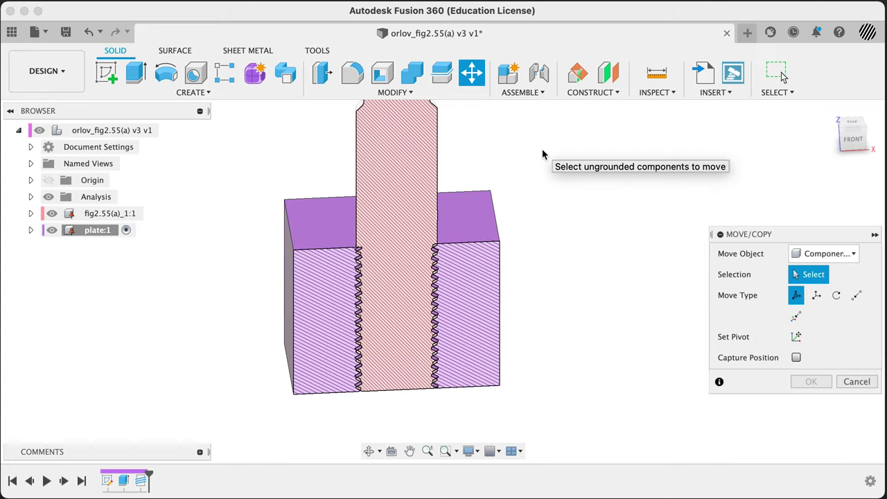
{"action": "left_click", "coordinate": [827, 256]}
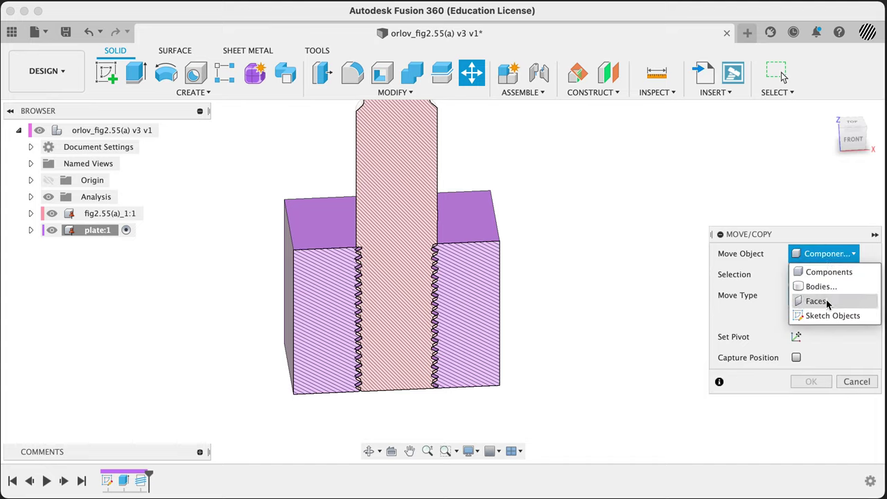
{"action": "left_click", "coordinate": [821, 301]}
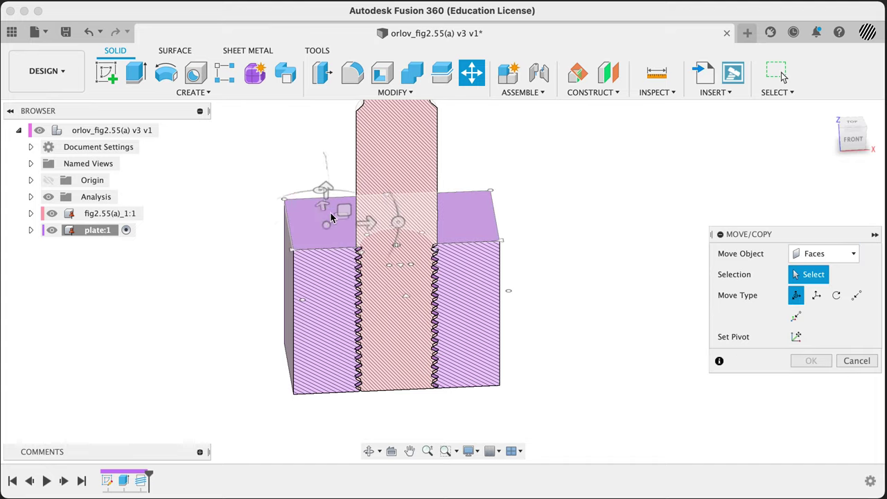
{"action": "left_click", "coordinate": [460, 413]}
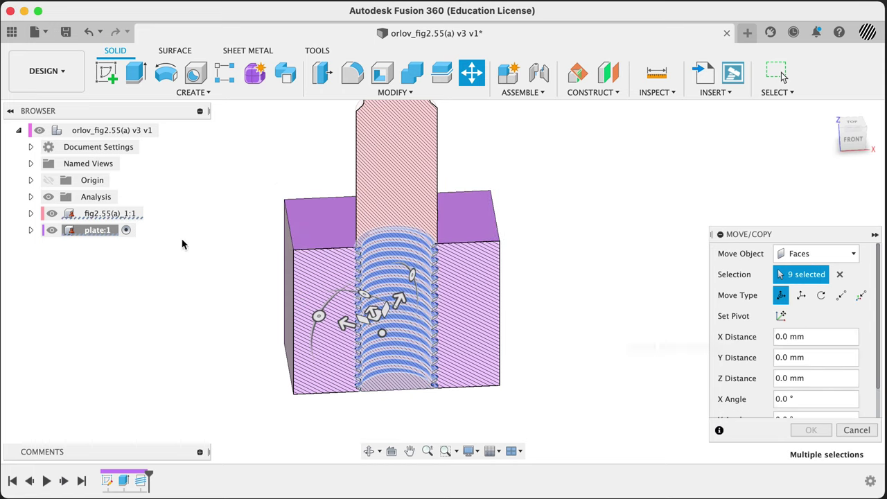
Hide the bolt and restart the face move with only the plate's threaded hole faces selected
{"action": "left_click", "coordinate": [53, 214]}
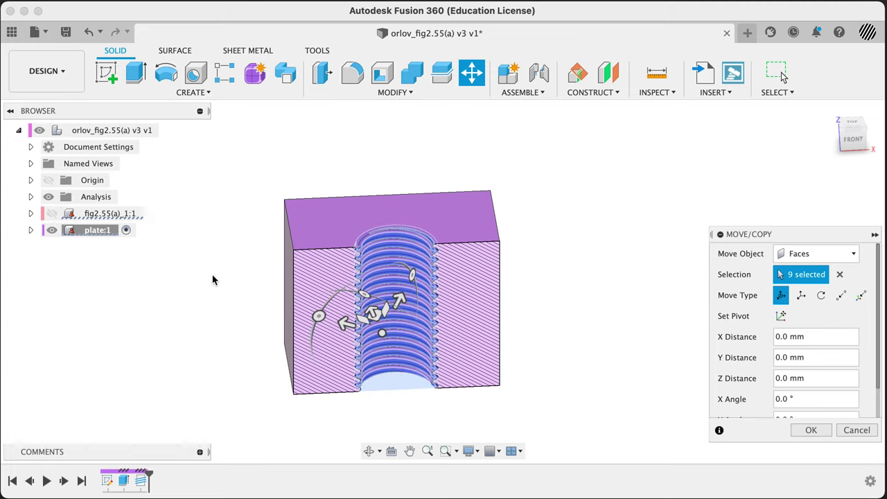
{"action": "middle_click_drag", "start_coordinate": [212, 283], "coordinate": [213, 240]}
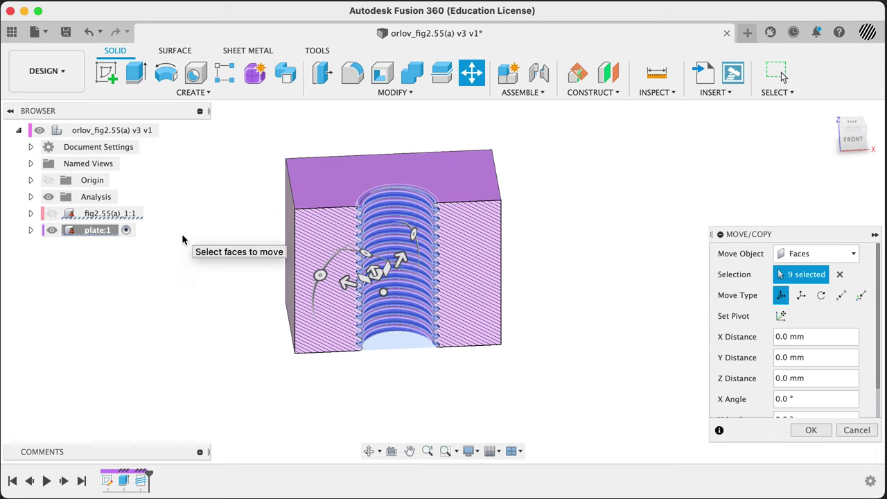
{"action": "left_click", "coordinate": [857, 430]}
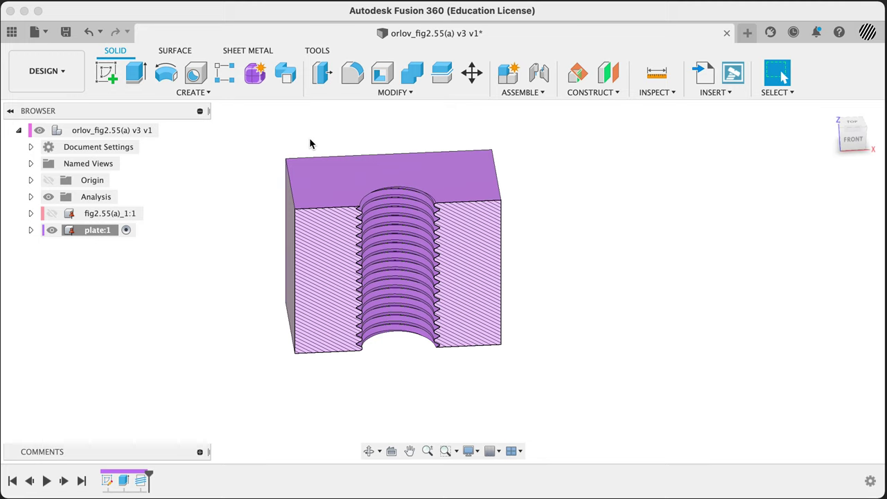
{"action": "left_click_drag", "start_coordinate": [327, 135], "coordinate": [467, 410]}
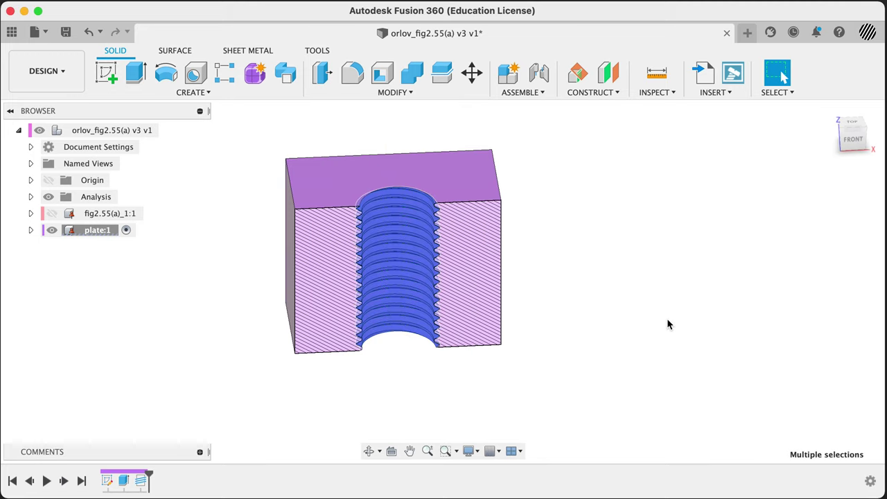
{"action": "left_click", "coordinate": [472, 73]}
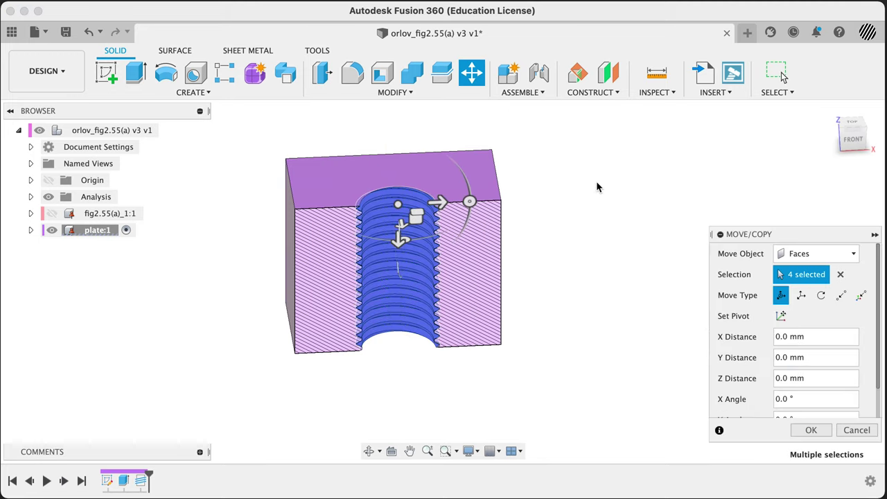
Show the bolt again and rotate the plate's thread faces -124° about the hole axis to line up with the bolt's thread
{"action": "middle_click_drag", "start_coordinate": [596, 180], "coordinate": [563, 298], "text": "shift"}
{"action": "left_click", "coordinate": [51, 213]}
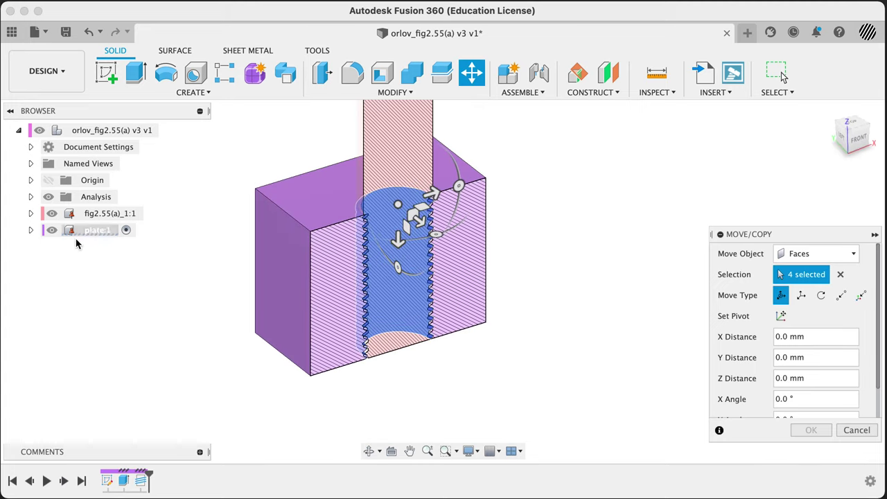
{"action": "left_click", "coordinate": [857, 137]}
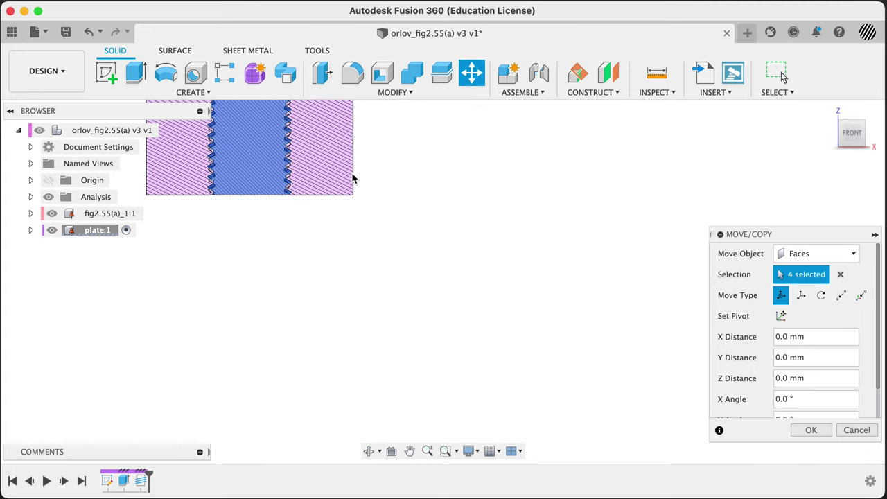
{"action": "scroll", "coordinate": [537, 199], "scroll_direction": "up", "scroll_amount": 3}
{"action": "middle_click_drag", "start_coordinate": [533, 202], "coordinate": [561, 184], "text": "shift"}
{"action": "scroll", "coordinate": [513, 254], "scroll_direction": "up", "scroll_amount": 3}
{"action": "middle_click_drag", "start_coordinate": [513, 254], "coordinate": [507, 241], "text": "shift"}
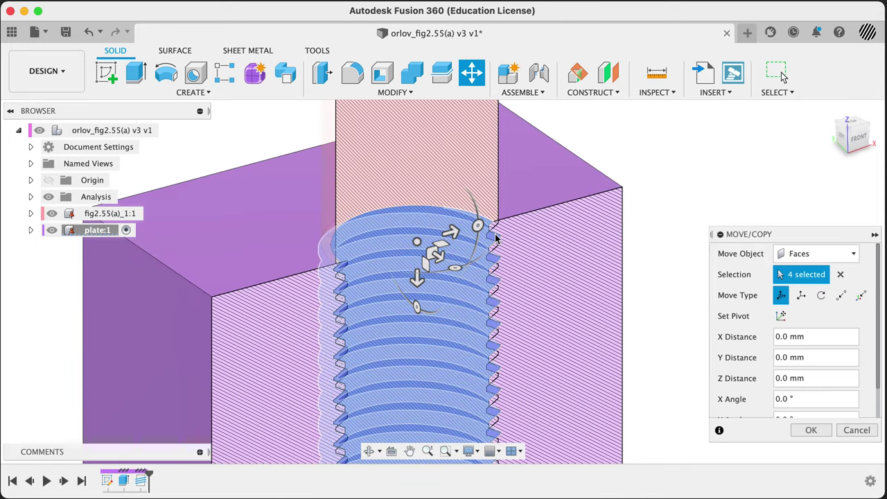
{"action": "scroll", "coordinate": [491, 246], "scroll_direction": "up", "scroll_amount": 4}
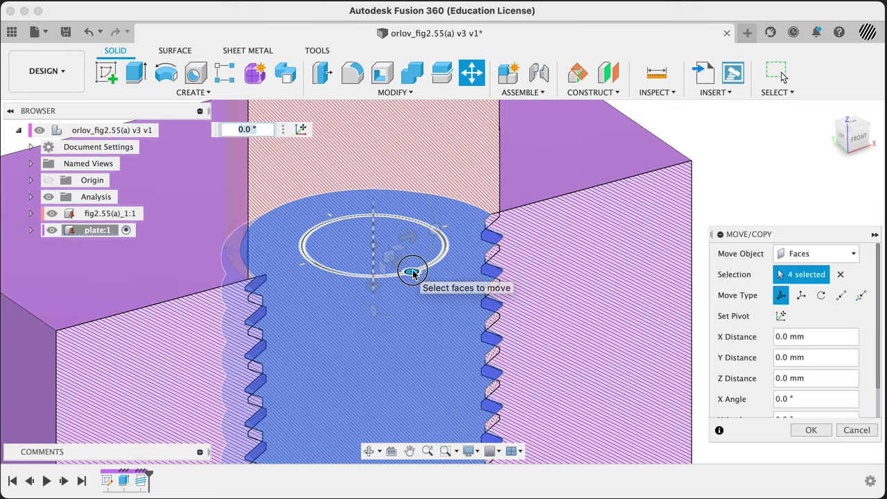
{"action": "left_click_drag", "start_coordinate": [412, 268], "coordinate": [431, 205]}
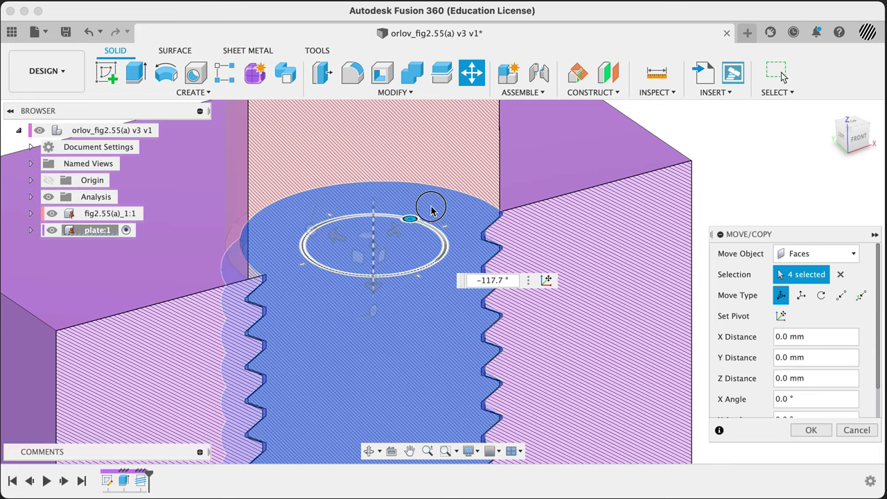
{"action": "mouse_move", "coordinate": [431, 213]}
{"action": "left_mouse_down"}
{"action": "mouse_move", "coordinate": [431, 226]}
{"action": "mouse_move", "coordinate": [429, 199]}
{"action": "left_mouse_up"}
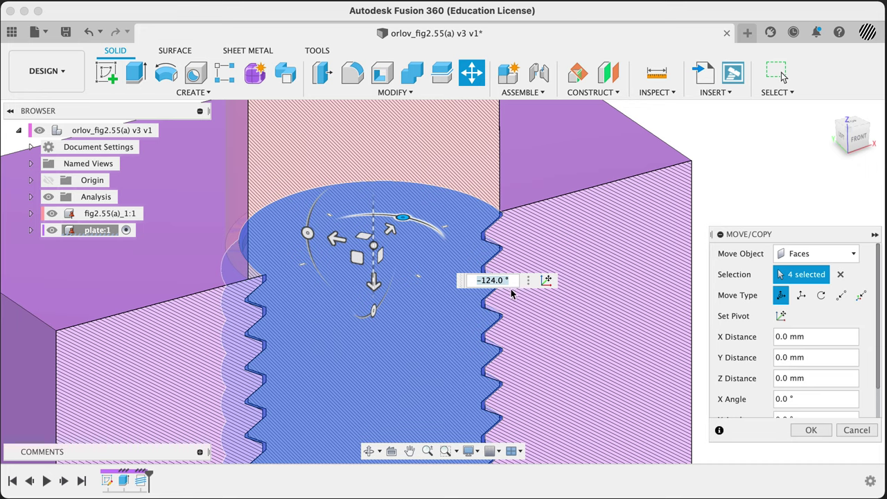
{"action": "left_click", "coordinate": [804, 430]}
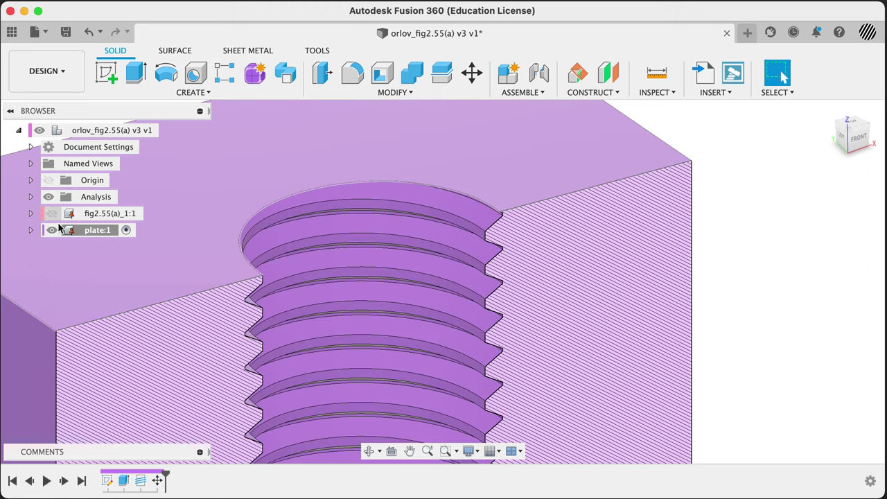
Show the bolt in the sectioned plate and examine how closely the mating thread profiles fit together
{"action": "left_click", "coordinate": [52, 214]}
{"action": "scroll", "coordinate": [804, 269], "scroll_direction": "down", "scroll_amount": 3}
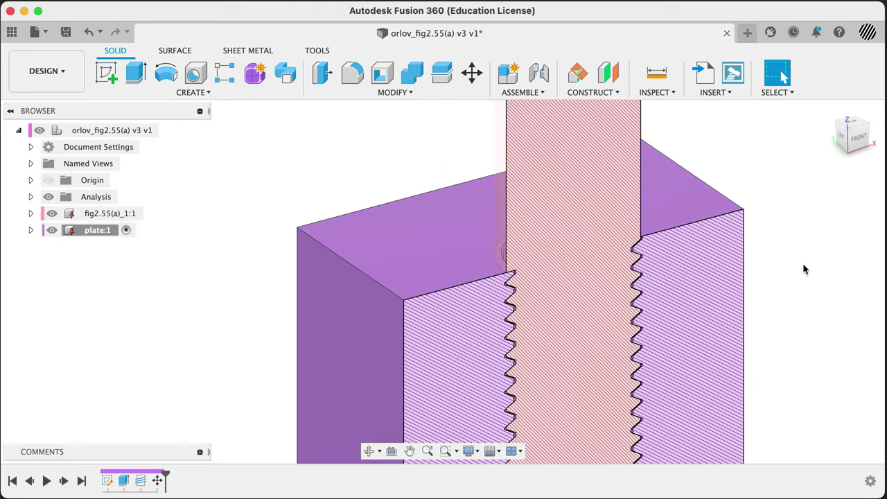
{"action": "middle_click_drag", "start_coordinate": [772, 348], "coordinate": [732, 277]}
{"action": "mouse_move", "coordinate": [732, 308]}
{"action": "middle_mouse_down", "text": "shift"}
{"action": "mouse_move", "coordinate": [677, 275]}
{"action": "mouse_move", "coordinate": [728, 317]}
{"action": "middle_mouse_up", "text": "shift"}
{"action": "scroll", "coordinate": [400, 133], "scroll_direction": "up", "scroll_amount": 10}
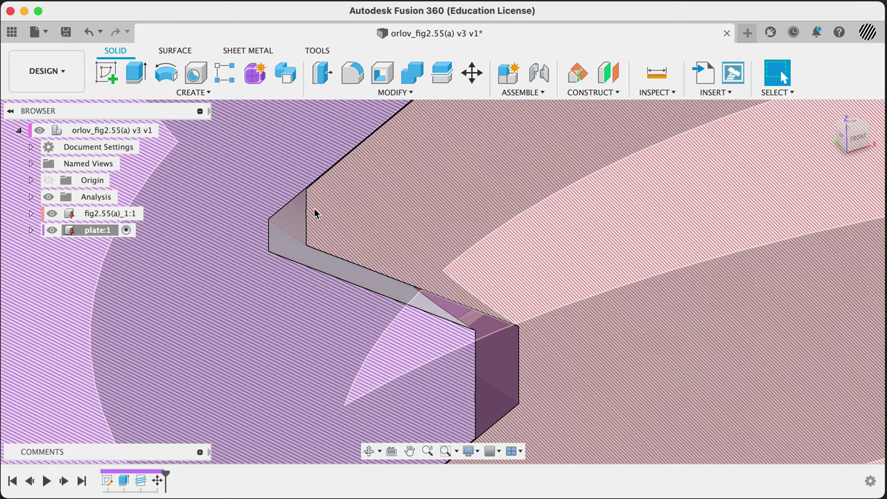
{"action": "scroll", "coordinate": [371, 272], "scroll_direction": "down", "scroll_amount": 5}
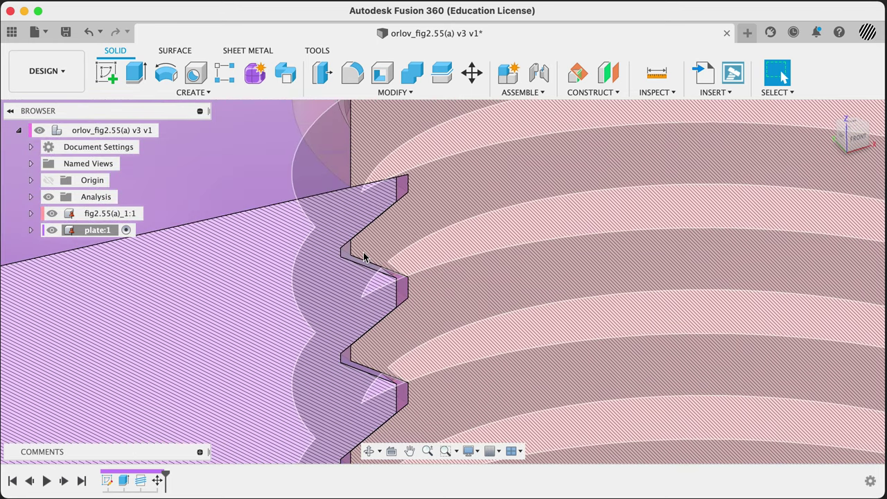
{"action": "scroll", "coordinate": [366, 251], "scroll_direction": "down", "scroll_amount": 8}
{"action": "scroll", "coordinate": [766, 263], "scroll_direction": "down", "scroll_amount": 3}
{"action": "middle_click_drag", "start_coordinate": [774, 263], "coordinate": [706, 239]}
Turn off the section analysis in the home view and activate the top-level assembly
{"action": "left_click", "coordinate": [828, 110]}
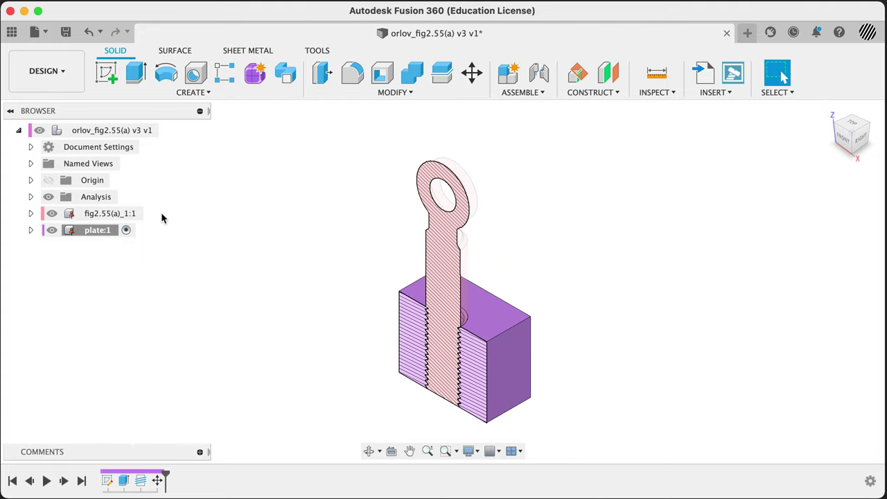
{"action": "left_click", "coordinate": [48, 180]}
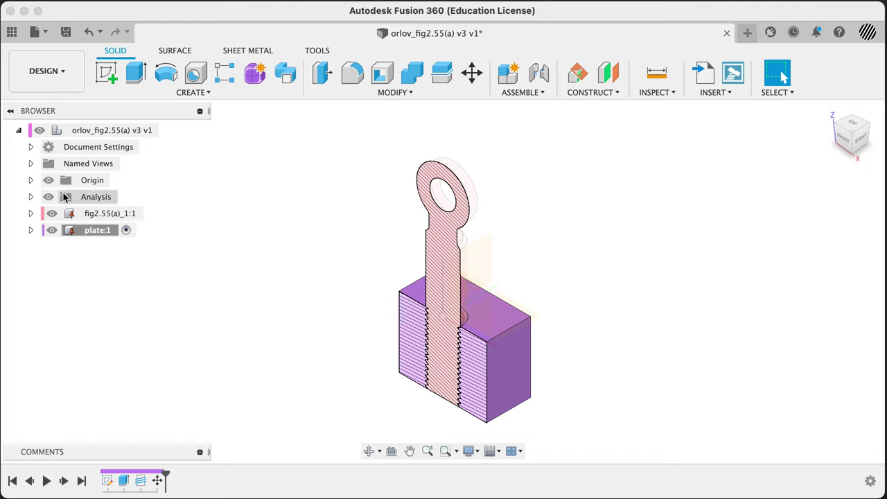
{"action": "left_click", "coordinate": [48, 180]}
{"action": "left_click", "coordinate": [47, 196]}
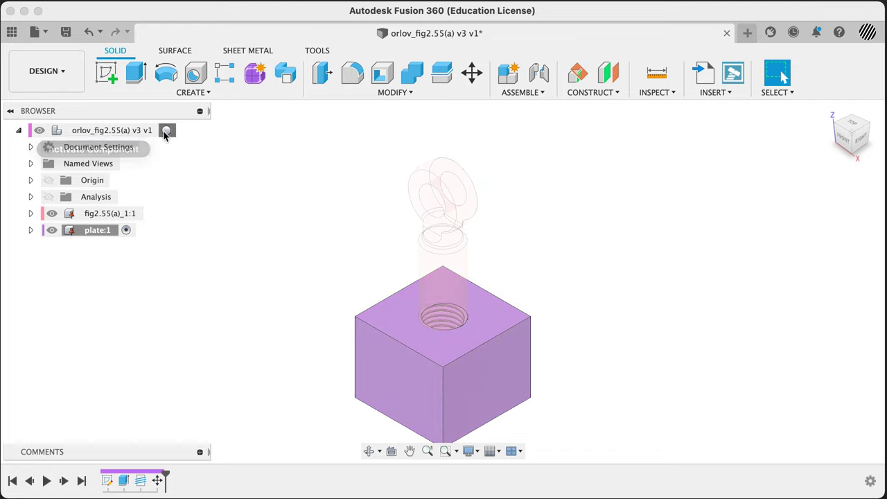
{"action": "left_click", "coordinate": [166, 132]}
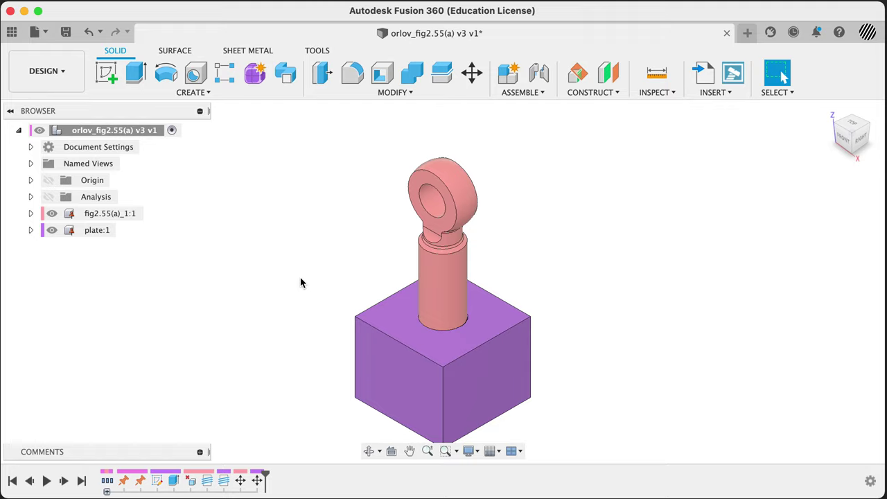
Save the design with the version description "simSet"
{"action": "key", "text": "super+s"}
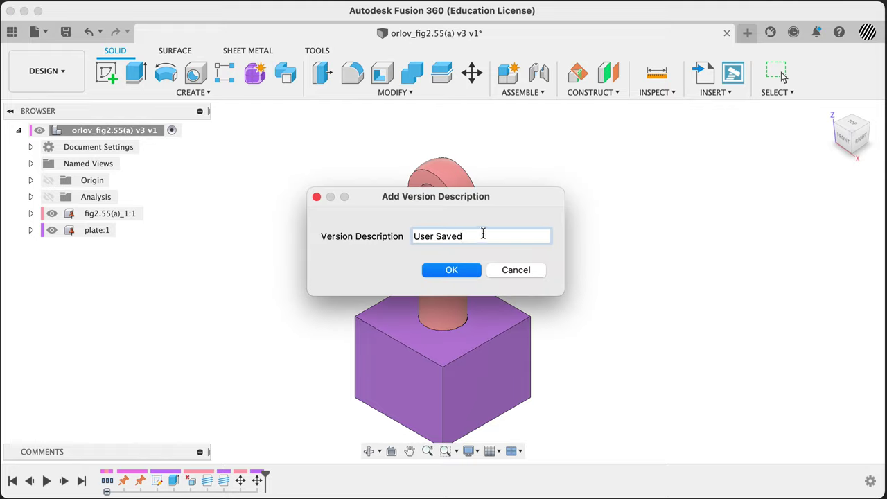
{"action": "left_click_drag", "start_coordinate": [483, 234], "coordinate": [349, 232]}
{"action": "type", "text": "si"}
{"action": "key", "text": "Return"}
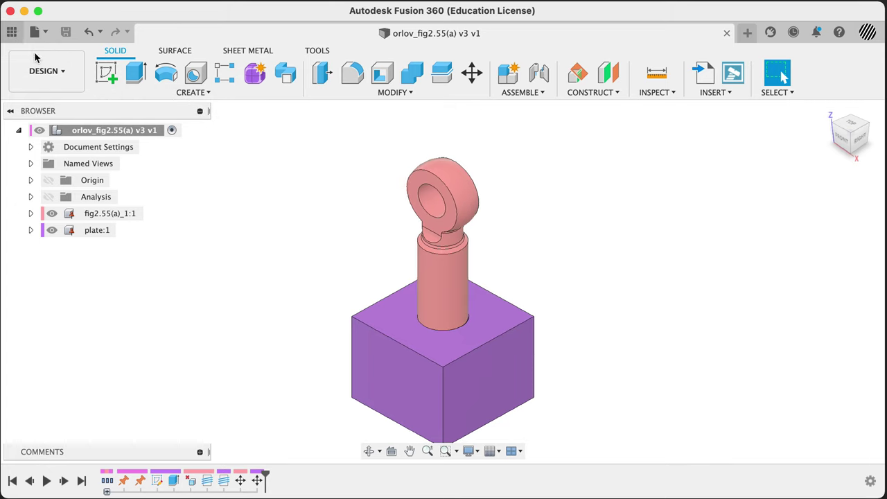
Review the saved design's version history in the _demoUploads folder
{"action": "left_click", "coordinate": [12, 32]}
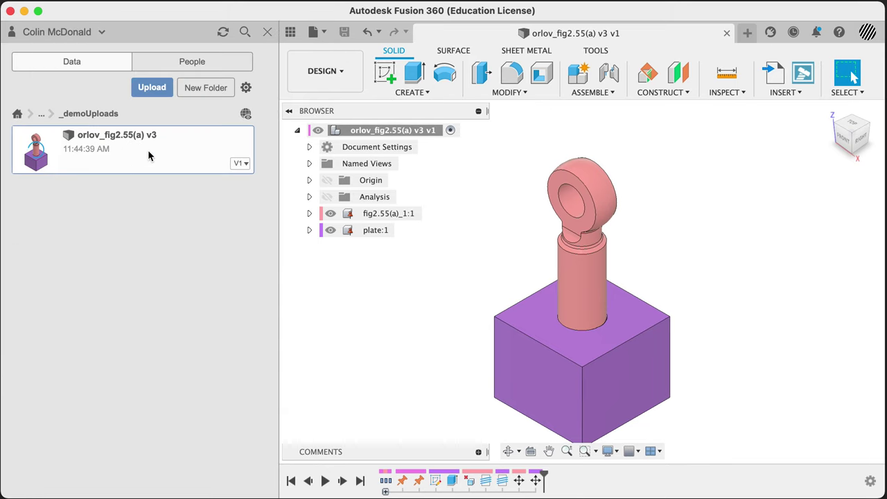
{"action": "left_click", "coordinate": [239, 165]}
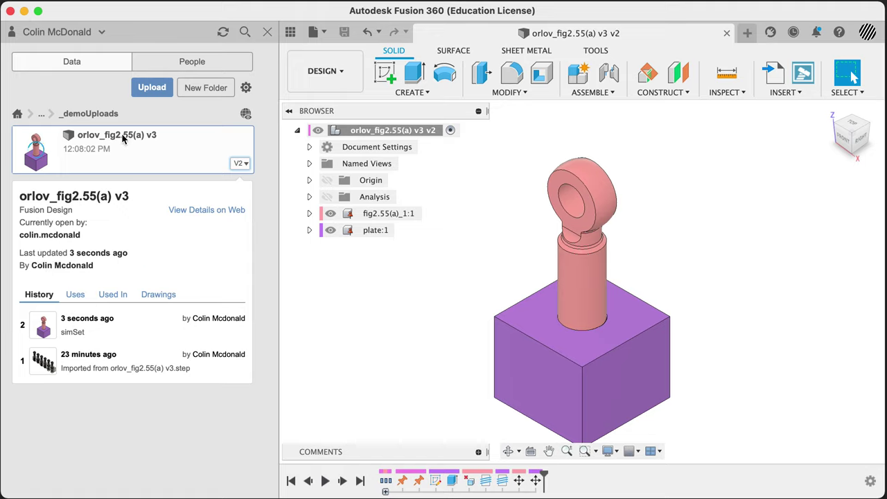
{"action": "mouse_move", "coordinate": [219, 337]}
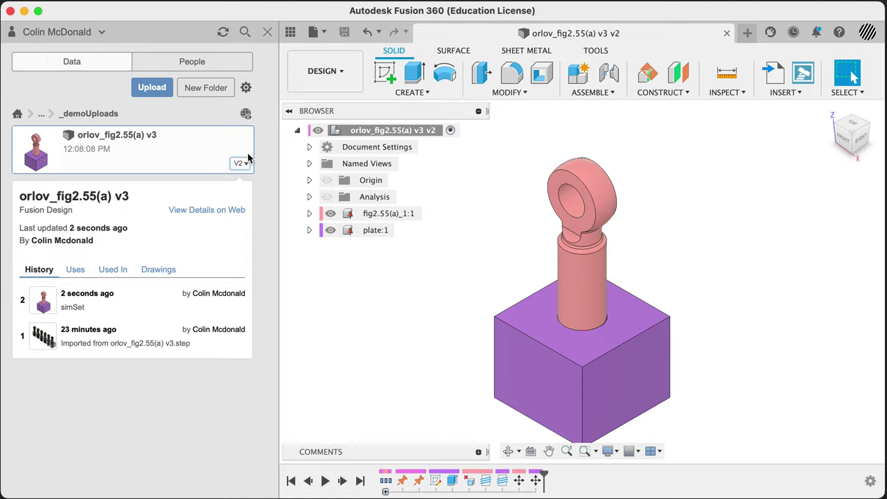
{"action": "left_click", "coordinate": [290, 32]}
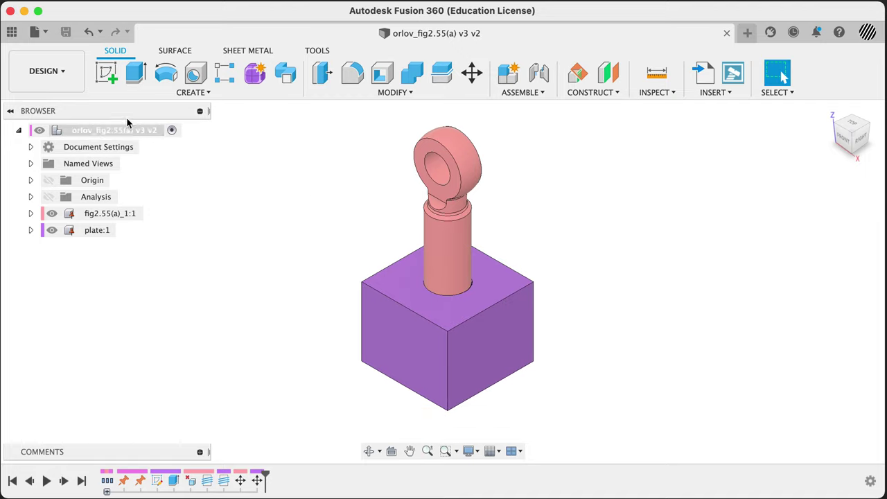
Switch to the Simulation workspace
{"action": "left_click", "coordinate": [47, 71]}
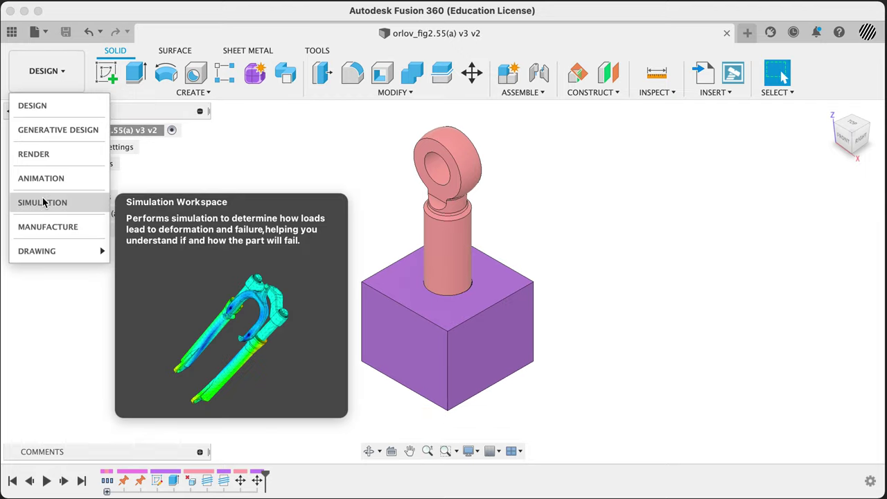
{"action": "left_click", "coordinate": [43, 202]}
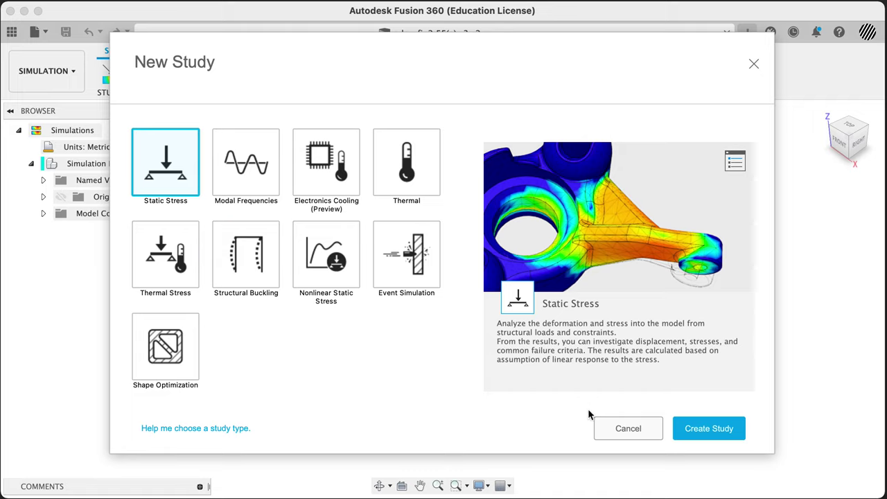
Look through the descriptions of the available simulation study types, from Modal Frequencies to Shape Optimization
{"action": "left_click", "coordinate": [263, 177]}
{"action": "left_click", "coordinate": [327, 179]}
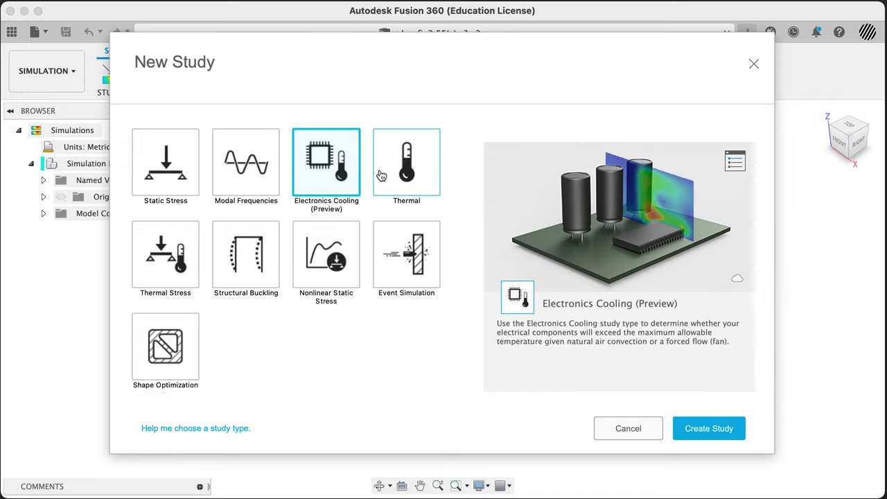
{"action": "left_click", "coordinate": [384, 175]}
{"action": "left_click", "coordinate": [185, 268]}
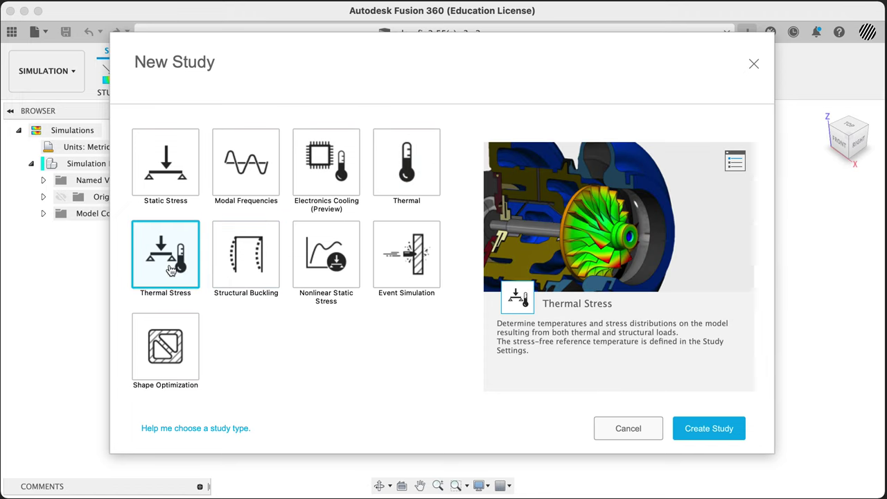
{"action": "left_click", "coordinate": [231, 261]}
{"action": "left_click", "coordinate": [334, 261]}
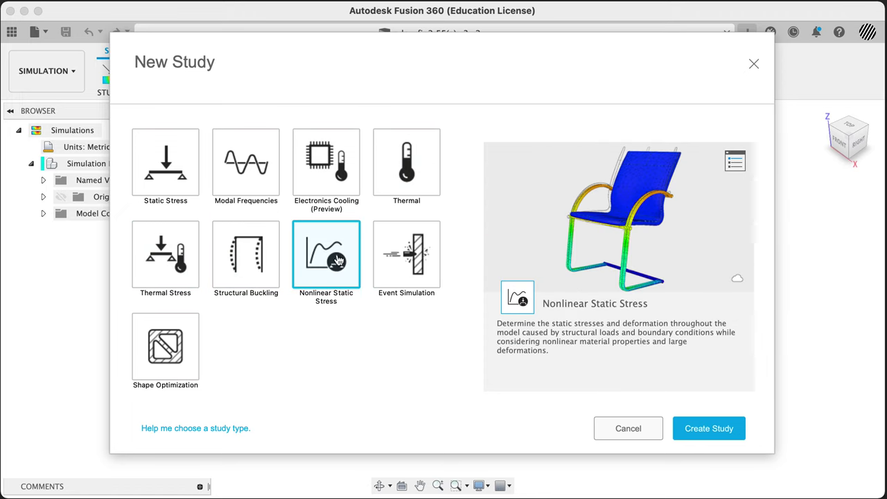
{"action": "left_click", "coordinate": [394, 258]}
{"action": "left_click", "coordinate": [166, 351]}
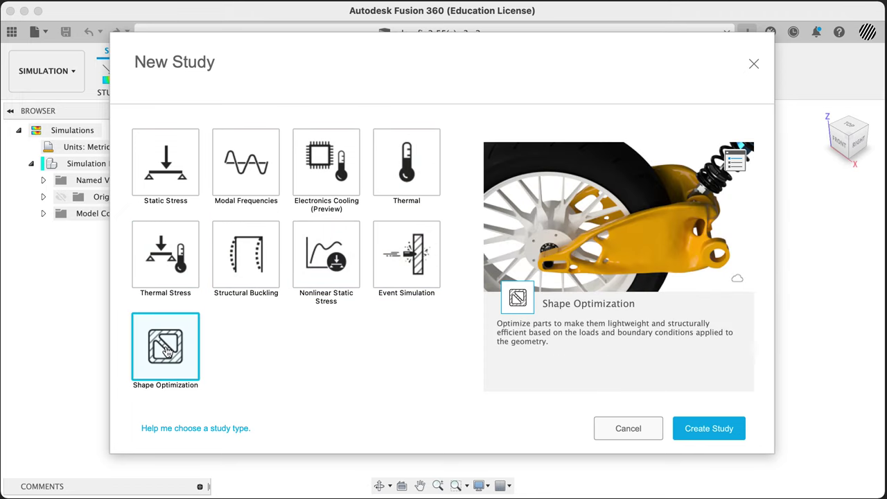
Create a Static Stress study for the eye bolt and plate assembly
{"action": "left_click", "coordinate": [173, 177]}
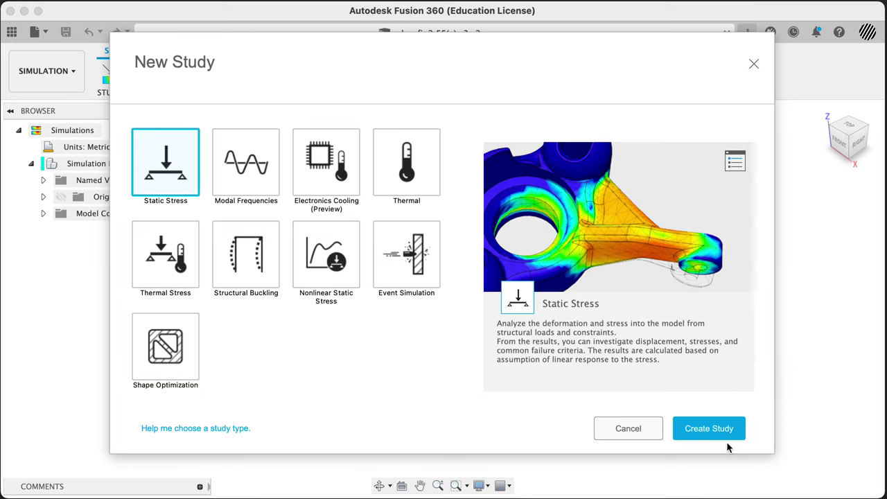
{"action": "left_click", "coordinate": [709, 428]}
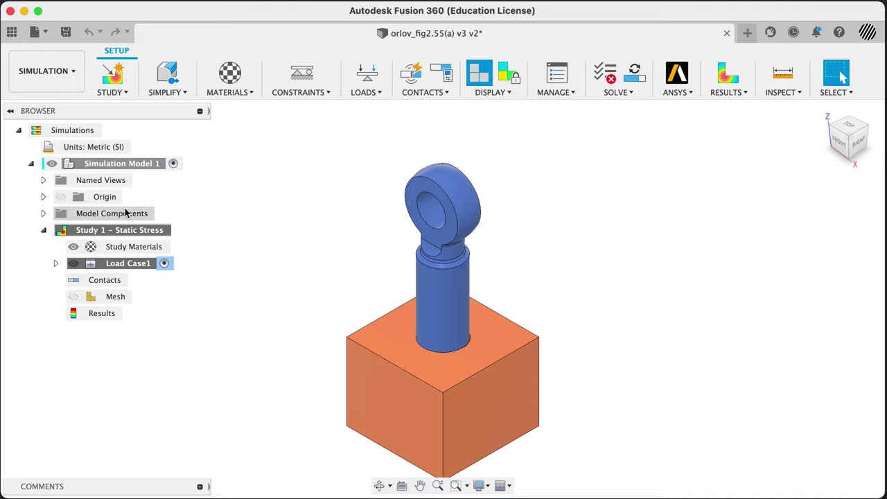
{"action": "left_click", "coordinate": [431, 296]}
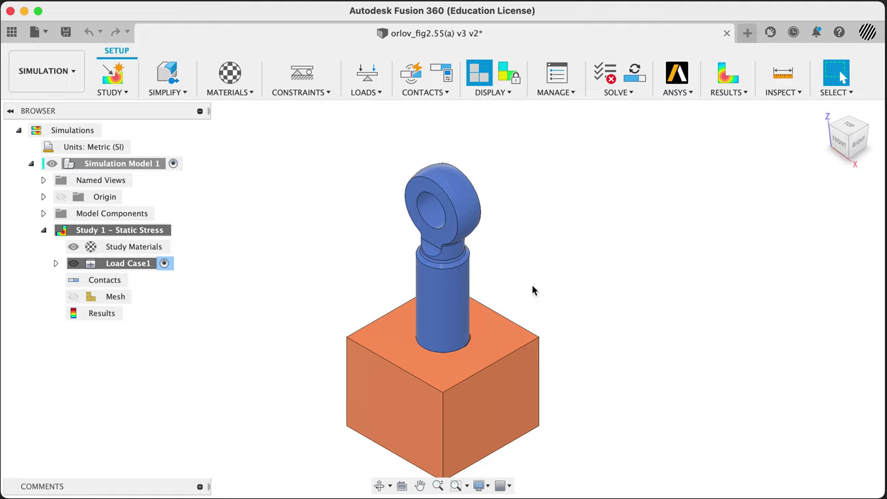
{"action": "scroll", "coordinate": [287, 353], "scroll_direction": "down", "scroll_amount": 2}
{"action": "middle_click_drag", "start_coordinate": [291, 351], "coordinate": [307, 311]}
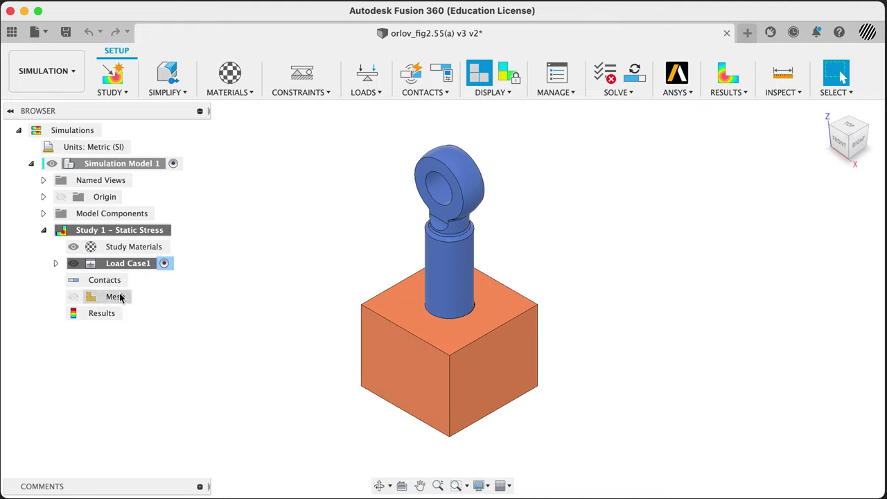
Assign Steel AISI 1050 as the study material for both components, fig2.55(a)_1:1 and plate:1
{"action": "left_click", "coordinate": [166, 250]}
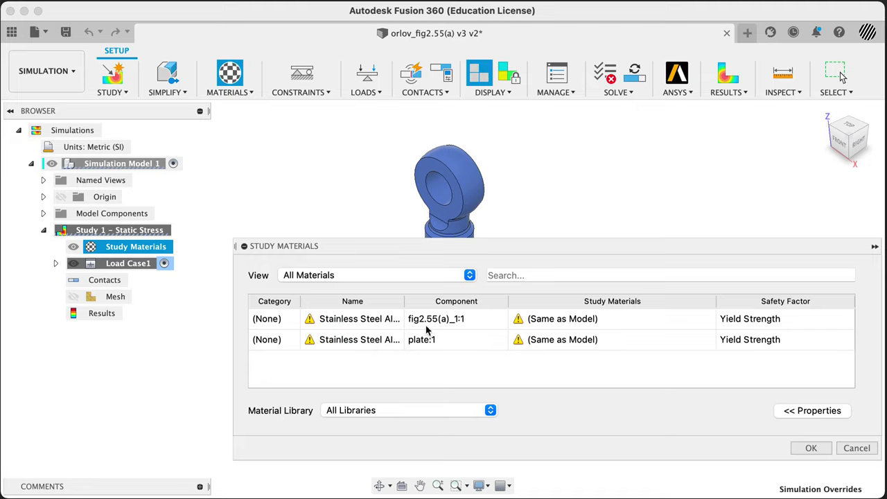
{"action": "left_click_drag", "start_coordinate": [407, 301], "coordinate": [432, 368]}
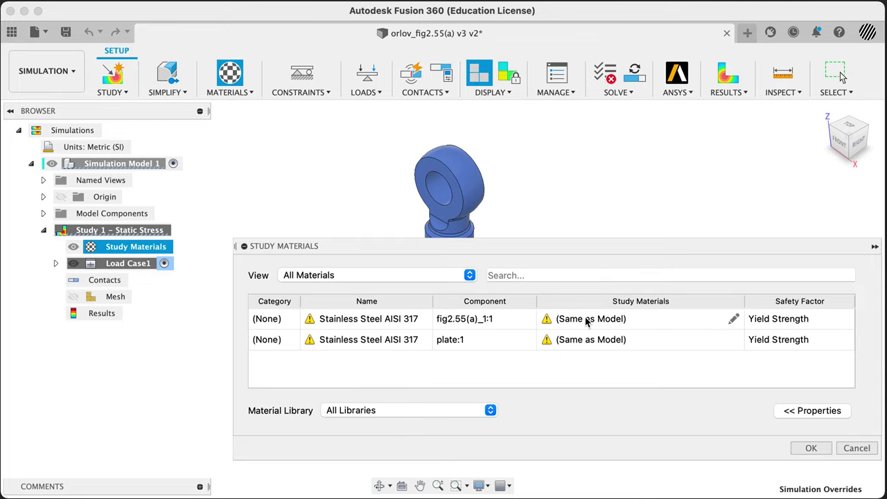
{"action": "left_click", "coordinate": [670, 324]}
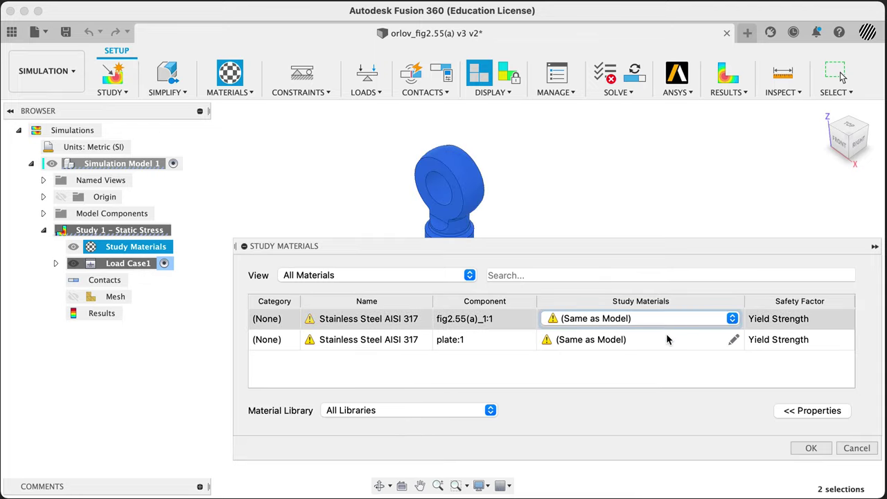
{"action": "left_click", "coordinate": [665, 339], "text": "shift"}
{"action": "left_click", "coordinate": [732, 340]}
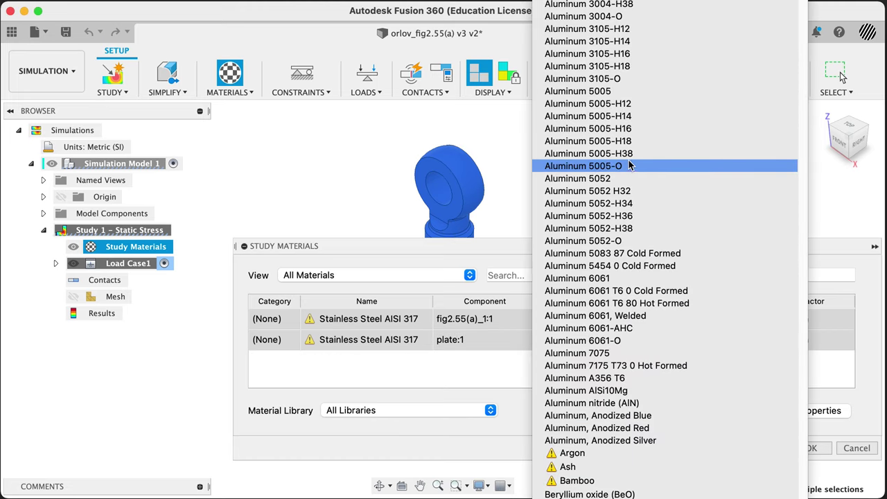
{"action": "scroll", "coordinate": [630, 163], "scroll_direction": "down", "scroll_amount": 10}
{"action": "scroll", "coordinate": [630, 159], "scroll_direction": "down", "scroll_amount": 15}
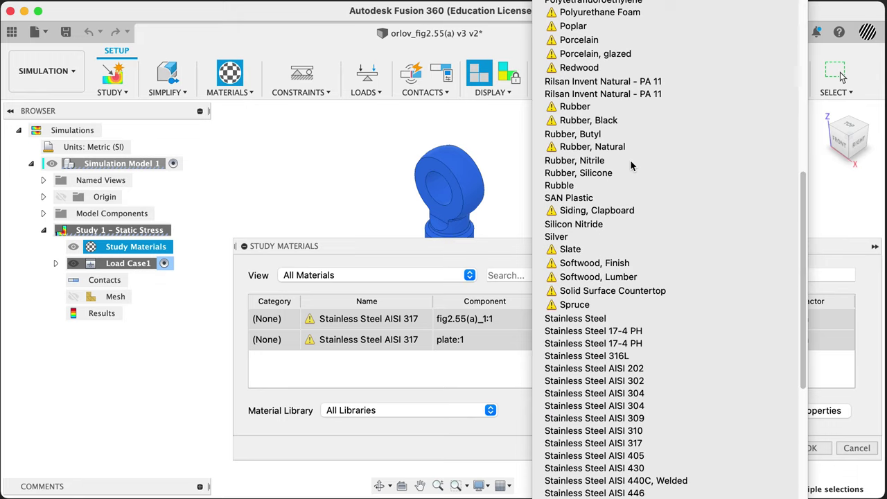
{"action": "scroll", "coordinate": [632, 165], "scroll_direction": "down", "scroll_amount": 3}
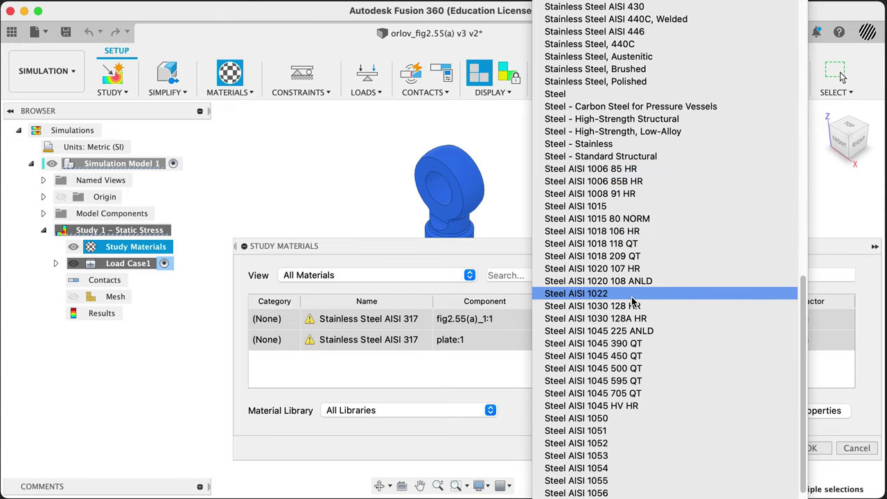
{"action": "left_click", "coordinate": [618, 416]}
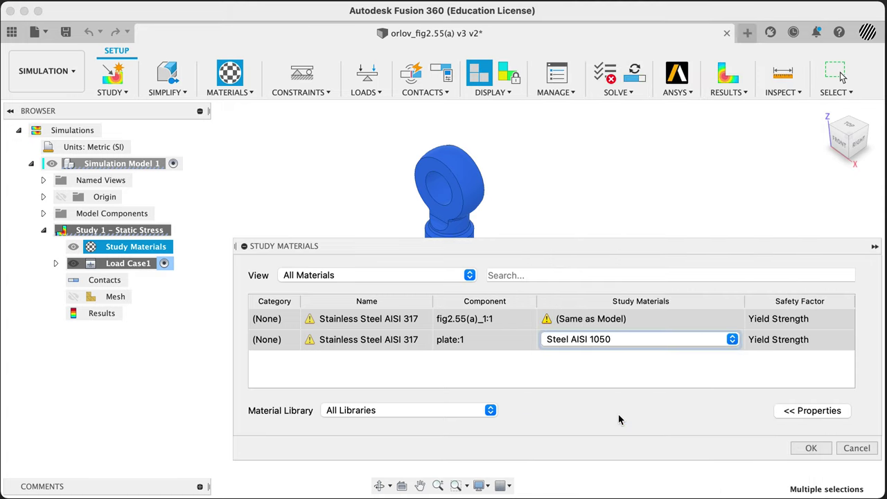
{"action": "left_click", "coordinate": [649, 318]}
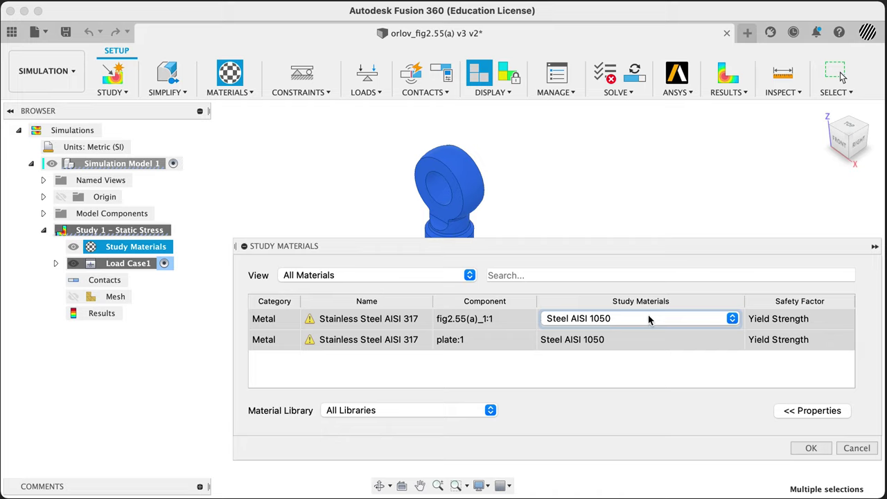
{"action": "left_click", "coordinate": [553, 381]}
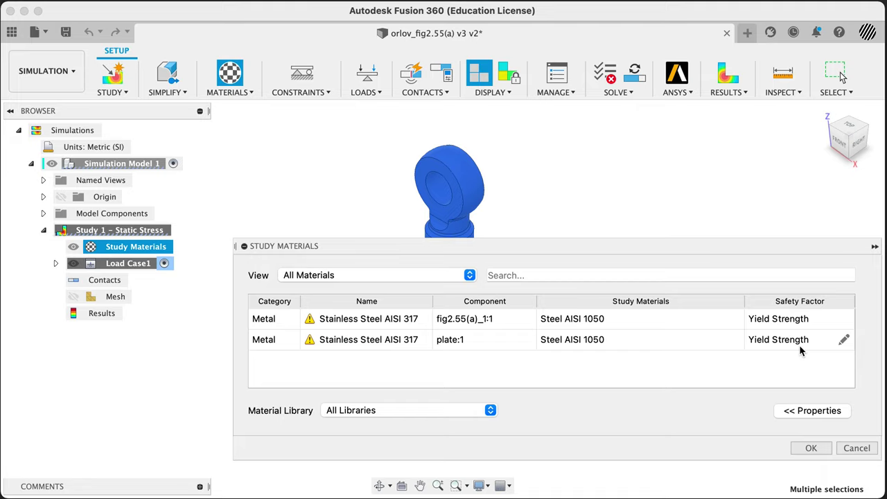
Keep Yield Strength as the safety factor basis for fig2.55(a)_1:1 and accept the study materials
{"action": "left_click", "coordinate": [845, 320]}
{"action": "left_click", "coordinate": [843, 319]}
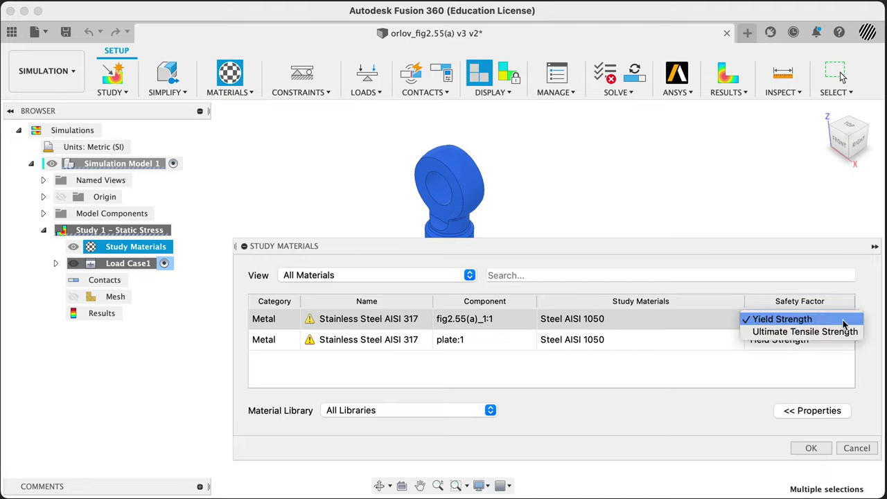
{"action": "left_click", "coordinate": [788, 321]}
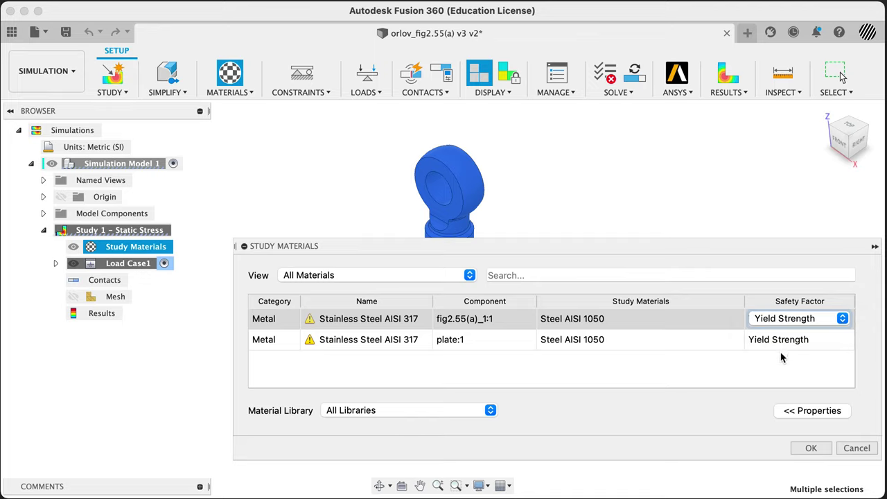
{"action": "left_click", "coordinate": [741, 372]}
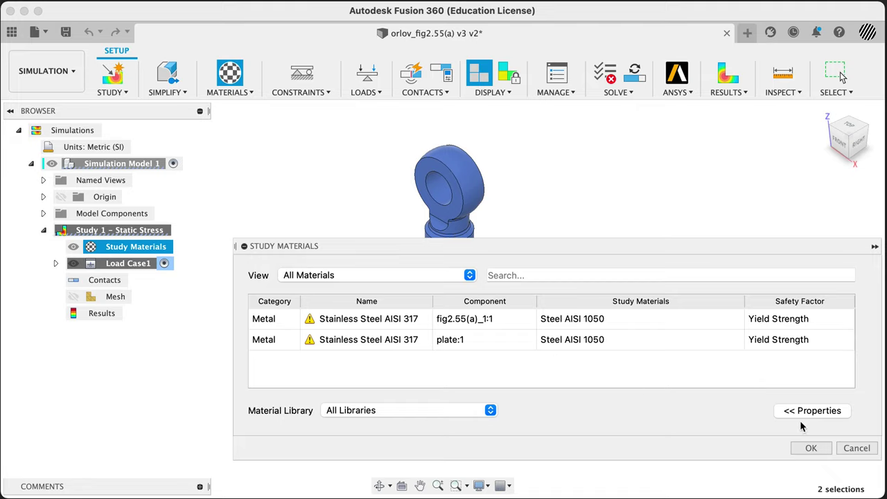
{"action": "left_click", "coordinate": [811, 449]}
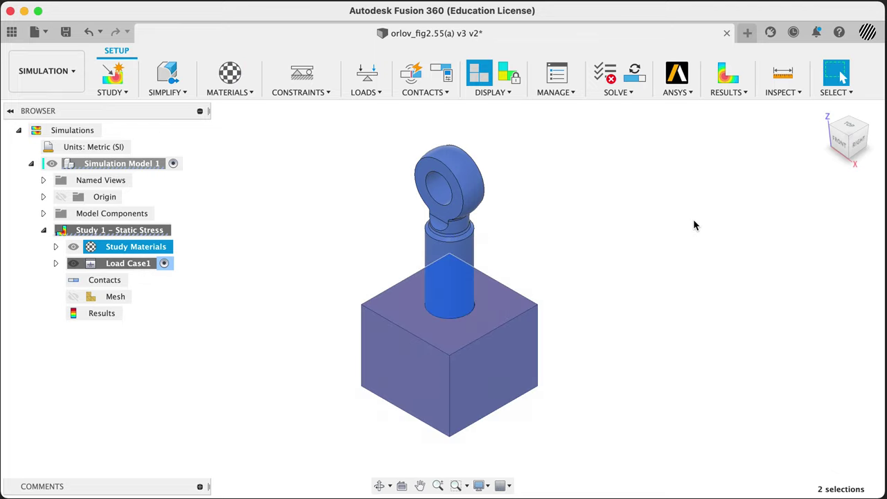
{"action": "left_click", "coordinate": [693, 229]}
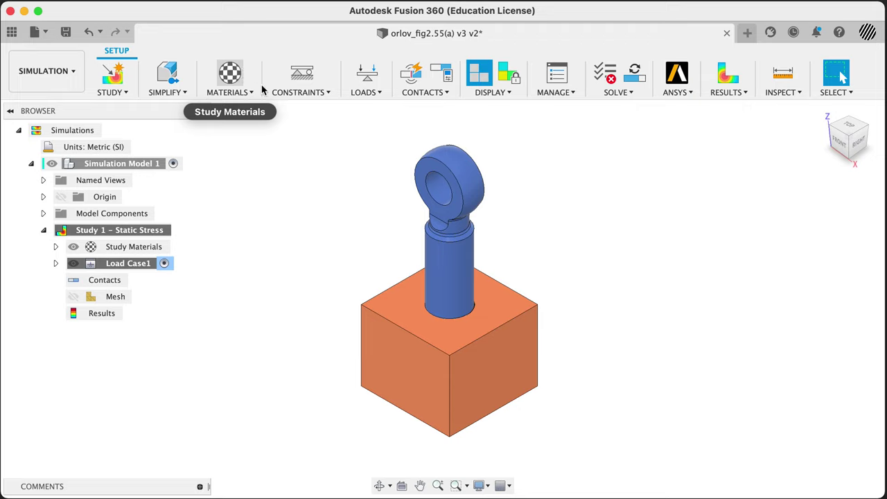
Apply a Fixed structural constraint in Ux, Uy and Uz to the bottom edge of the plate's right face
{"action": "left_click", "coordinate": [303, 82]}
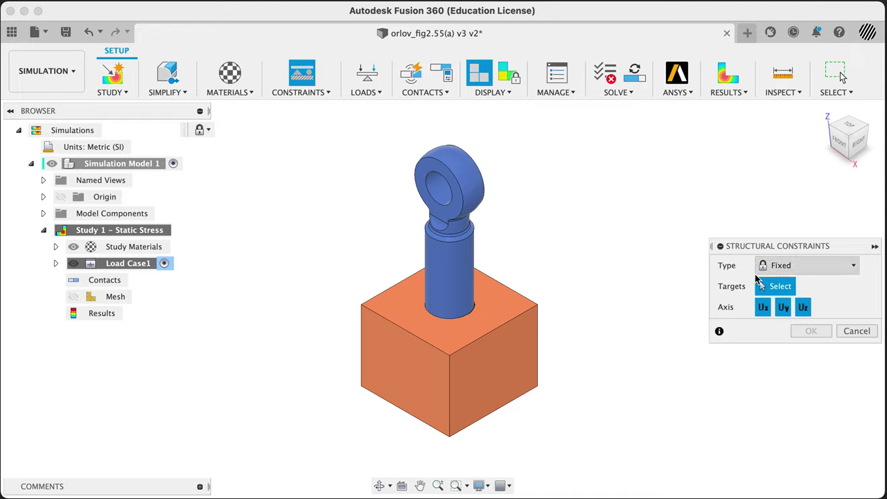
{"action": "left_click", "coordinate": [484, 427]}
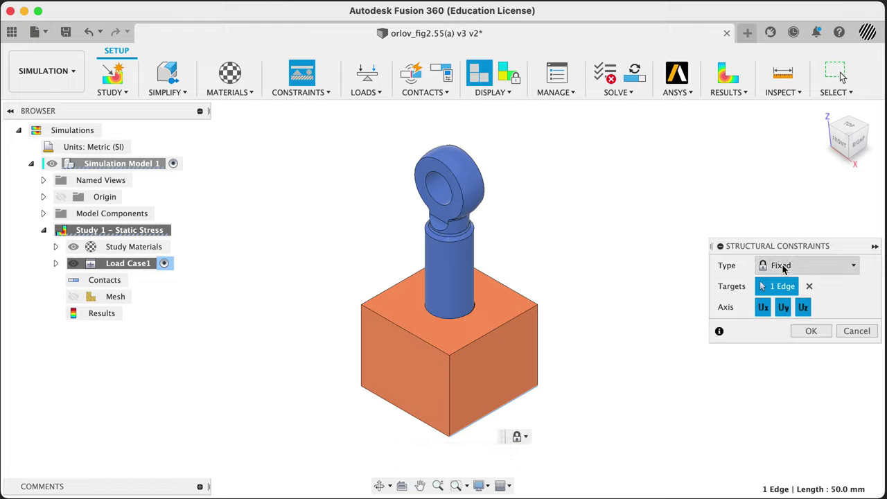
{"action": "left_click", "coordinate": [810, 331]}
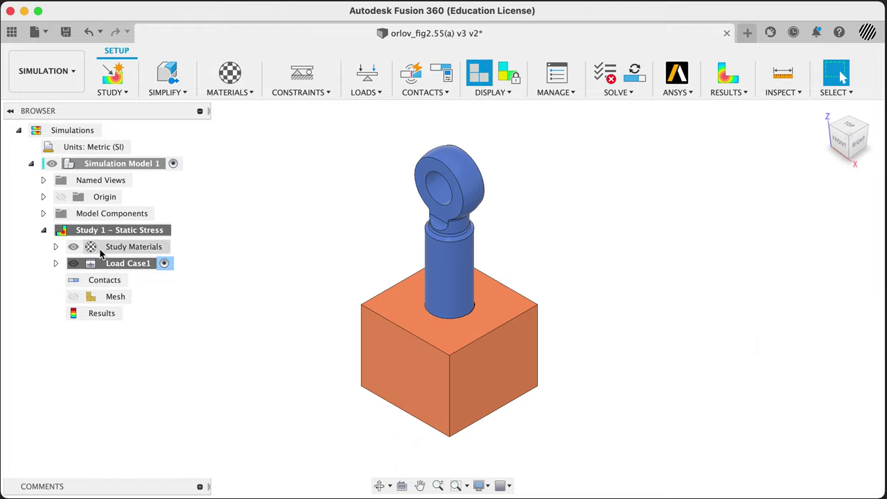
Inspect the fixed constraint listed under the constraints of Load Case1
{"action": "left_click", "coordinate": [55, 263]}
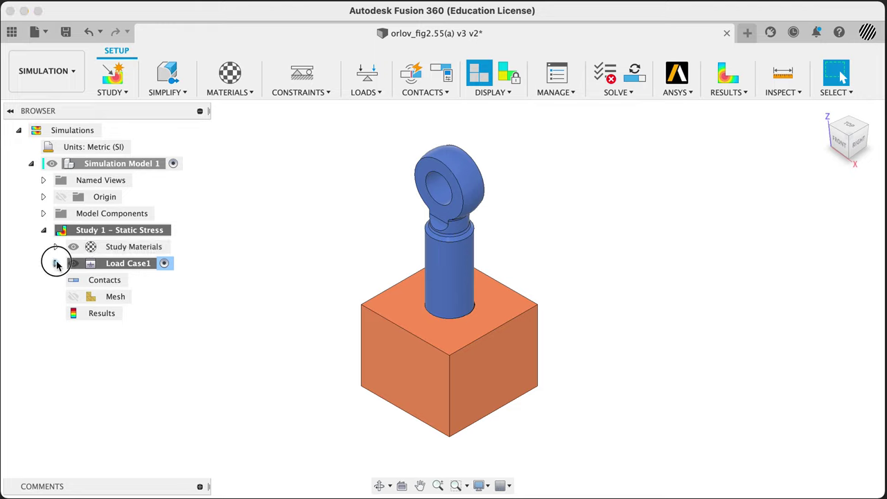
{"action": "left_click", "coordinate": [68, 297]}
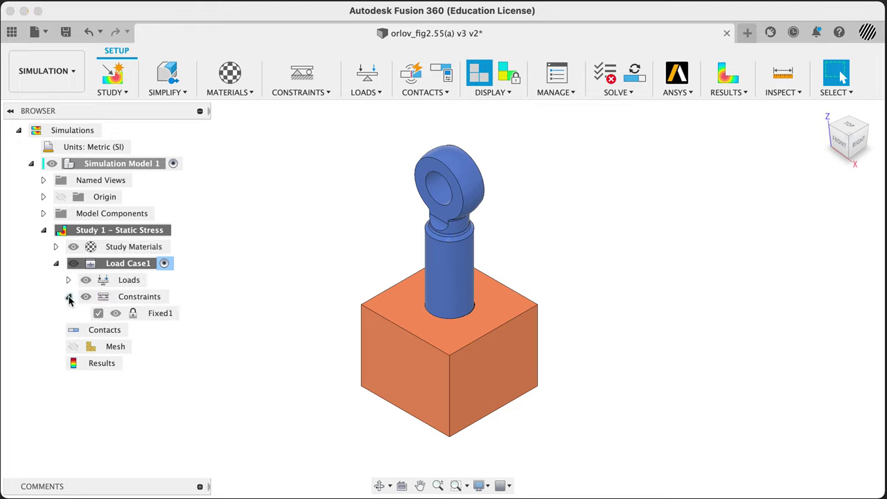
{"action": "left_click", "coordinate": [155, 314]}
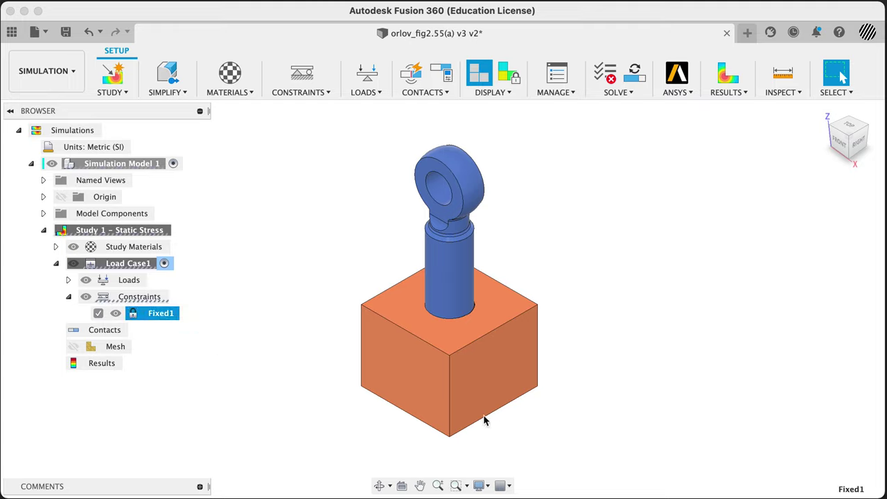
{"action": "left_click", "coordinate": [271, 366]}
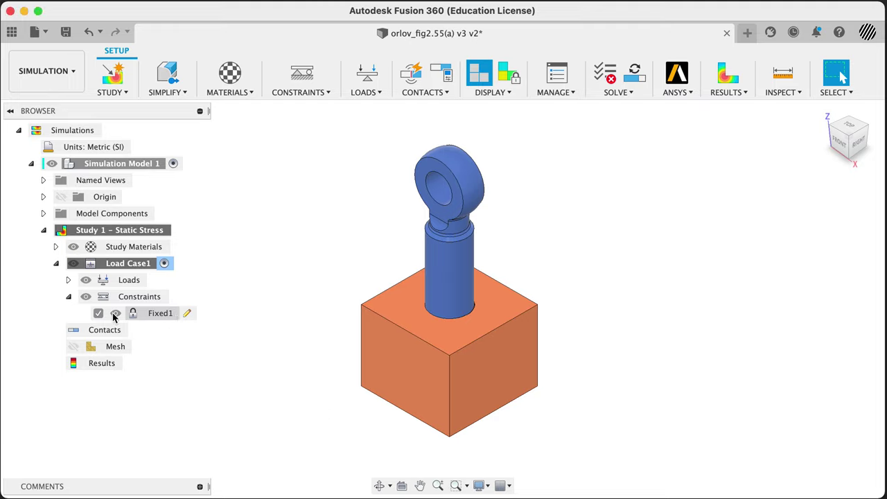
Apply a Frictionless structural constraint to the plate's right face
{"action": "left_click", "coordinate": [301, 73]}
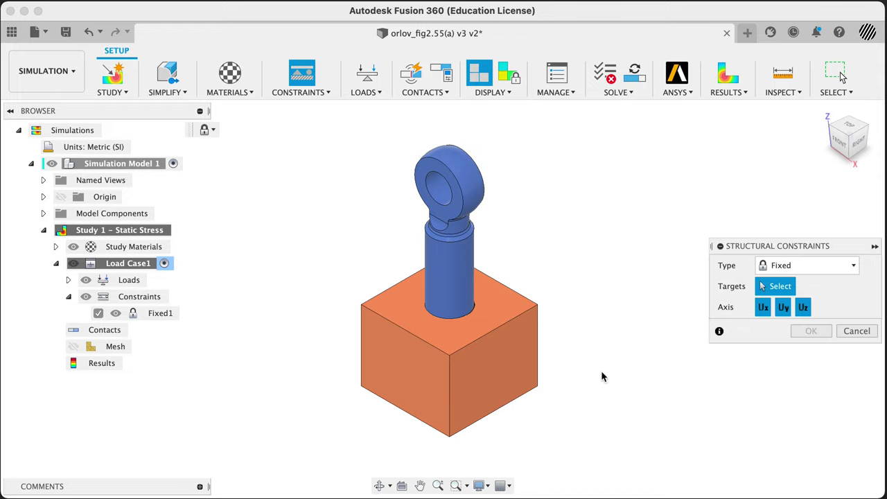
{"action": "left_click", "coordinate": [477, 371]}
{"action": "left_click", "coordinate": [812, 267]}
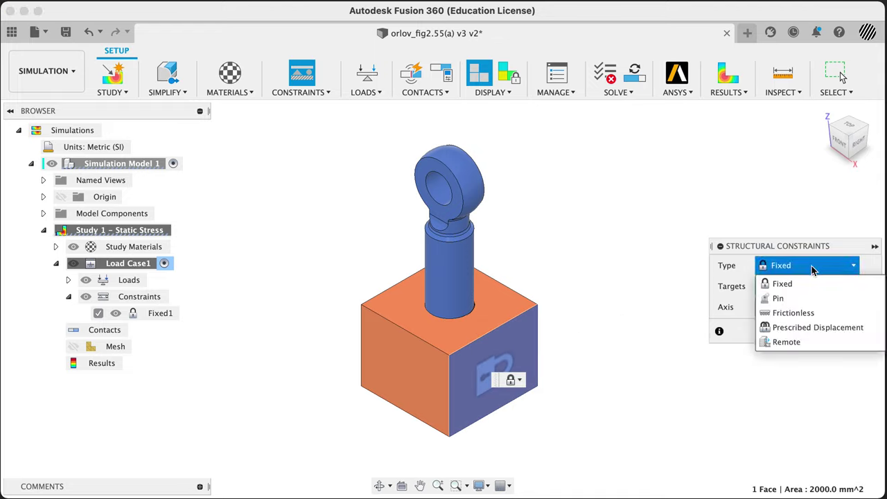
{"action": "left_click", "coordinate": [793, 312]}
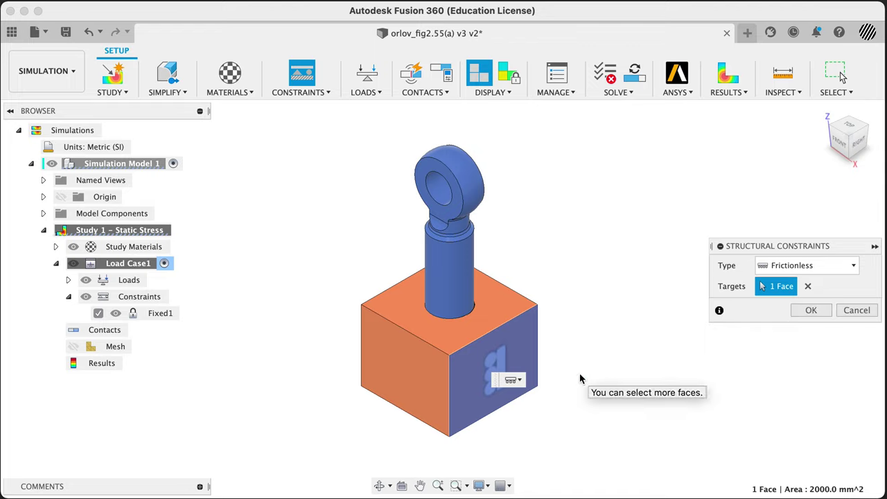
{"action": "middle_click_drag", "start_coordinate": [580, 376], "coordinate": [394, 295], "text": "shift"}
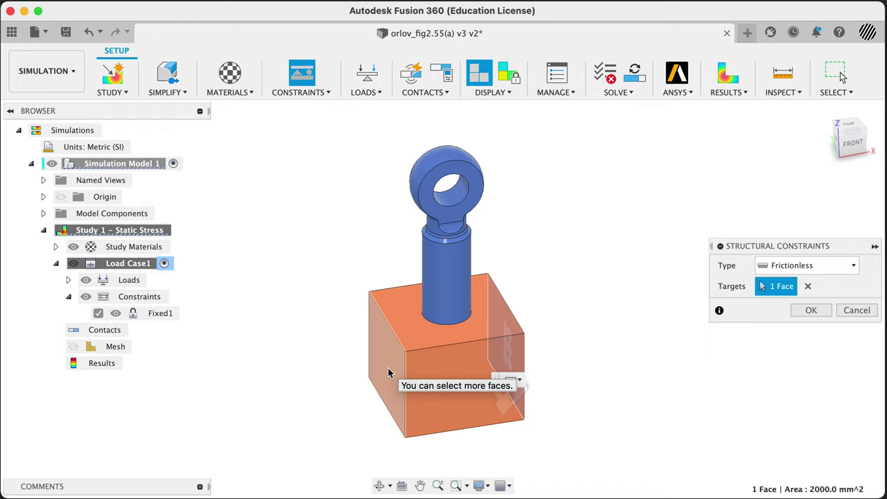
{"action": "middle_click_drag", "start_coordinate": [586, 363], "coordinate": [542, 357], "text": "shift"}
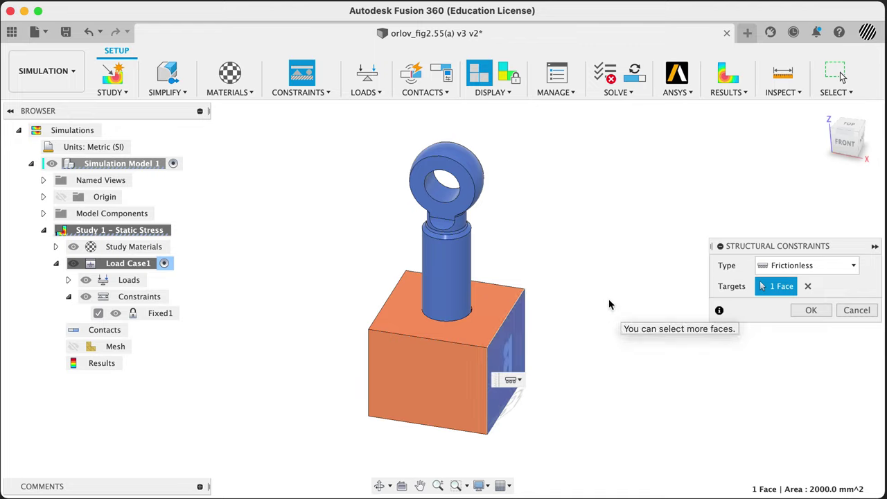
{"action": "left_click", "coordinate": [811, 309]}
{"action": "middle_click_drag", "start_coordinate": [600, 308], "coordinate": [585, 282], "text": "shift"}
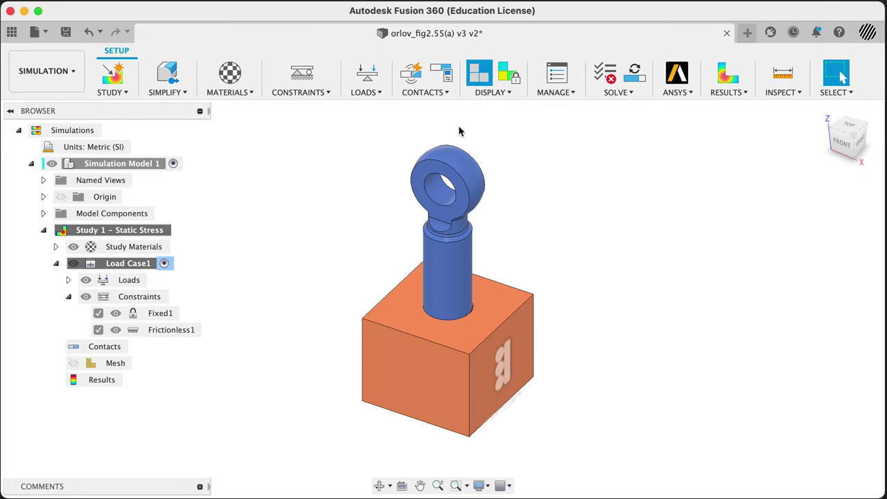
Review the study's average element size, advanced mesh and adaptive mesh refinement settings, and accept them
{"action": "left_click", "coordinate": [564, 93]}
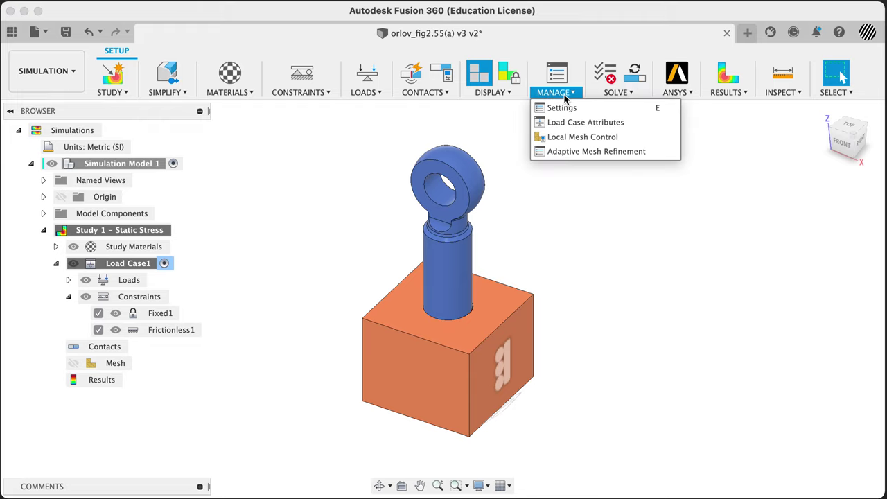
{"action": "left_click", "coordinate": [566, 109]}
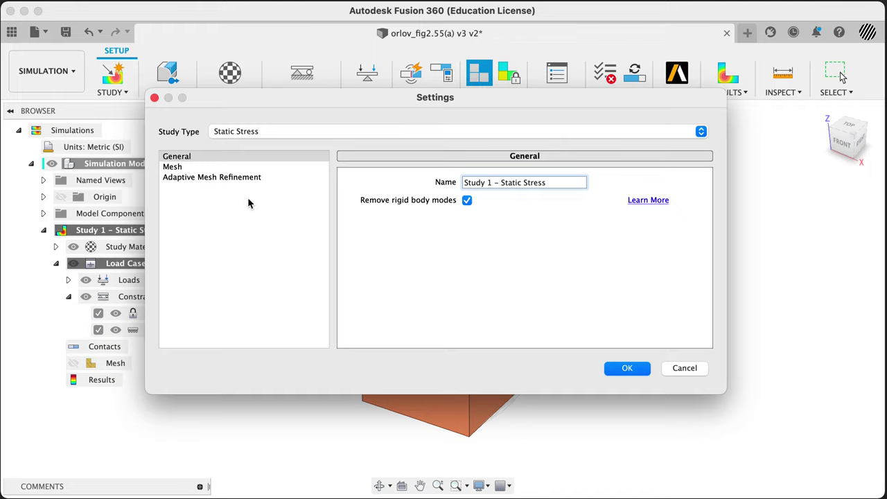
{"action": "left_click", "coordinate": [170, 167]}
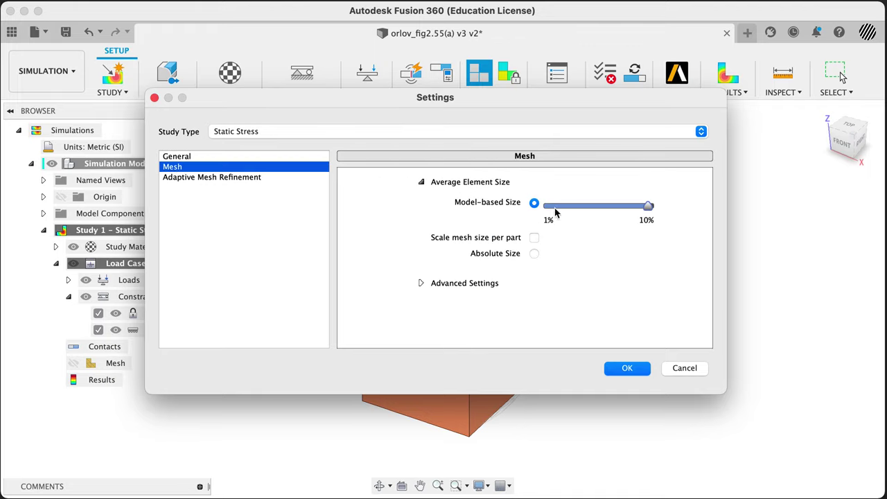
{"action": "left_click", "coordinate": [421, 283]}
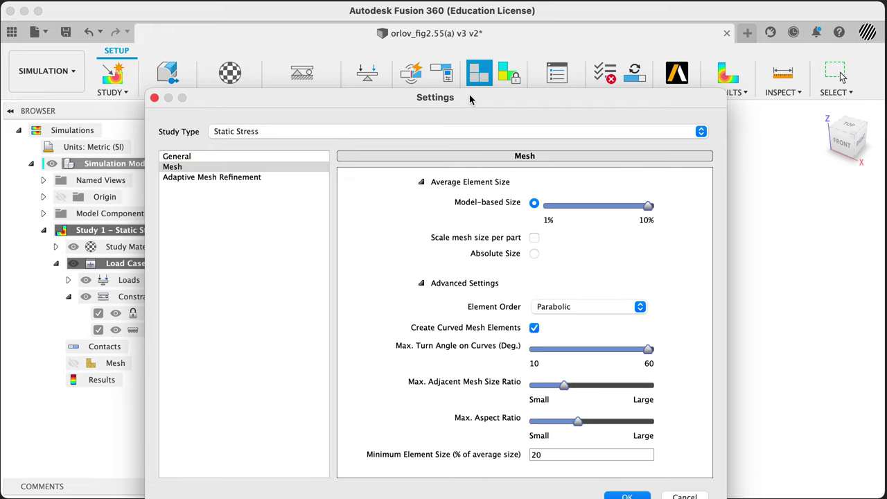
{"action": "left_click_drag", "start_coordinate": [472, 99], "coordinate": [481, 55]}
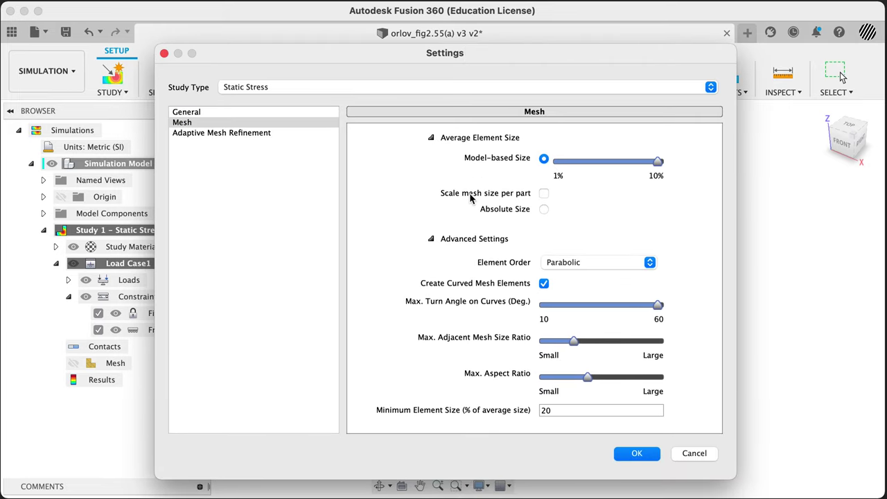
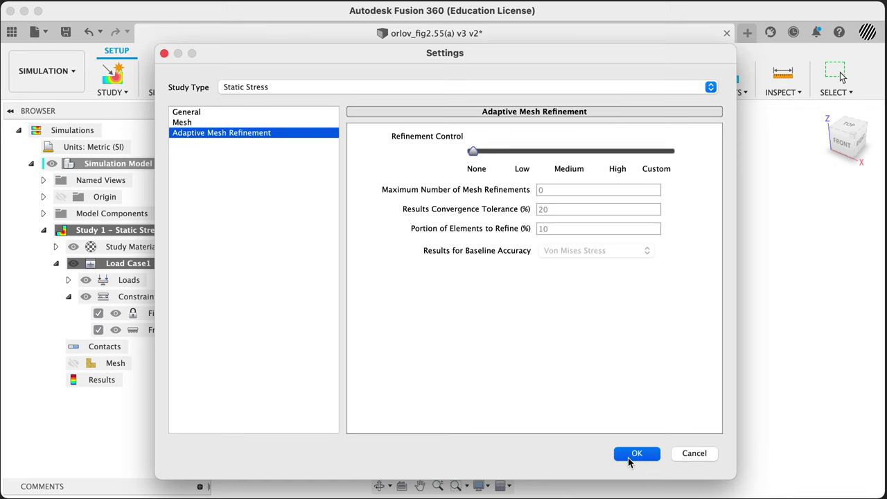
{"action": "left_click", "coordinate": [627, 455]}
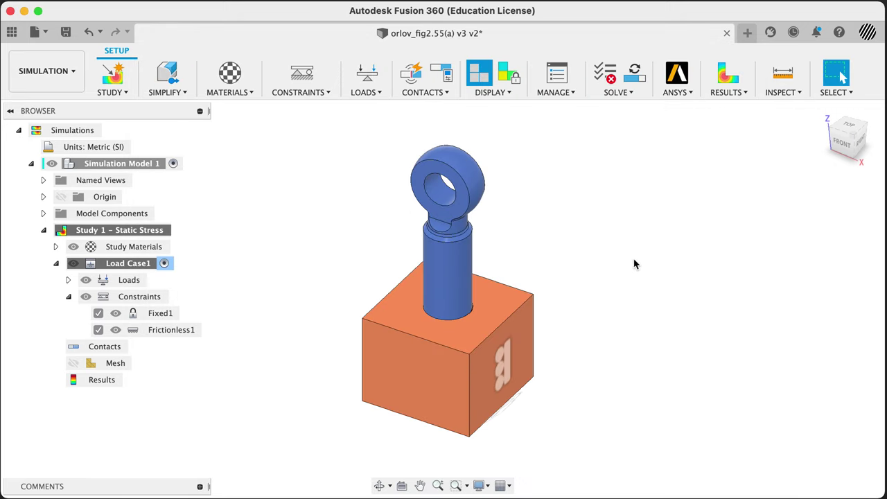
Run the pre-check on the study, read through the listed setup issues and dismiss the report
{"action": "left_click", "coordinate": [602, 80]}
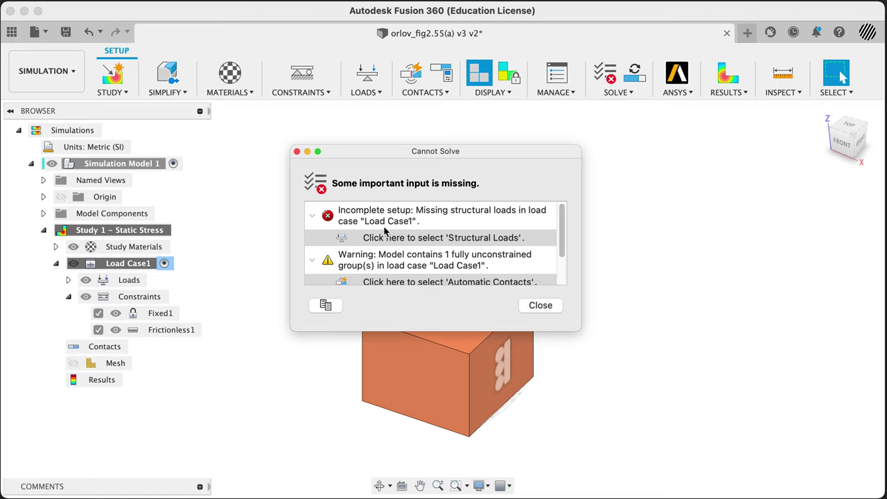
{"action": "scroll", "coordinate": [408, 264], "scroll_direction": "down", "scroll_amount": 3}
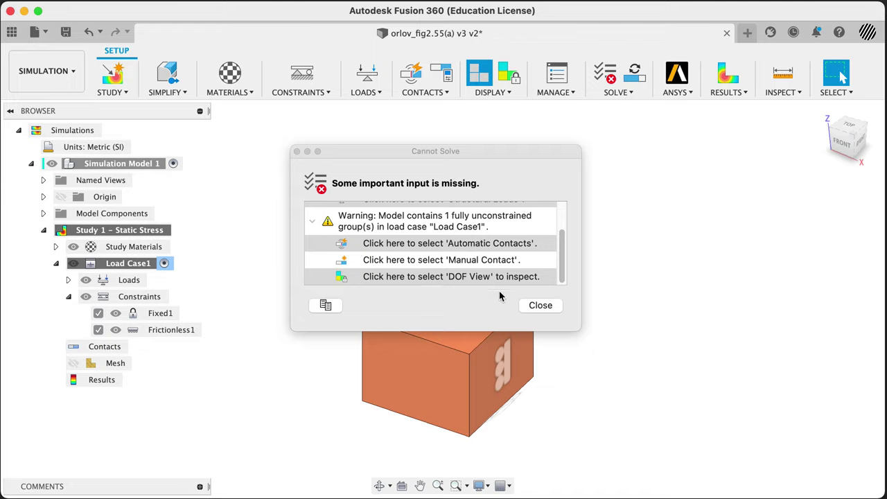
{"action": "left_click", "coordinate": [540, 305]}
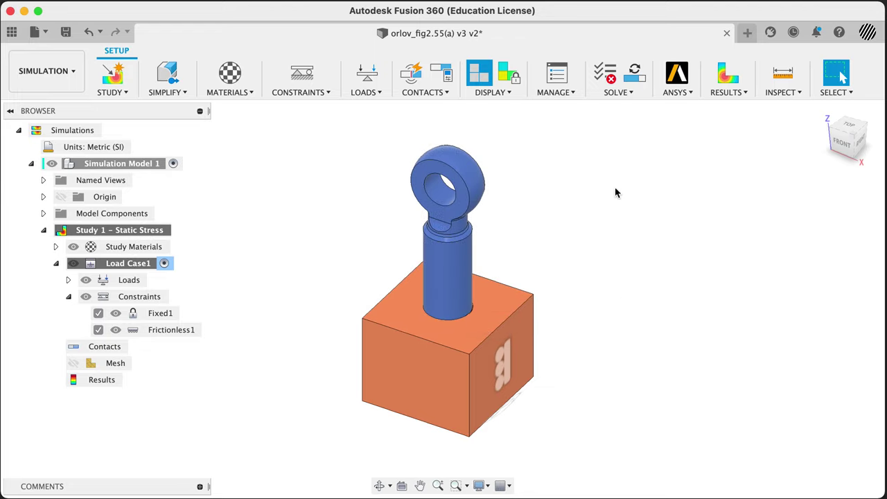
Start a structural load of type Force and hide plate:1 to expose the bolt's threaded shank
{"action": "left_click", "coordinate": [367, 72]}
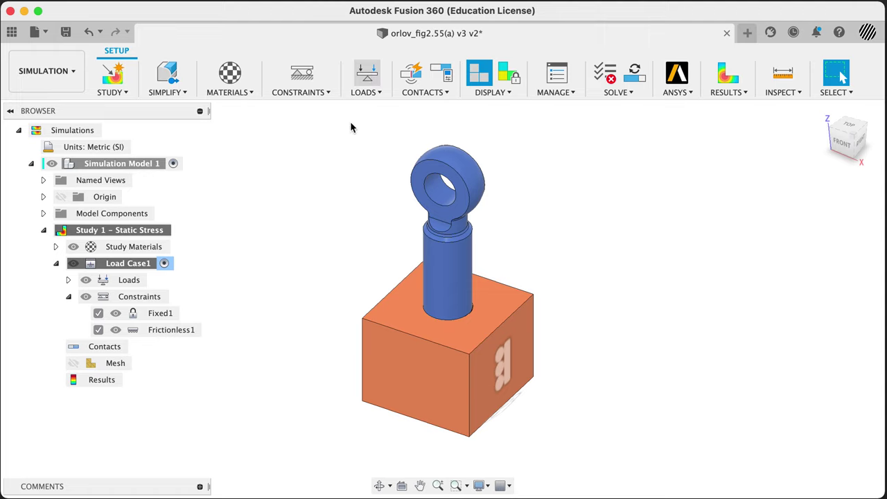
{"action": "scroll", "coordinate": [481, 317], "scroll_direction": "up", "scroll_amount": 5}
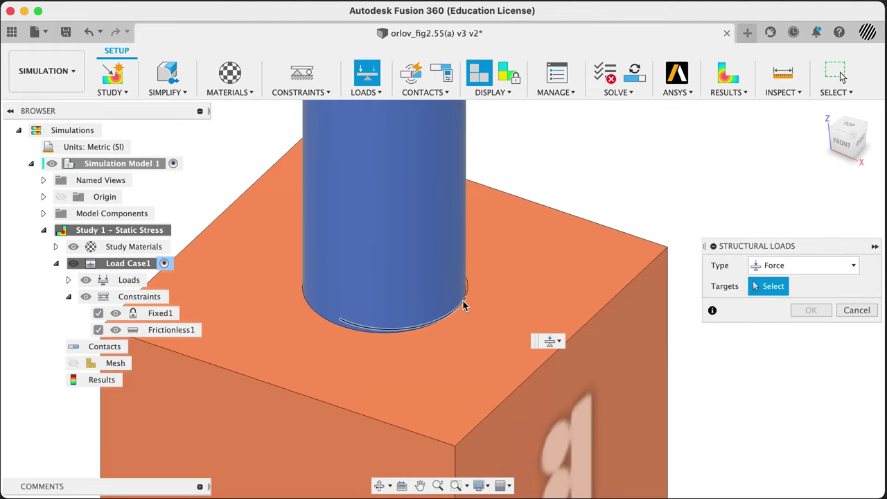
{"action": "scroll", "coordinate": [282, 366], "scroll_direction": "down", "scroll_amount": 6}
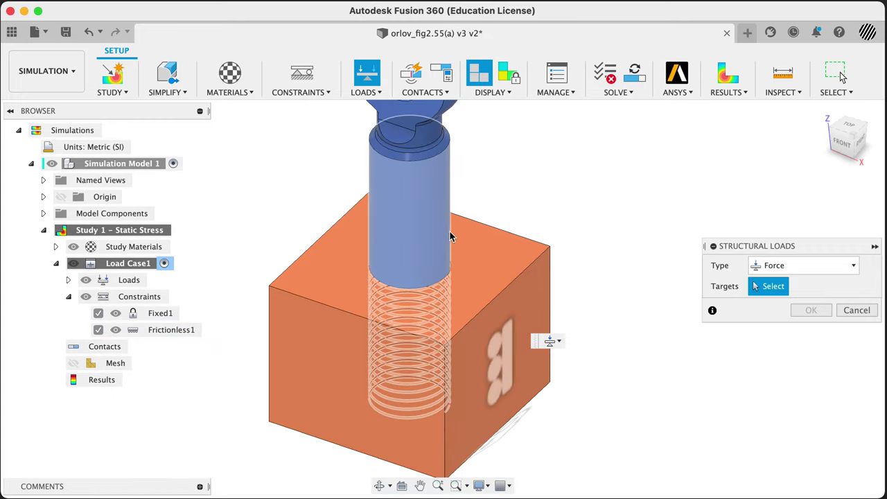
{"action": "middle_click_drag", "start_coordinate": [449, 231], "coordinate": [243, 192], "text": "shift"}
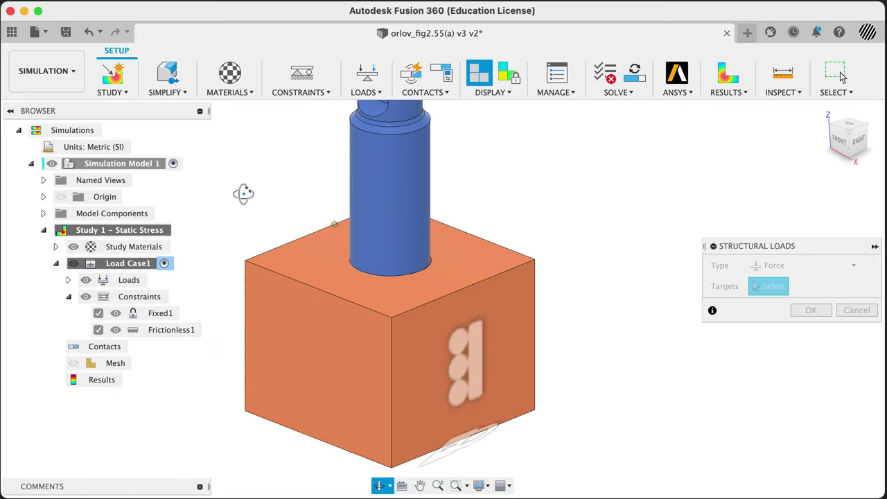
{"action": "left_click", "coordinate": [43, 214]}
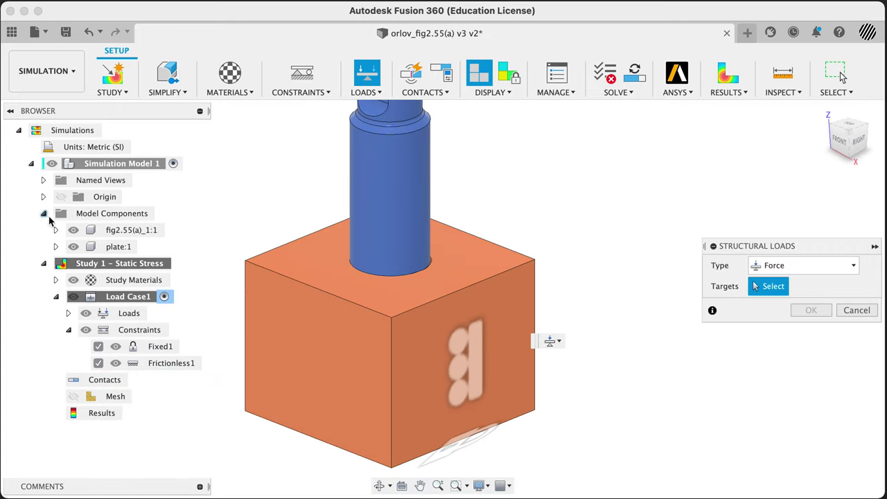
{"action": "left_click", "coordinate": [72, 246]}
{"action": "middle_click_drag", "start_coordinate": [544, 306], "coordinate": [515, 279], "text": "shift"}
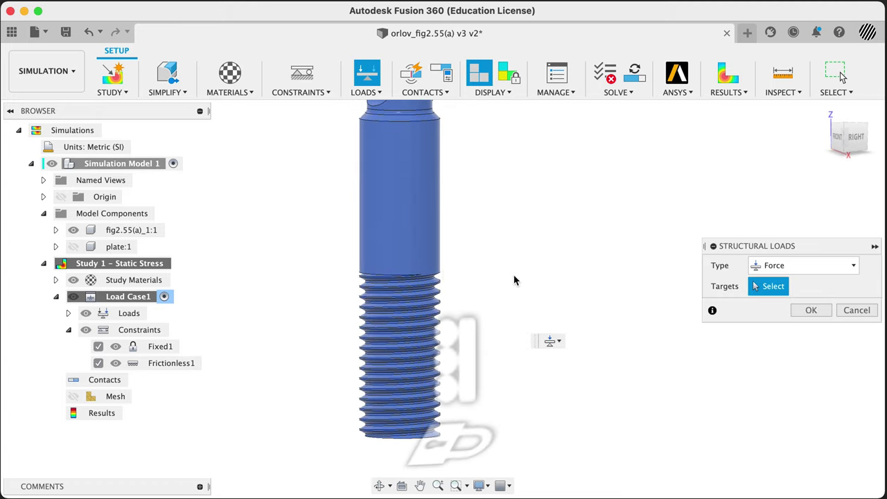
{"action": "scroll", "coordinate": [420, 279], "scroll_direction": "up", "scroll_amount": 5}
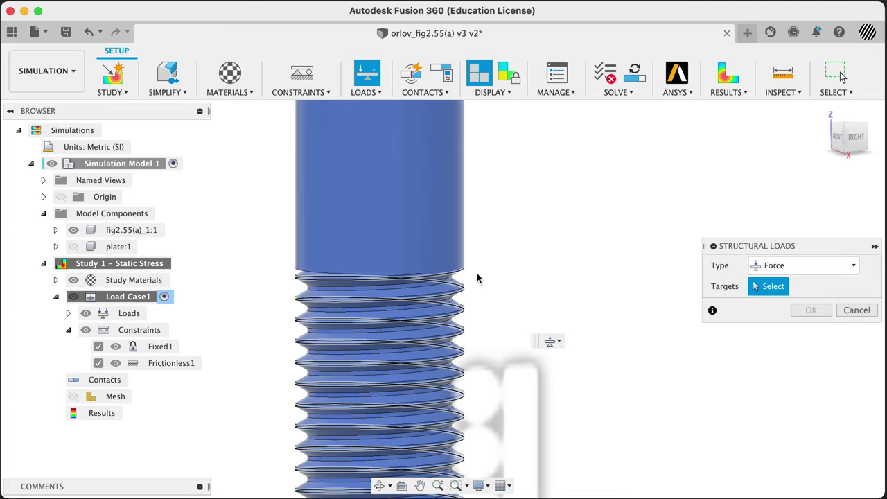
{"action": "scroll", "coordinate": [421, 277], "scroll_direction": "down", "scroll_amount": 6}
Target the inner cylindrical face of the bolt's eye with the force and set its X angle to -90°
{"action": "middle_click_drag", "start_coordinate": [398, 219], "coordinate": [470, 228], "text": "shift"}
{"action": "middle_click_drag", "start_coordinate": [499, 187], "coordinate": [526, 191], "text": "shift"}
{"action": "left_click", "coordinate": [509, 189]}
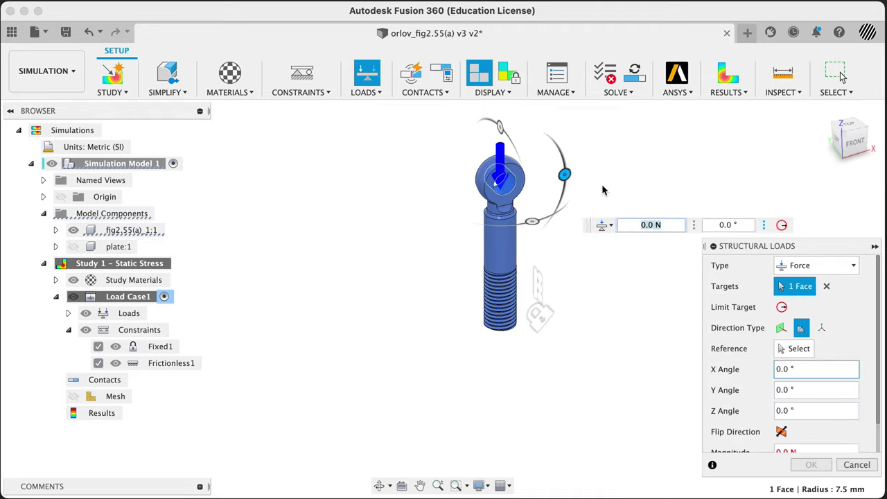
{"action": "left_click_drag", "start_coordinate": [566, 181], "coordinate": [500, 254]}
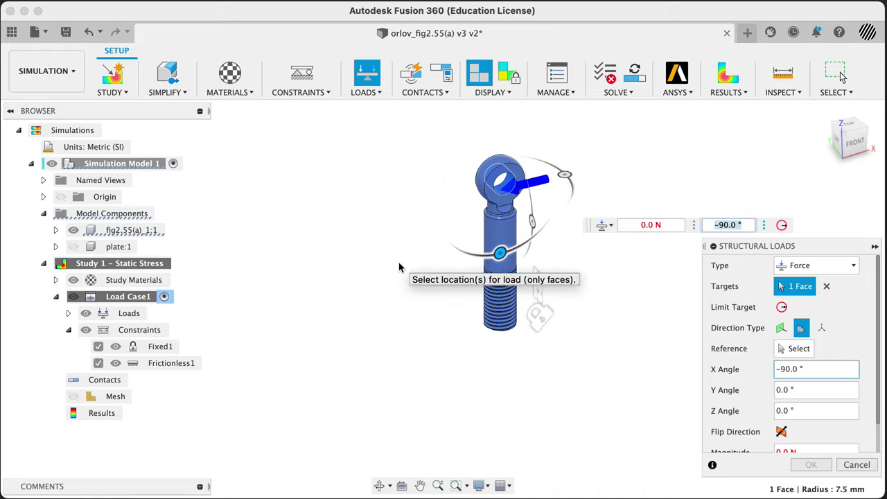
Change the load on the eye's hole face to a Bearing Load of 1000 N at an angle of -90°
{"action": "left_click", "coordinate": [802, 269]}
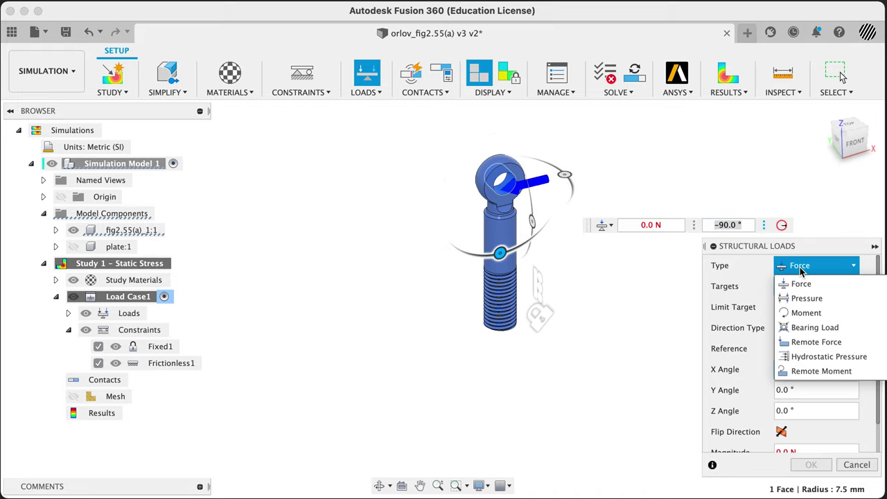
{"action": "left_click", "coordinate": [806, 333]}
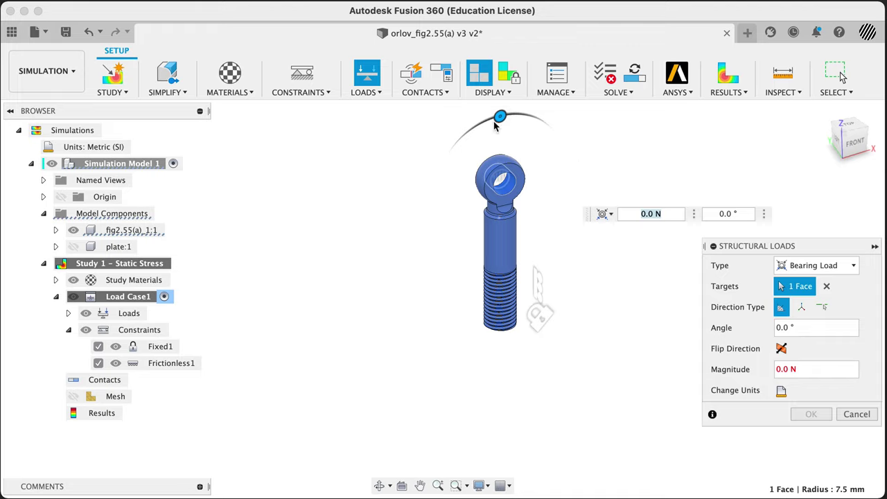
{"action": "left_click_drag", "start_coordinate": [500, 116], "coordinate": [547, 129]}
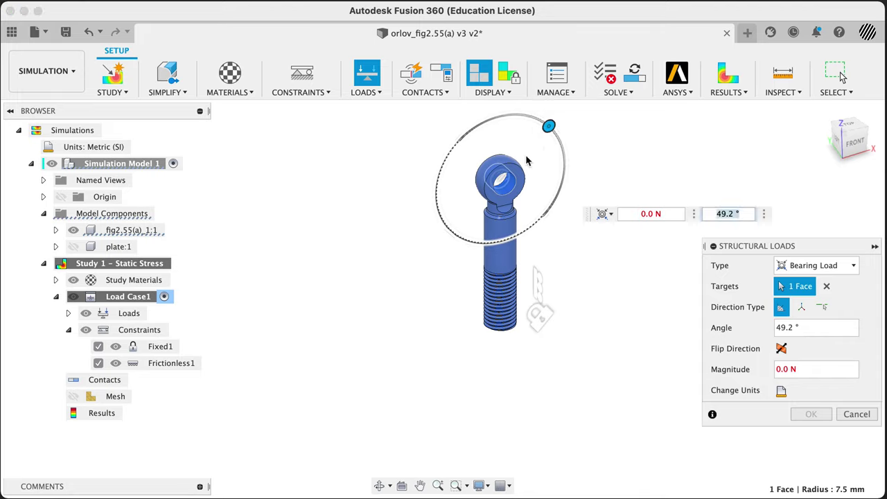
{"action": "scroll", "coordinate": [509, 170], "scroll_direction": "up", "scroll_amount": 6}
{"action": "left_click_drag", "start_coordinate": [518, 155], "coordinate": [342, 222]}
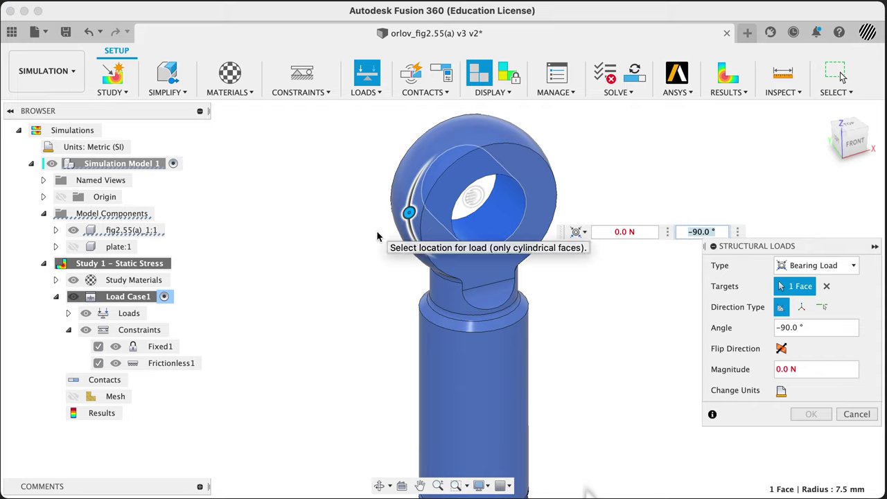
{"action": "left_click", "coordinate": [569, 231]}
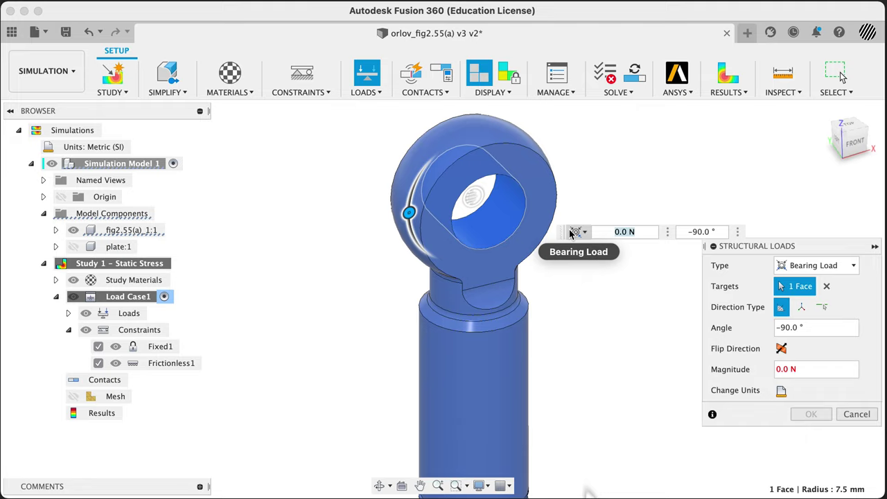
{"action": "type", "text": "1000"}
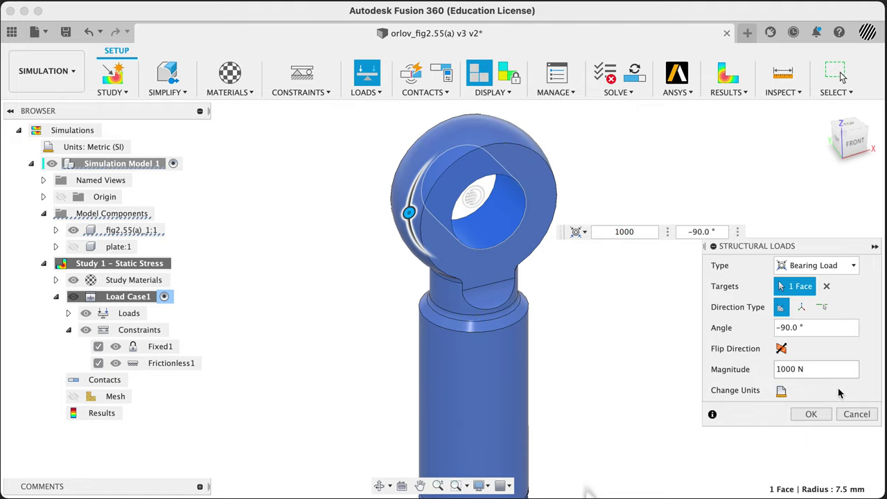
{"action": "left_click", "coordinate": [811, 414]}
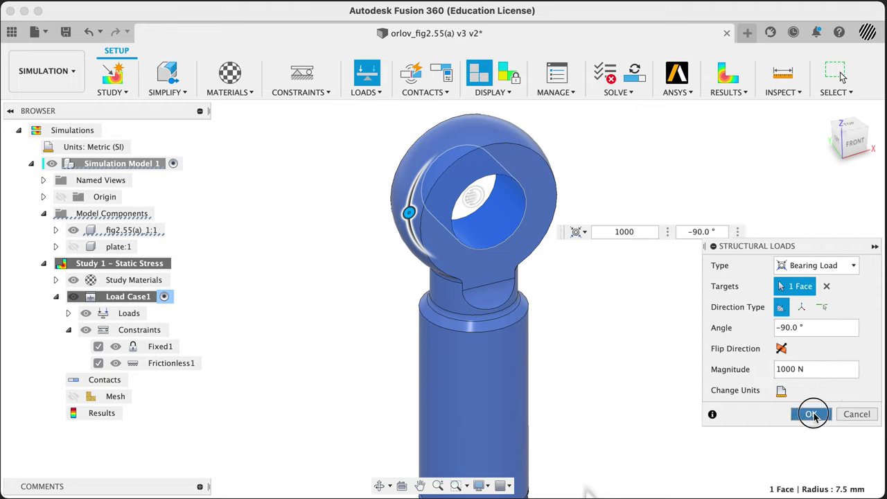
Check which constraint the upper marker beside the bolt's thread belongs to
{"action": "scroll", "coordinate": [661, 364], "scroll_direction": "down", "scroll_amount": 3}
{"action": "middle_click_drag", "start_coordinate": [661, 371], "coordinate": [584, 257]}
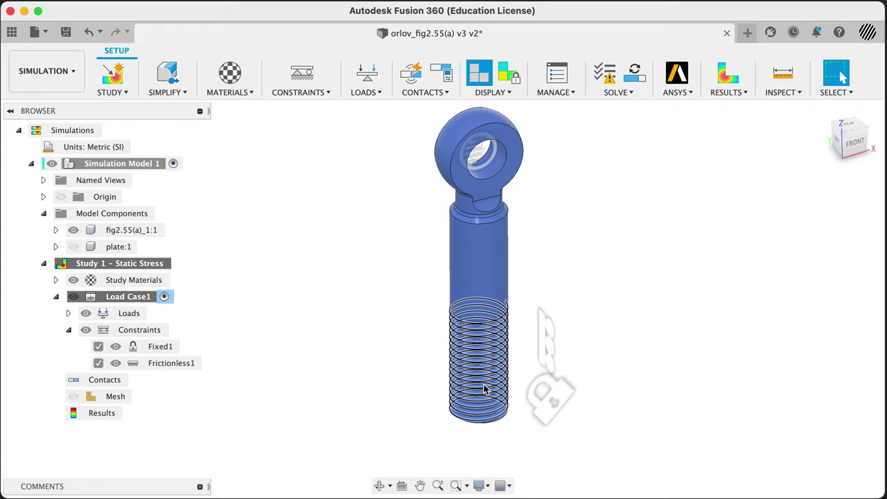
{"action": "left_click", "coordinate": [558, 334]}
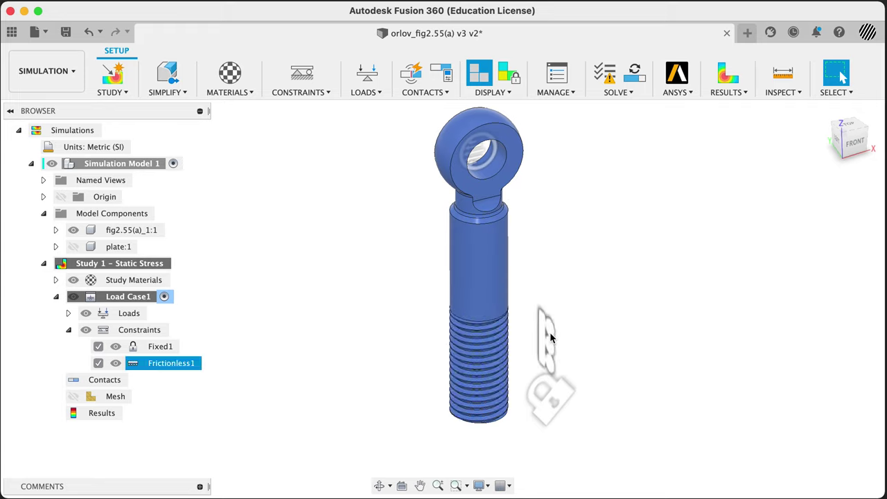
{"action": "left_click", "coordinate": [373, 386]}
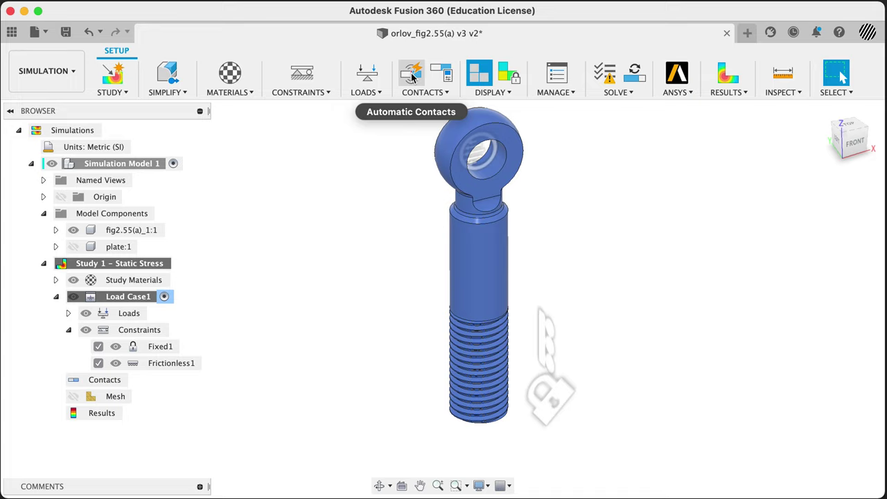
Show plate:1 again and generate automatic contacts with a 0.1 mm detection tolerance for solids
{"action": "left_click", "coordinate": [74, 247]}
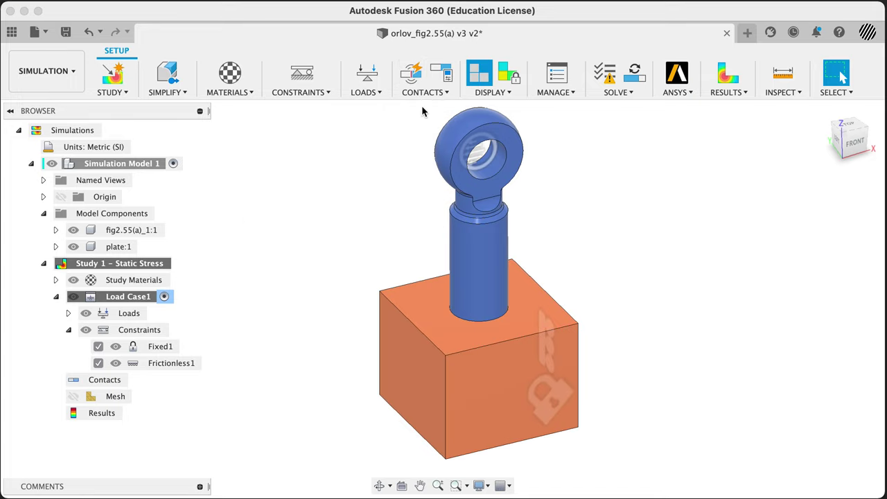
{"action": "left_click", "coordinate": [412, 73]}
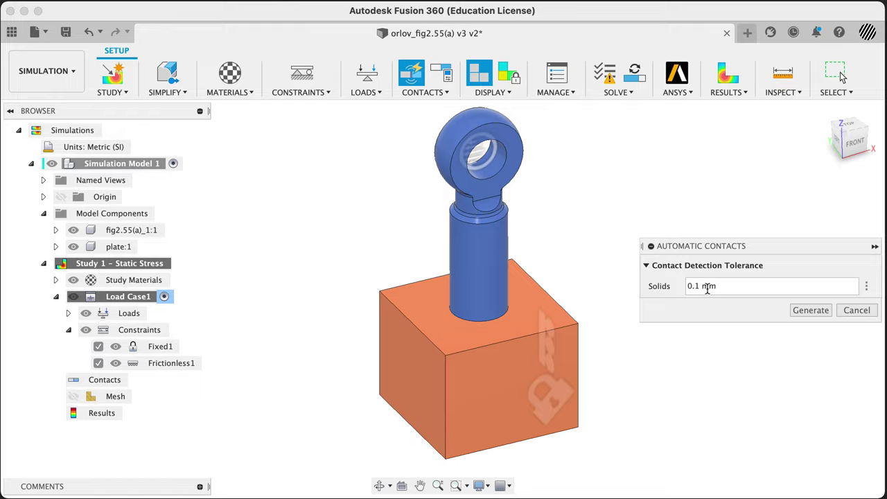
{"action": "left_click", "coordinate": [811, 309]}
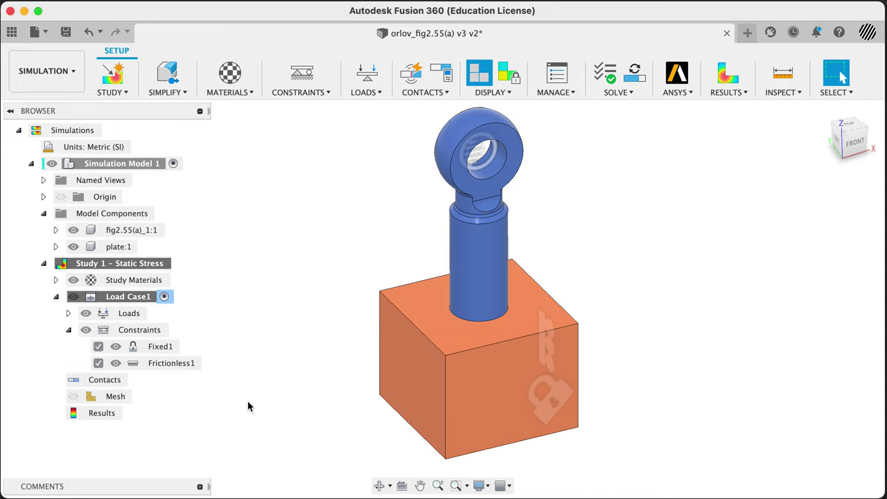
Open the list of contact sets and examine which faces Bonded1 joins along the bolt's thread
{"action": "middle_click_drag", "start_coordinate": [263, 398], "coordinate": [294, 327]}
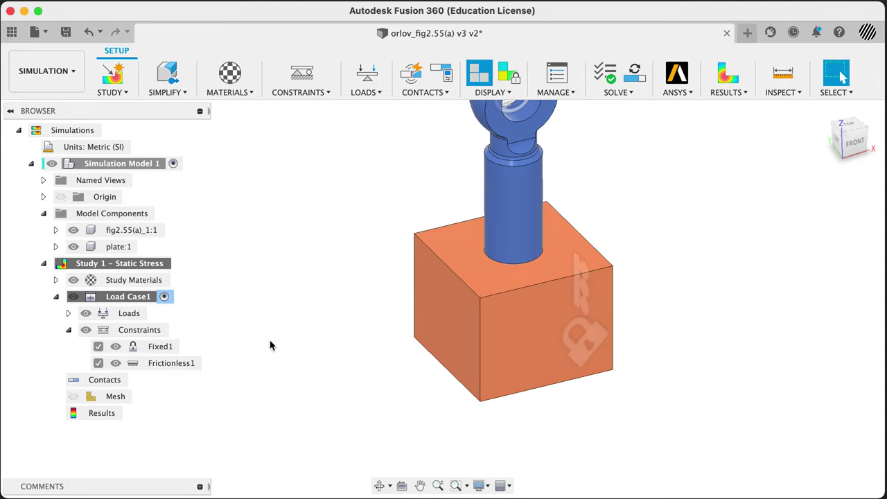
{"action": "left_click", "coordinate": [135, 380]}
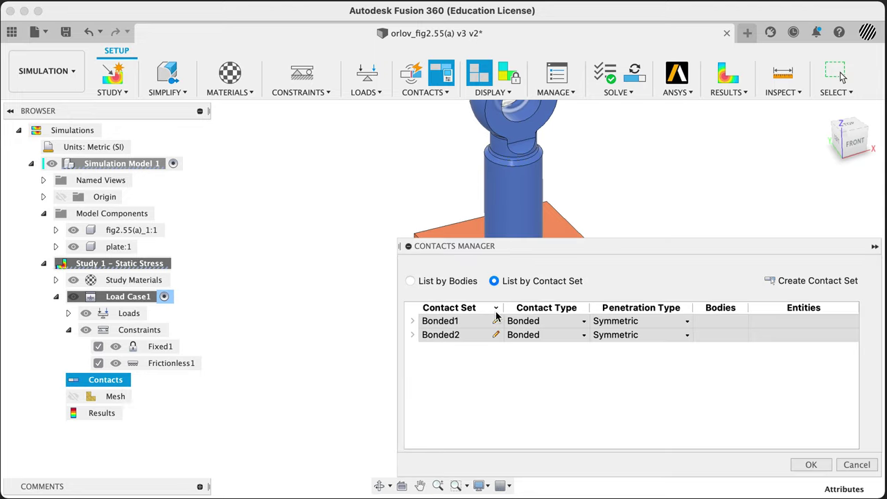
{"action": "left_click_drag", "start_coordinate": [561, 253], "coordinate": [233, 162]}
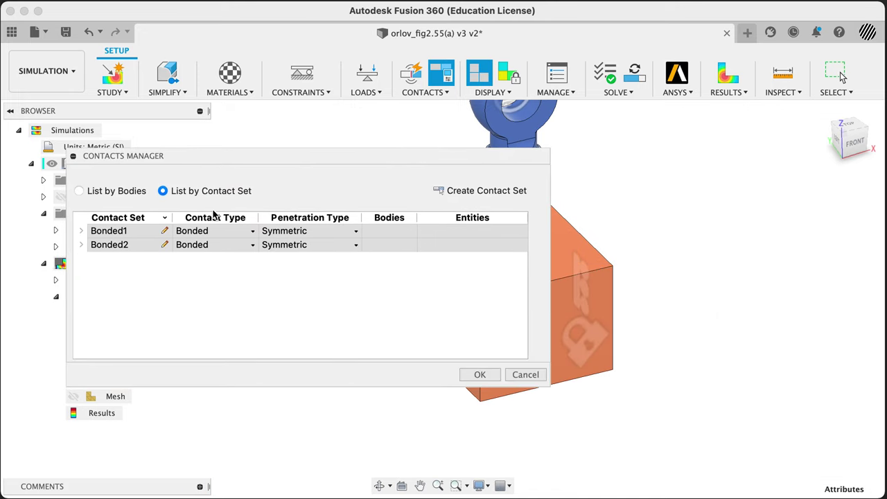
{"action": "left_click", "coordinate": [133, 234]}
{"action": "left_click_drag", "start_coordinate": [194, 157], "coordinate": [434, 241]}
{"action": "scroll", "coordinate": [571, 192], "scroll_direction": "up", "scroll_amount": 3}
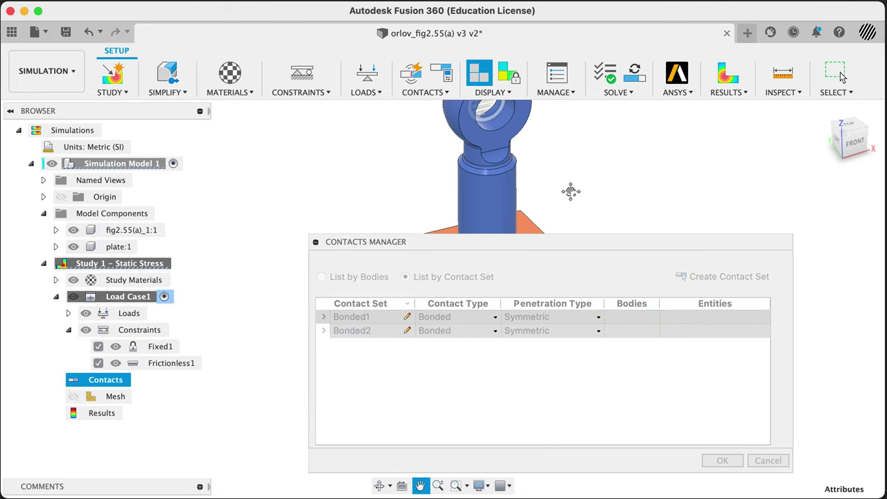
{"action": "scroll", "coordinate": [546, 185], "scroll_direction": "down", "scroll_amount": 5}
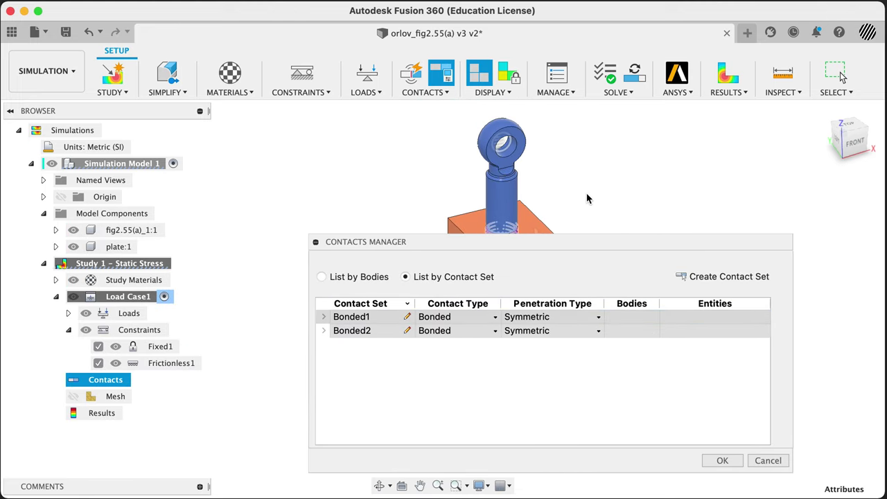
{"action": "middle_click_drag", "start_coordinate": [601, 195], "coordinate": [336, 192]}
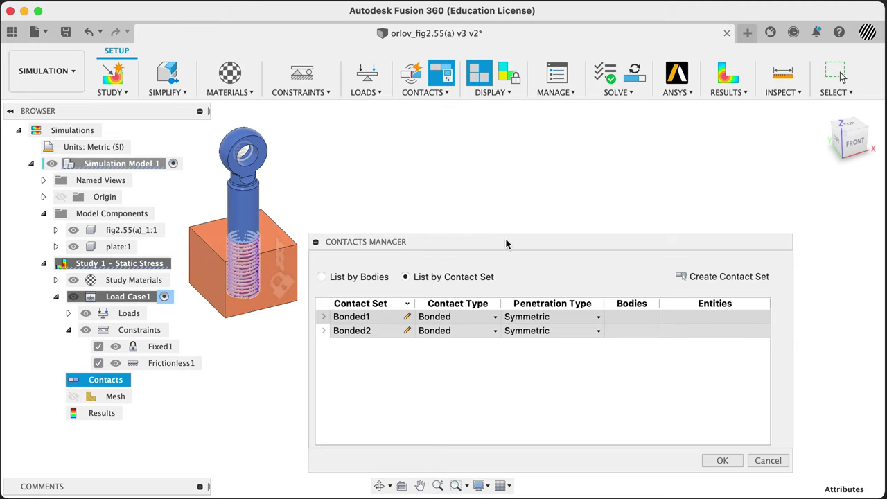
{"action": "left_click_drag", "start_coordinate": [507, 242], "coordinate": [568, 185]}
{"action": "middle_click_drag", "start_coordinate": [353, 185], "coordinate": [289, 274]}
{"action": "scroll", "coordinate": [289, 273], "scroll_direction": "up", "scroll_amount": 5}
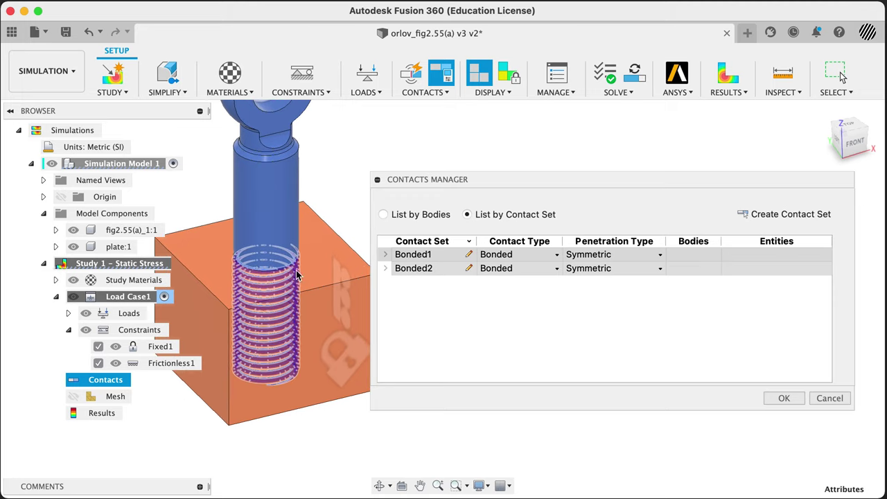
Select contact set Bonded2 and examine the faces it joins around the plate's hole
{"action": "left_click", "coordinate": [429, 271]}
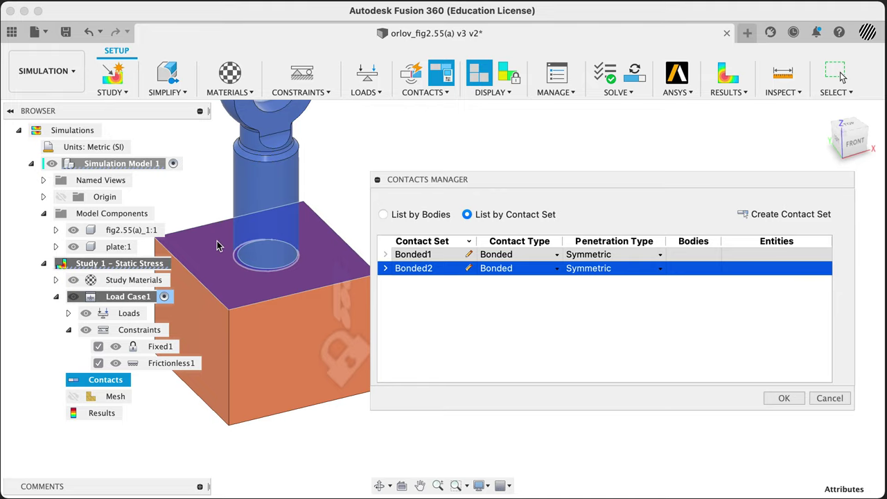
{"action": "scroll", "coordinate": [257, 271], "scroll_direction": "up", "scroll_amount": 6}
{"action": "scroll", "coordinate": [259, 269], "scroll_direction": "down", "scroll_amount": 2}
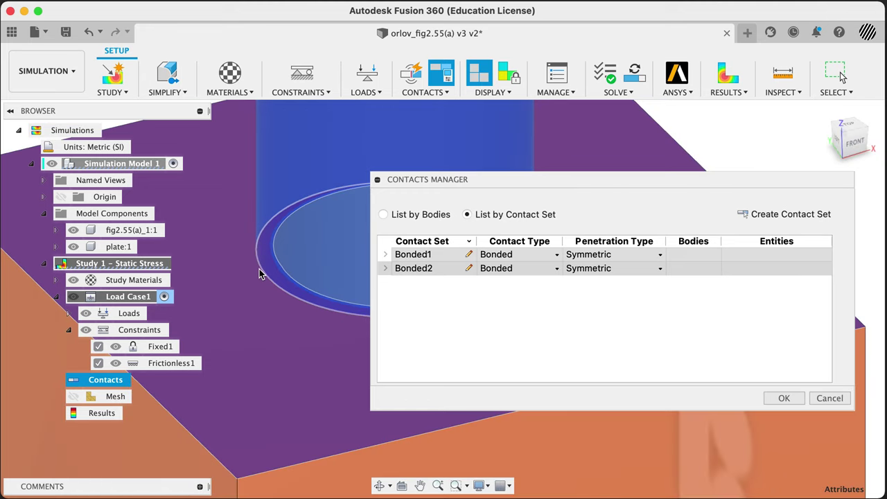
{"action": "scroll", "coordinate": [262, 294], "scroll_direction": "down", "scroll_amount": 3}
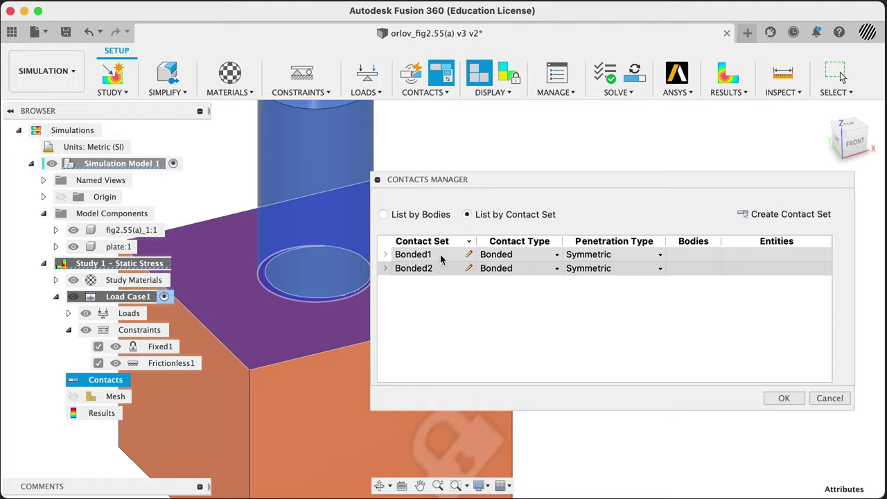
Review the contact type, penetration type and contact information for Bonded1, then close the contacts list
{"action": "left_click", "coordinate": [470, 255]}
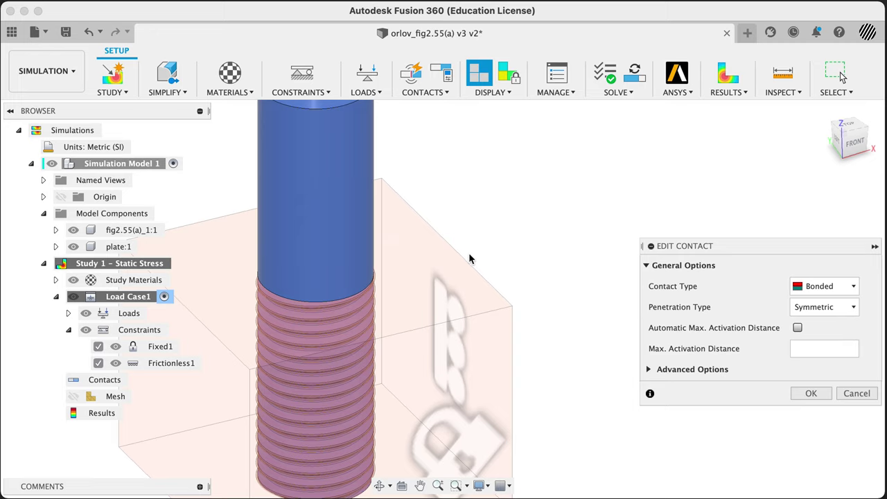
{"action": "left_click", "coordinate": [830, 288]}
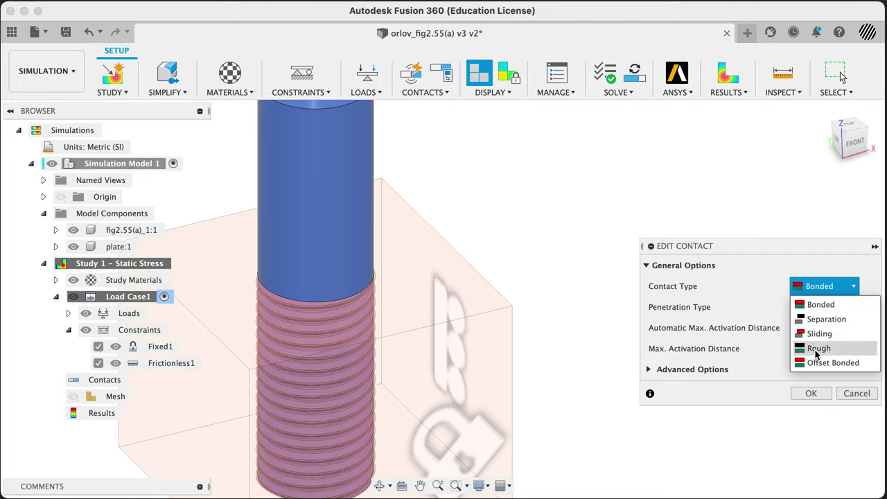
{"action": "left_click", "coordinate": [723, 359]}
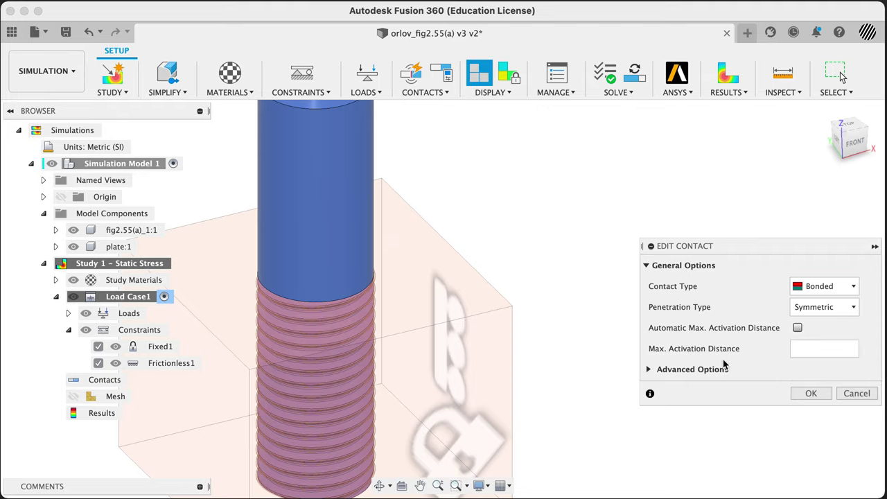
{"action": "left_click", "coordinate": [813, 309]}
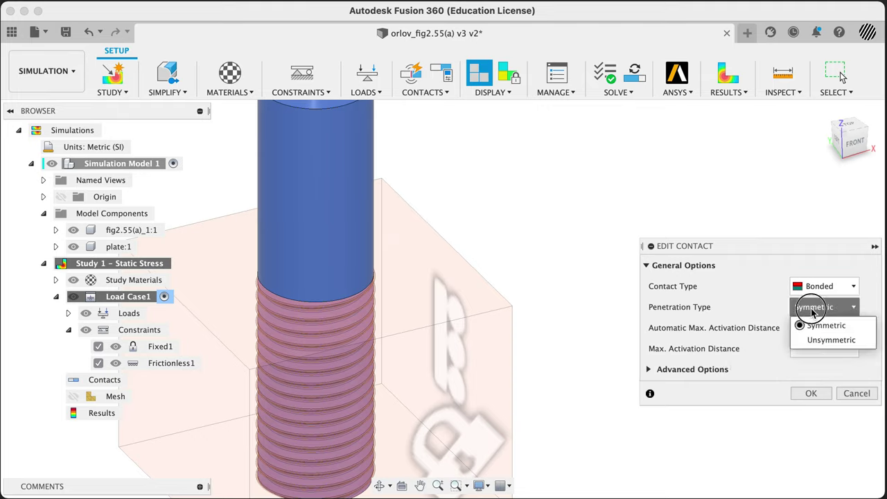
{"action": "left_click", "coordinate": [727, 316]}
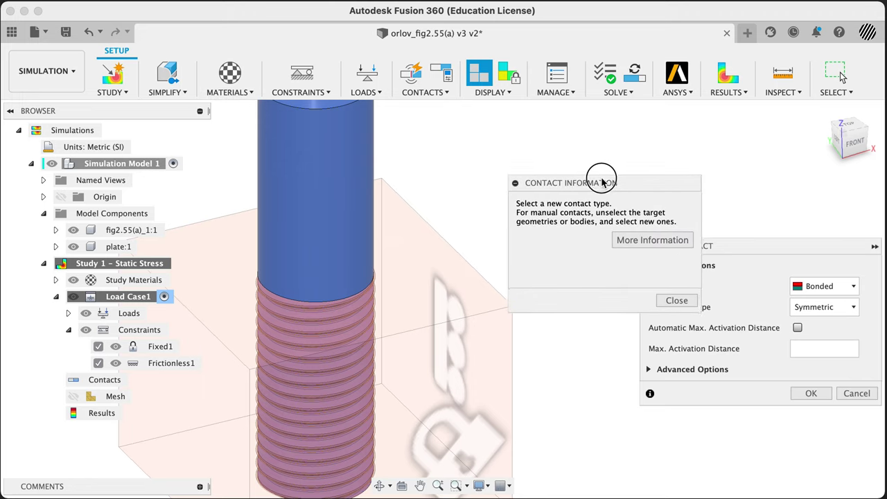
{"action": "left_click_drag", "start_coordinate": [604, 174], "coordinate": [573, 145]}
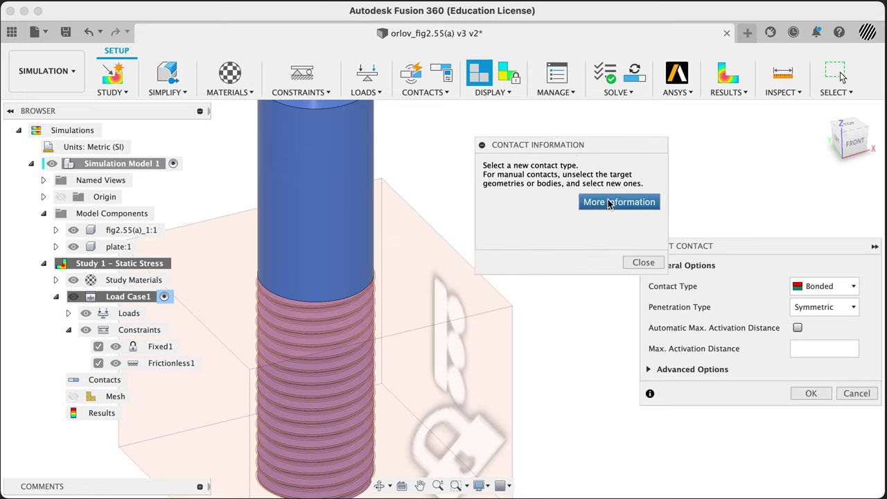
{"action": "left_click", "coordinate": [643, 263]}
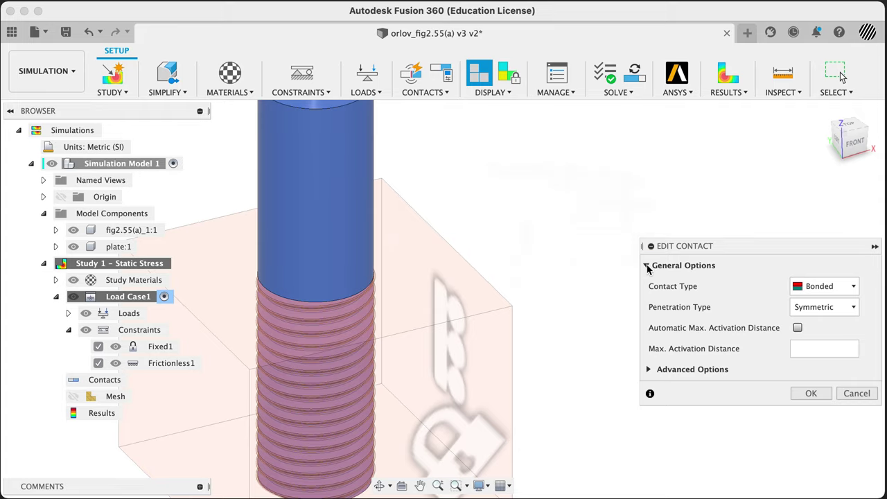
{"action": "left_click", "coordinate": [855, 393]}
{"action": "left_click_drag", "start_coordinate": [607, 186], "coordinate": [598, 114]}
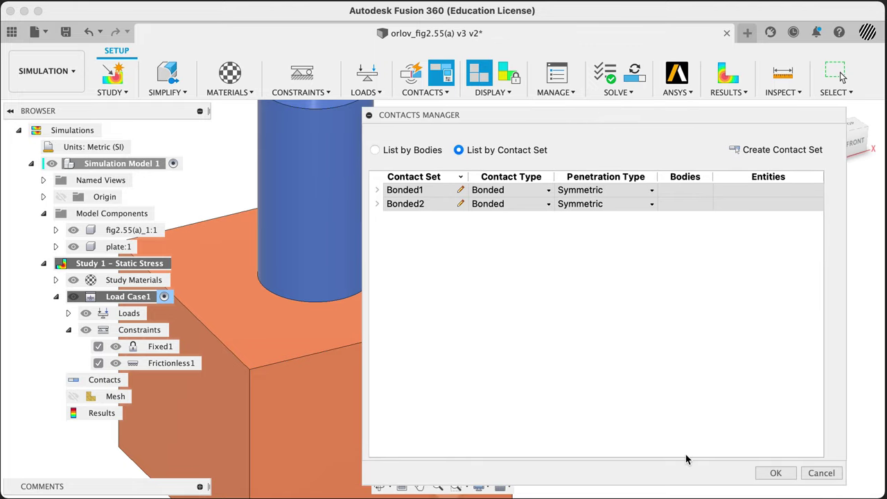
{"action": "left_click", "coordinate": [771, 473]}
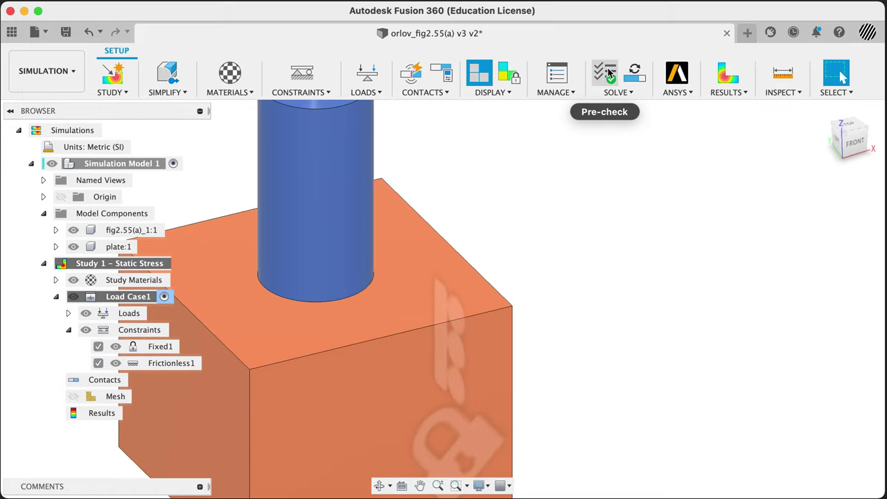
Collapse Load Case1 and generate the visible mesh on the bolt and plate
{"action": "scroll", "coordinate": [693, 265], "scroll_direction": "down", "scroll_amount": 5}
{"action": "middle_click_drag", "start_coordinate": [657, 264], "coordinate": [603, 284]}
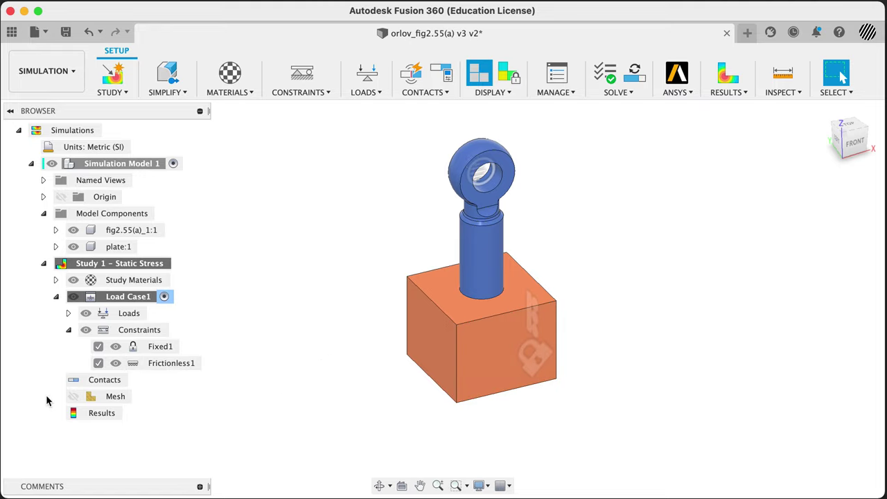
{"action": "left_click", "coordinate": [79, 398]}
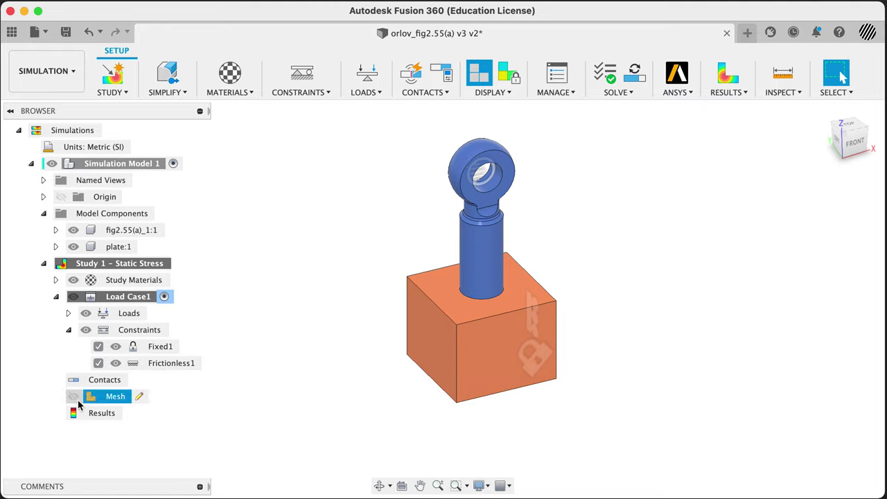
{"action": "left_click", "coordinate": [56, 297]}
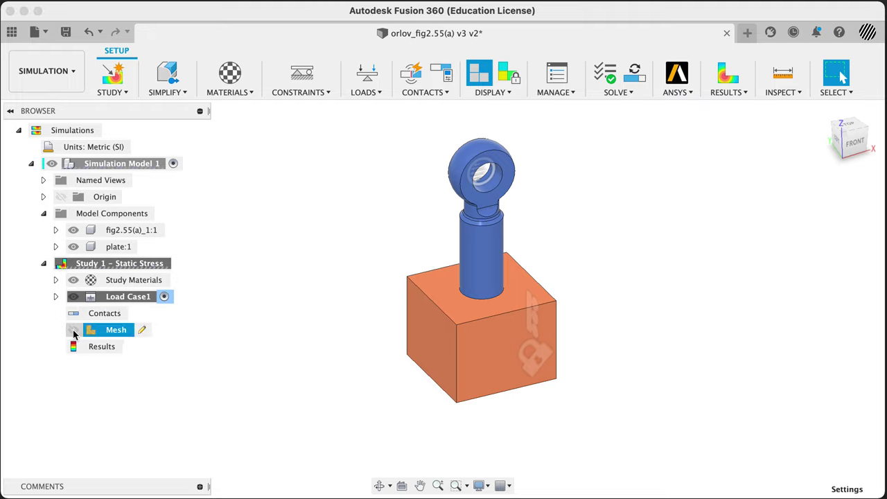
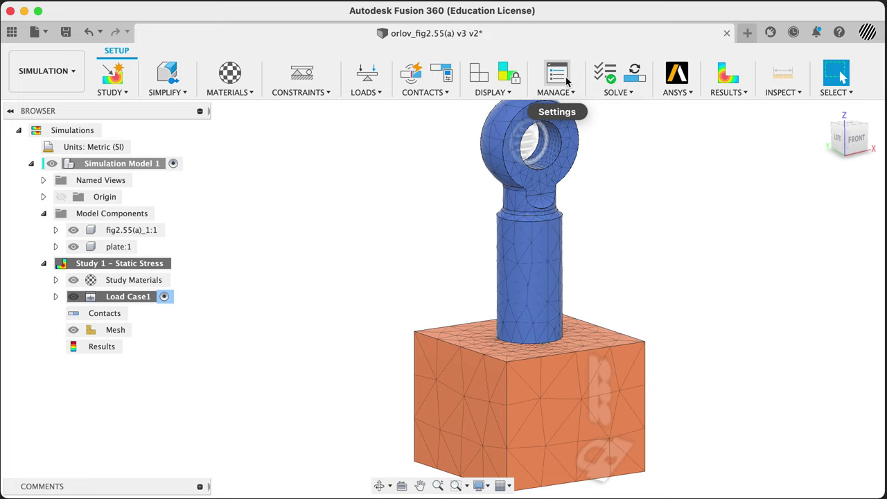
Check the study's average element size setting and inspect the mesh where the bolt enters the plate
{"action": "left_click", "coordinate": [558, 75]}
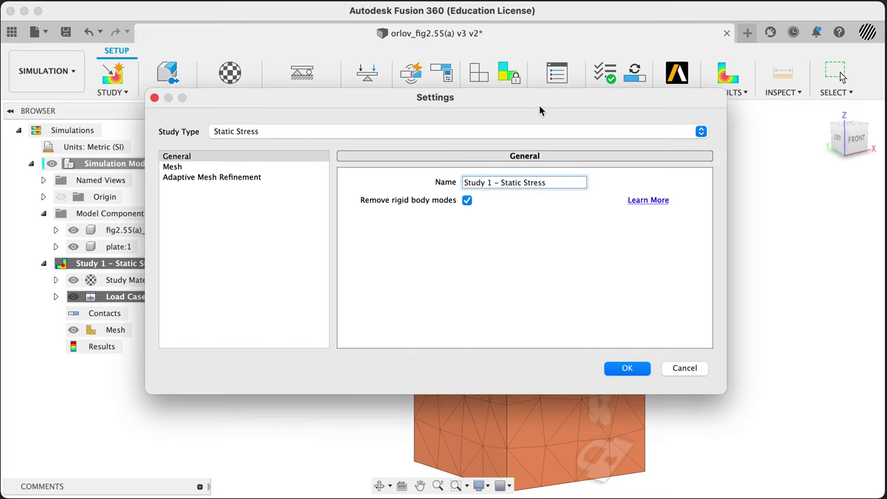
{"action": "left_click", "coordinate": [206, 168]}
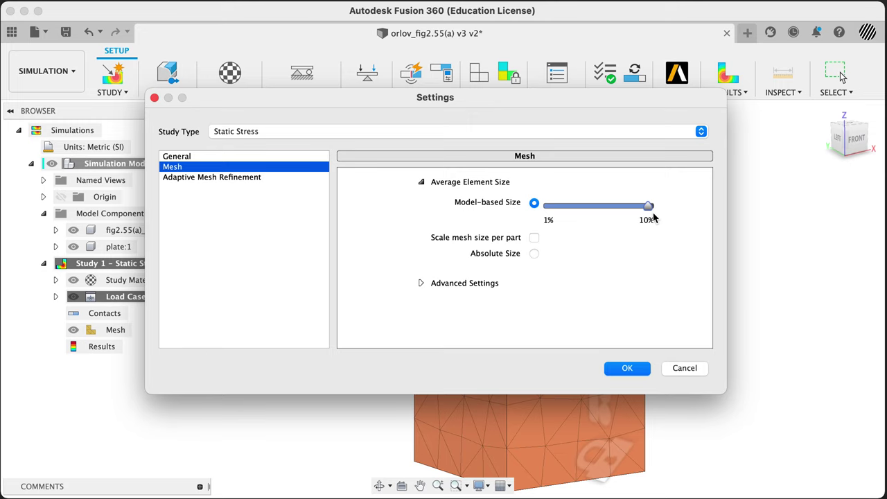
{"action": "left_click", "coordinate": [676, 372]}
{"action": "scroll", "coordinate": [553, 340], "scroll_direction": "up", "scroll_amount": 3}
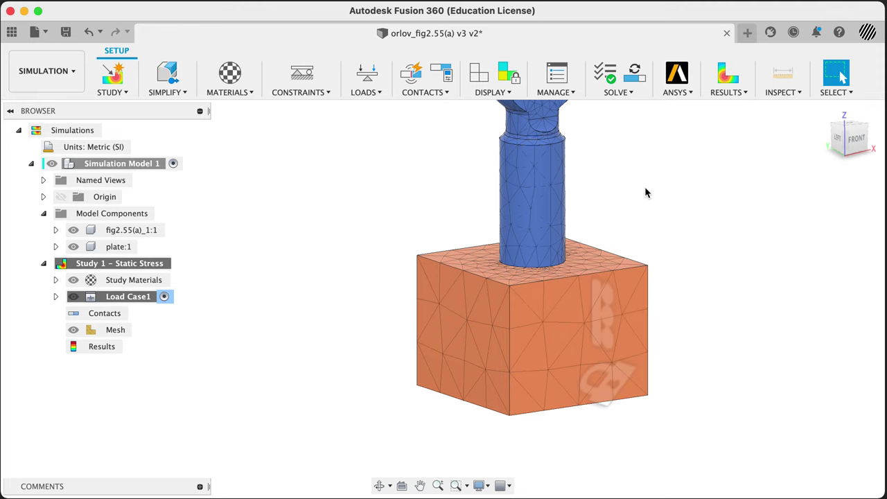
{"action": "middle_click_drag", "start_coordinate": [671, 209], "coordinate": [644, 224], "text": "shift"}
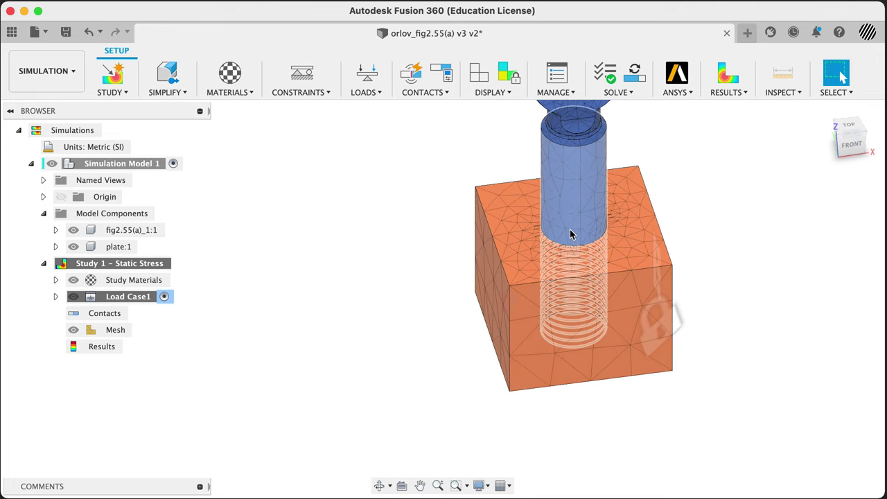
{"action": "scroll", "coordinate": [559, 234], "scroll_direction": "up", "scroll_amount": 4}
{"action": "middle_click_drag", "start_coordinate": [523, 260], "coordinate": [388, 263], "text": "shift"}
Review the study's advanced mesh settings, including element order, turn angle, size ratios and minimum element size
{"action": "left_click", "coordinate": [560, 81]}
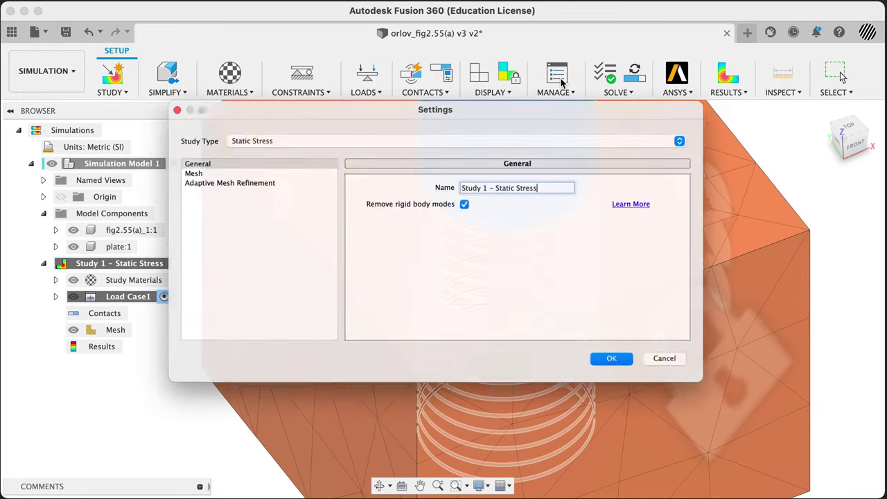
{"action": "left_click", "coordinate": [173, 167]}
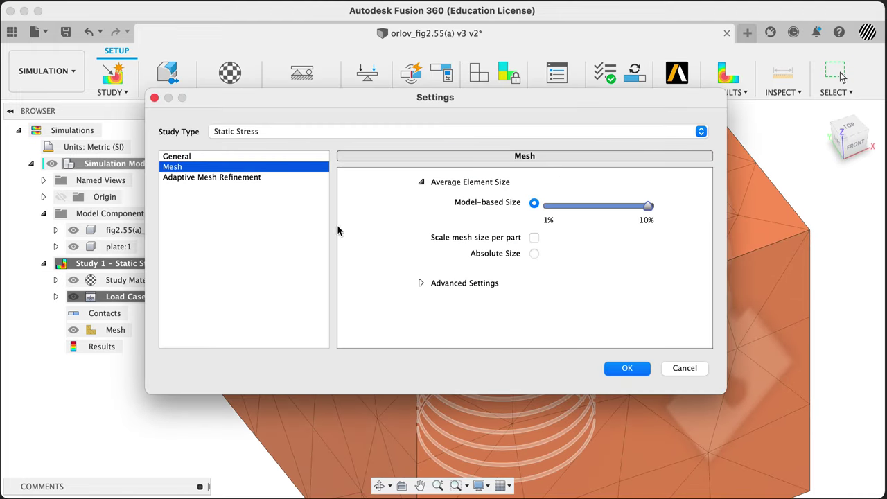
{"action": "left_click", "coordinate": [420, 284]}
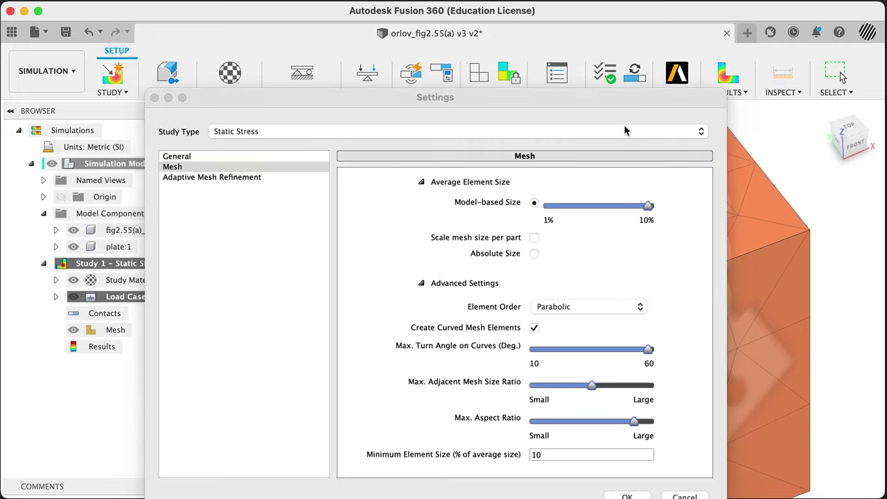
{"action": "left_click_drag", "start_coordinate": [617, 99], "coordinate": [619, 68]}
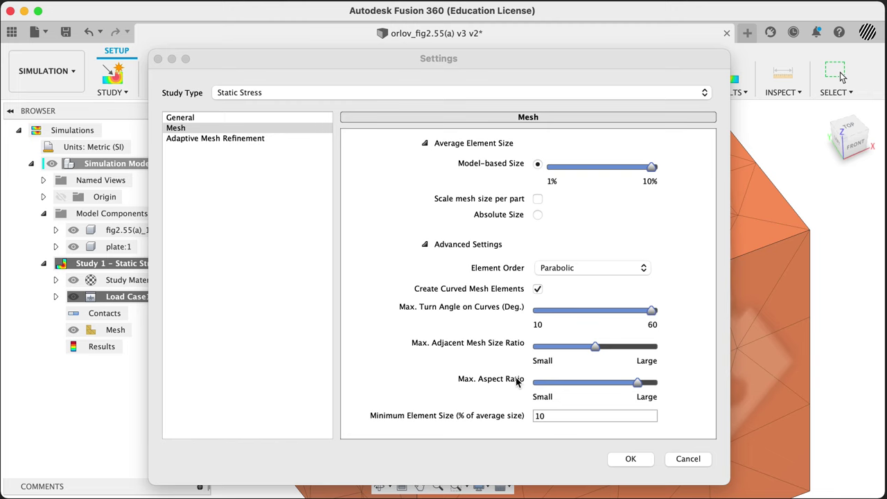
{"action": "left_click", "coordinate": [690, 459]}
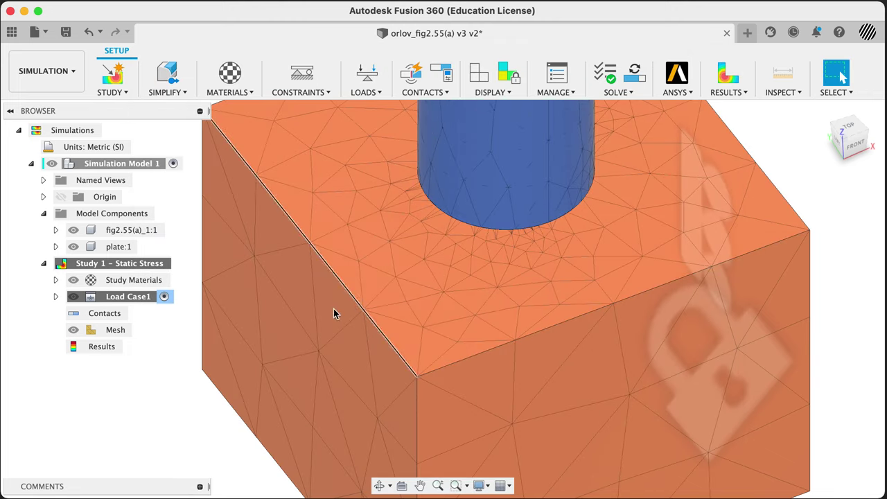
Hide plate:1 and inspect the mesh on the bolt's threaded section
{"action": "scroll", "coordinate": [501, 316], "scroll_direction": "down", "scroll_amount": 3}
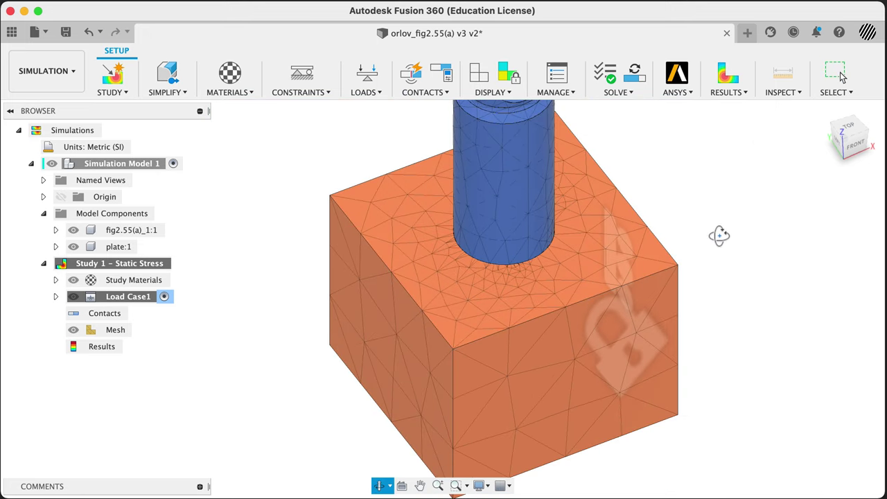
{"action": "middle_click_drag", "start_coordinate": [718, 236], "coordinate": [350, 220], "text": "shift"}
{"action": "left_click", "coordinate": [84, 251]}
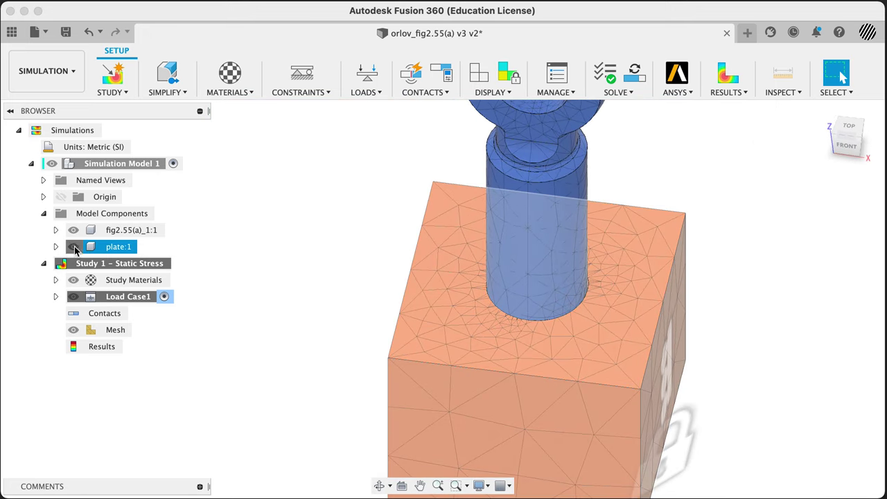
{"action": "left_click", "coordinate": [74, 247]}
{"action": "middle_click_drag", "start_coordinate": [376, 356], "coordinate": [478, 263], "text": "shift"}
{"action": "scroll", "coordinate": [482, 257], "scroll_direction": "up", "scroll_amount": 5}
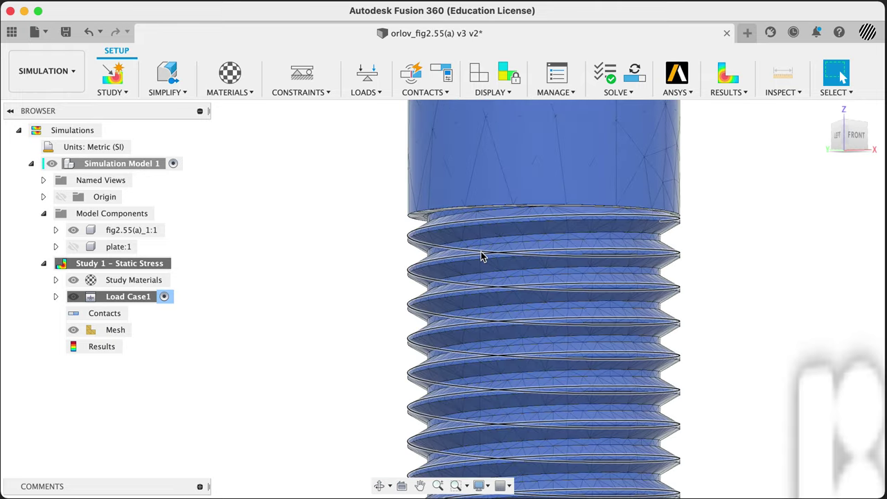
Examine the mesh along the bolt's threaded section and on its flat end face
{"action": "middle_click_drag", "start_coordinate": [311, 217], "coordinate": [340, 242], "text": "shift"}
{"action": "middle_click_drag", "start_coordinate": [391, 297], "coordinate": [349, 307], "text": "shift"}
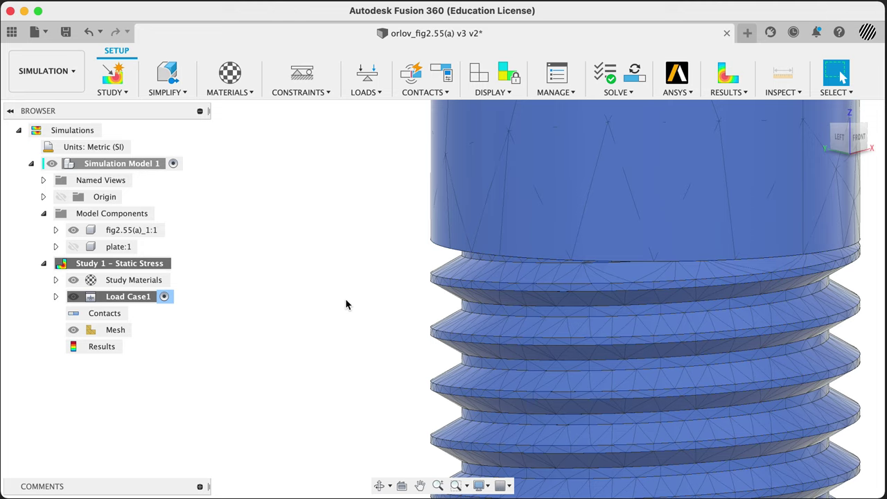
{"action": "scroll", "coordinate": [302, 284], "scroll_direction": "down", "scroll_amount": 2}
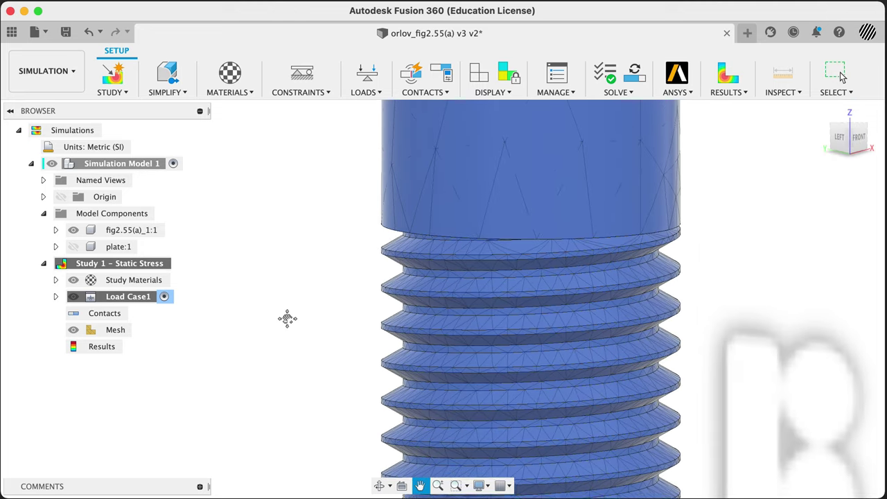
{"action": "left_click", "coordinate": [74, 330]}
{"action": "left_click", "coordinate": [73, 331]}
{"action": "middle_click_drag", "start_coordinate": [283, 322], "coordinate": [324, 248], "text": "shift"}
{"action": "scroll", "coordinate": [347, 291], "scroll_direction": "down", "scroll_amount": 5}
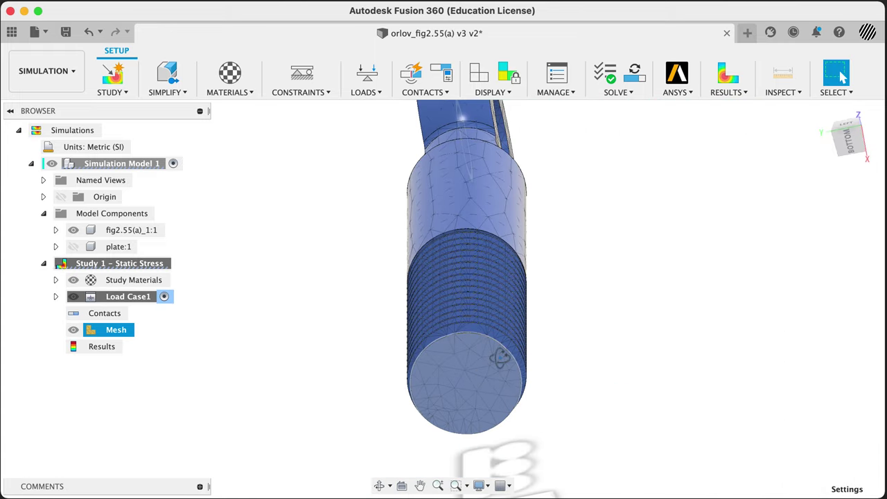
{"action": "middle_click_drag", "start_coordinate": [370, 331], "coordinate": [588, 361], "text": "shift"}
{"action": "left_click_drag", "start_coordinate": [588, 361], "coordinate": [483, 297]}
{"action": "key", "text": "Escape"}
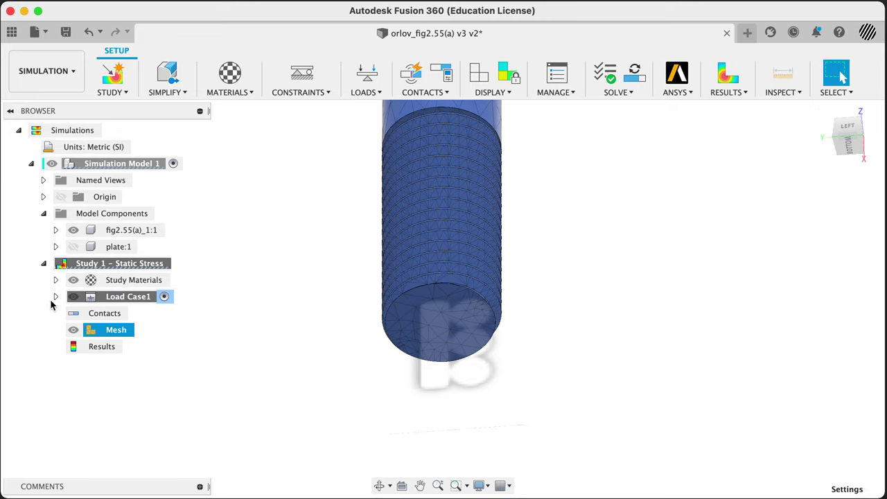
Examine the mesh elements closely where the thread runs out at the edge of the bolt's end face
{"action": "scroll", "coordinate": [293, 340], "scroll_direction": "up", "scroll_amount": 10}
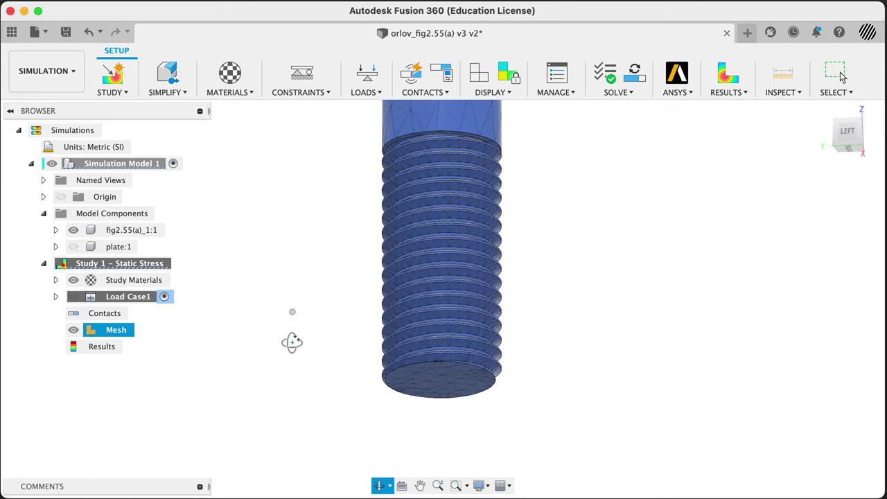
{"action": "scroll", "coordinate": [330, 363], "scroll_direction": "up", "scroll_amount": 4}
{"action": "middle_click_drag", "start_coordinate": [407, 367], "coordinate": [526, 316], "text": "shift"}
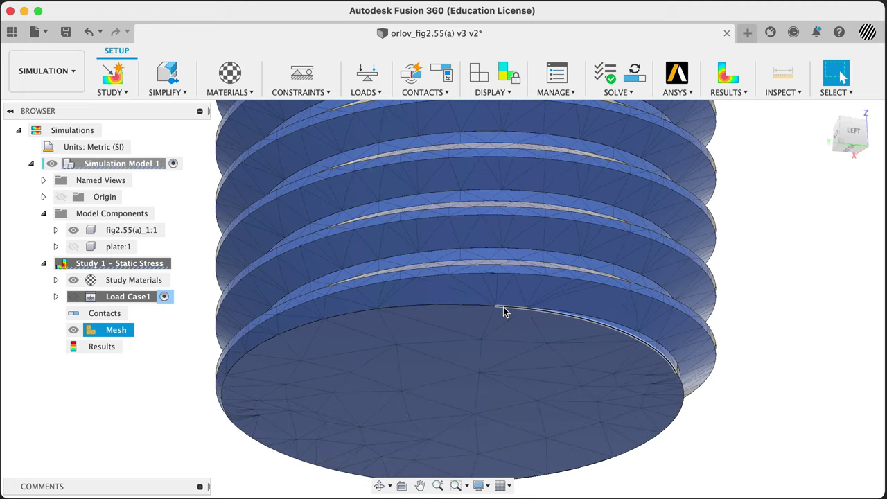
{"action": "scroll", "coordinate": [497, 308], "scroll_direction": "up", "scroll_amount": 5}
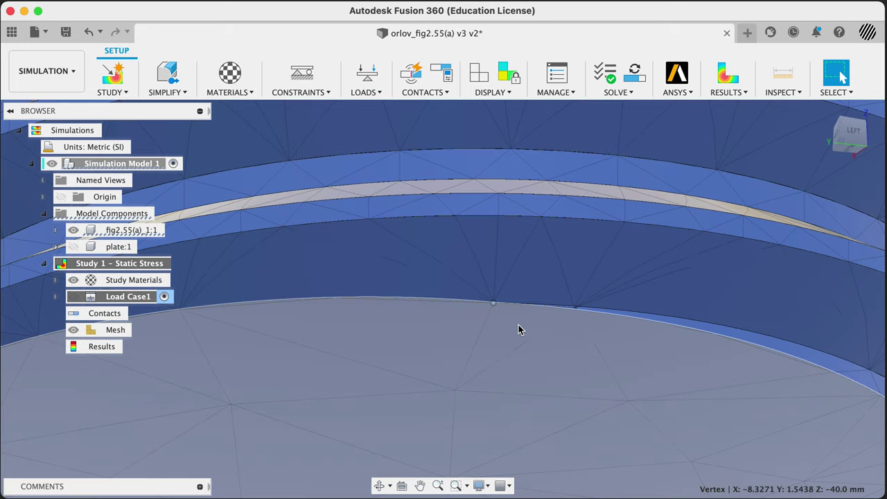
{"action": "scroll", "coordinate": [541, 277], "scroll_direction": "down", "scroll_amount": 10}
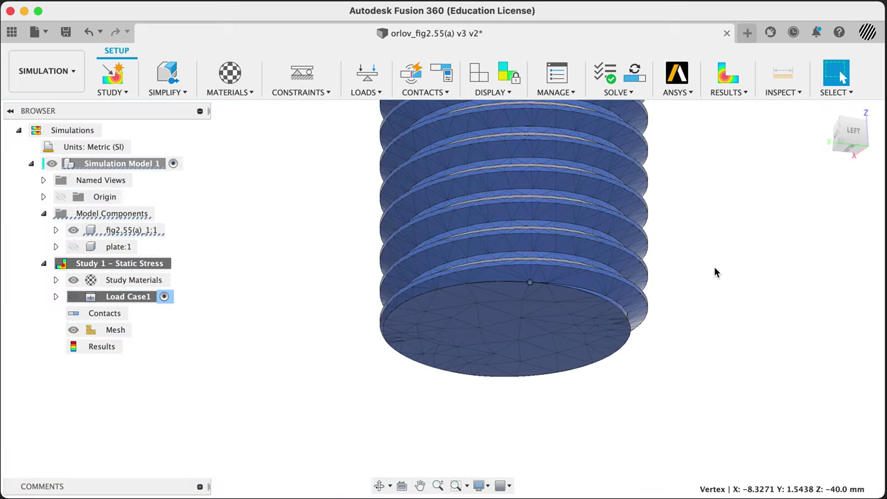
{"action": "middle_click_drag", "start_coordinate": [715, 273], "coordinate": [485, 277], "text": "shift"}
{"action": "key", "text": "Escape"}
{"action": "middle_click_drag", "start_coordinate": [367, 283], "coordinate": [277, 284], "text": "shift"}
{"action": "middle_click_drag", "start_coordinate": [841, 76], "coordinate": [316, 264], "text": "shift"}
{"action": "scroll", "coordinate": [357, 309], "scroll_direction": "up", "scroll_amount": 5}
{"action": "scroll", "coordinate": [393, 299], "scroll_direction": "up", "scroll_amount": 3}
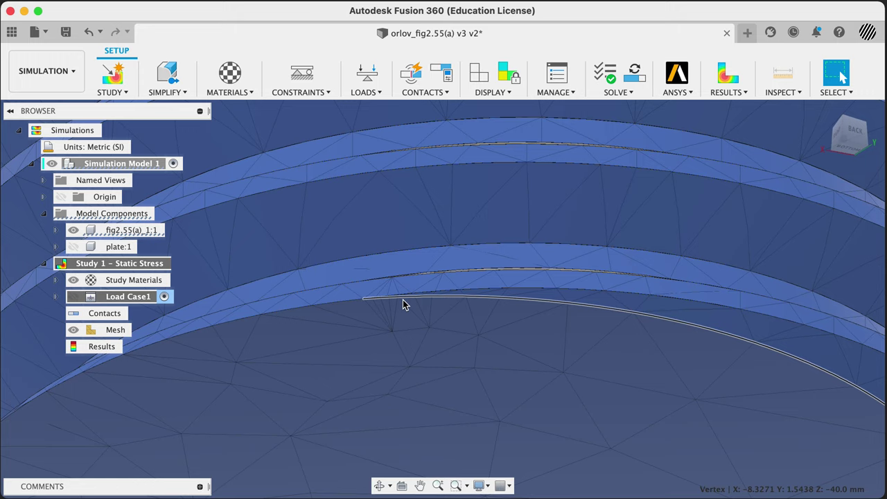
{"action": "scroll", "coordinate": [381, 302], "scroll_direction": "up", "scroll_amount": 3}
{"action": "scroll", "coordinate": [378, 302], "scroll_direction": "up", "scroll_amount": 5}
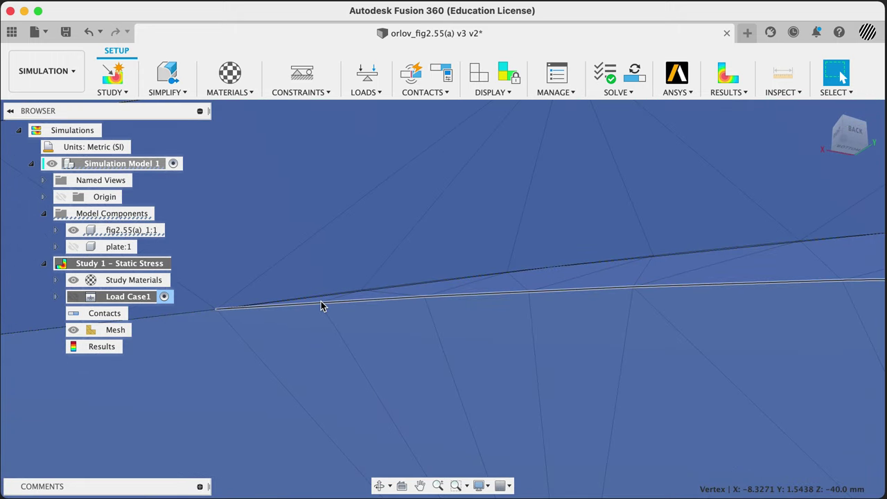
{"action": "scroll", "coordinate": [477, 300], "scroll_direction": "up", "scroll_amount": 3}
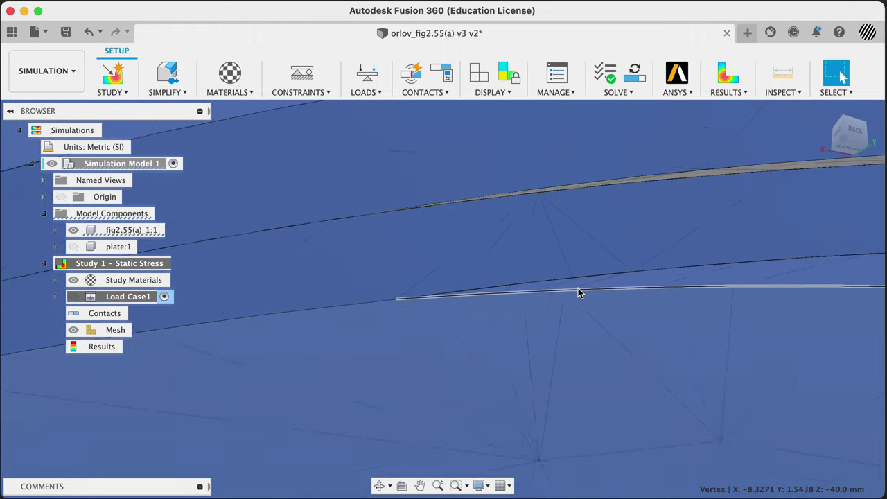
{"action": "scroll", "coordinate": [582, 290], "scroll_direction": "up", "scroll_amount": 3}
{"action": "scroll", "coordinate": [582, 288], "scroll_direction": "down", "scroll_amount": 6}
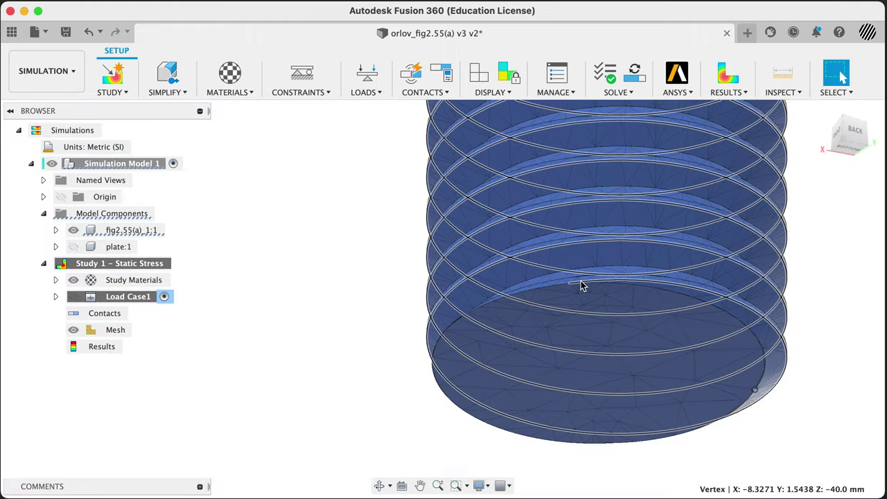
Examine the thread mesh from the bolt's other side, including the transition between the thread and the smooth shank
{"action": "middle_click_drag", "start_coordinate": [672, 286], "coordinate": [373, 329], "text": "shift"}
{"action": "scroll", "coordinate": [374, 343], "scroll_direction": "down", "scroll_amount": 5}
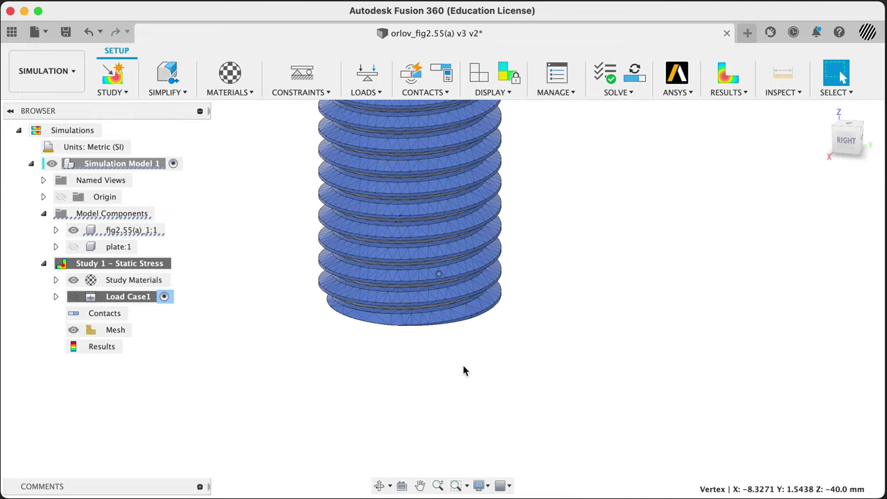
{"action": "middle_click_drag", "start_coordinate": [528, 265], "coordinate": [683, 254]}
{"action": "scroll", "coordinate": [599, 209], "scroll_direction": "up", "scroll_amount": 3}
{"action": "scroll", "coordinate": [599, 209], "scroll_direction": "up", "scroll_amount": 8}
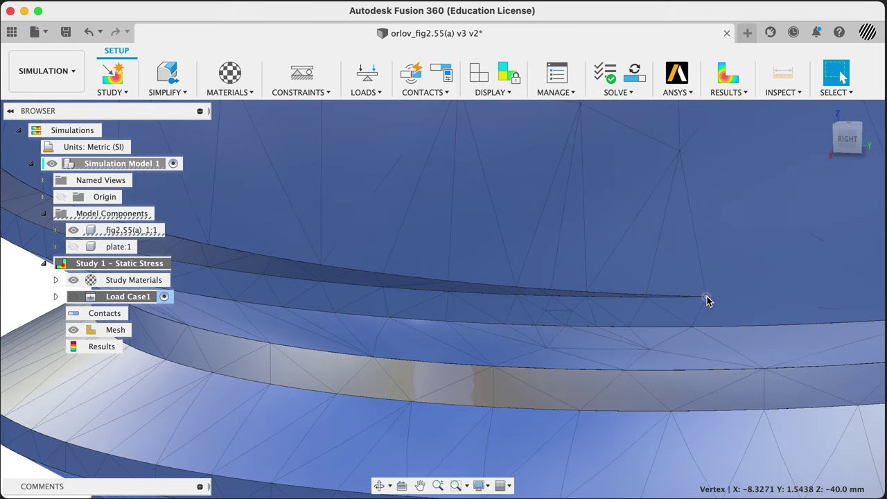
{"action": "scroll", "coordinate": [707, 299], "scroll_direction": "down", "scroll_amount": 5}
{"action": "middle_click_drag", "start_coordinate": [272, 248], "coordinate": [563, 270], "text": "shift"}
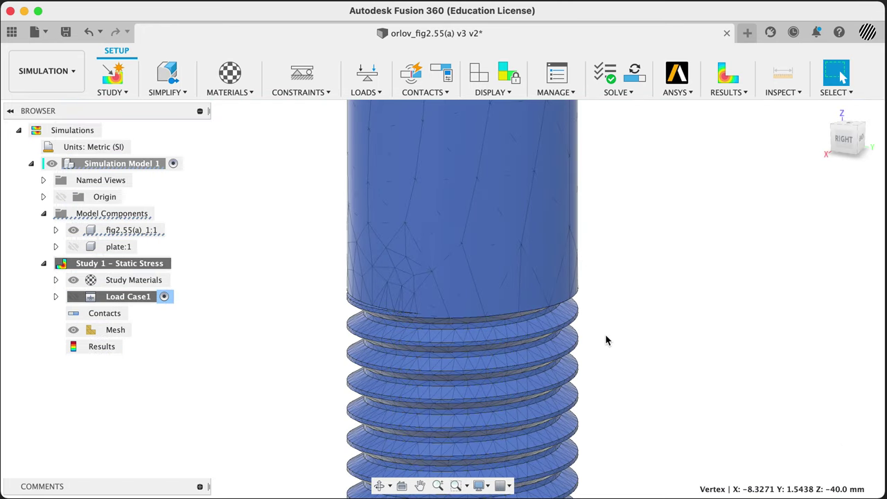
{"action": "middle_click_drag", "start_coordinate": [602, 368], "coordinate": [642, 271]}
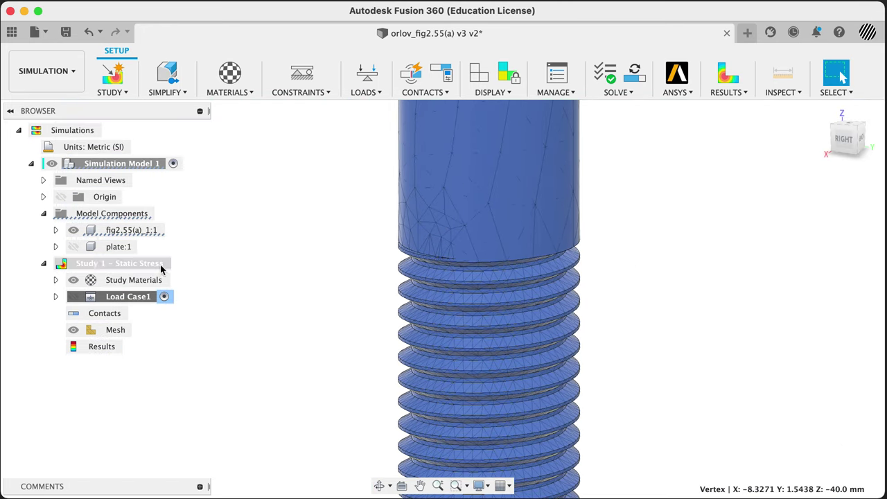
Hide fig2.55(a)_1:1, show plate:1, and inspect the mesh around both ends of the plate's threaded hole
{"action": "left_click", "coordinate": [72, 230]}
{"action": "left_click", "coordinate": [73, 246]}
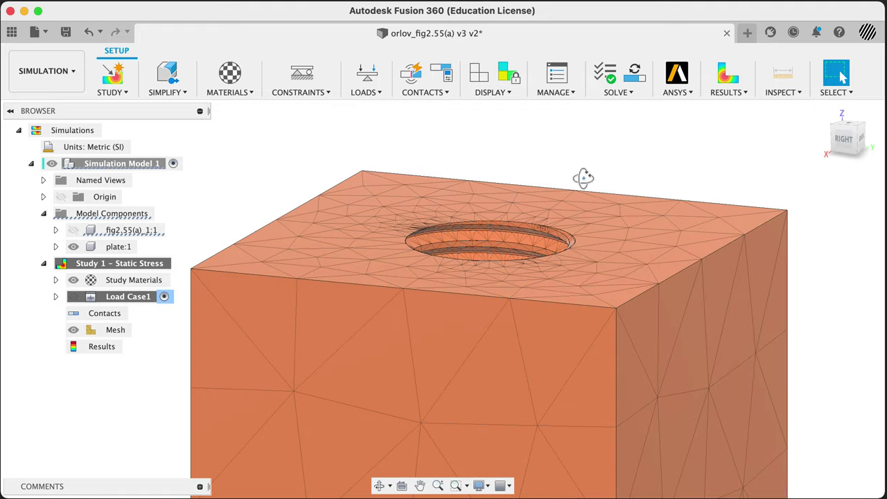
{"action": "middle_click_drag", "start_coordinate": [576, 208], "coordinate": [441, 181], "text": "shift"}
{"action": "scroll", "coordinate": [437, 180], "scroll_direction": "up", "scroll_amount": 10}
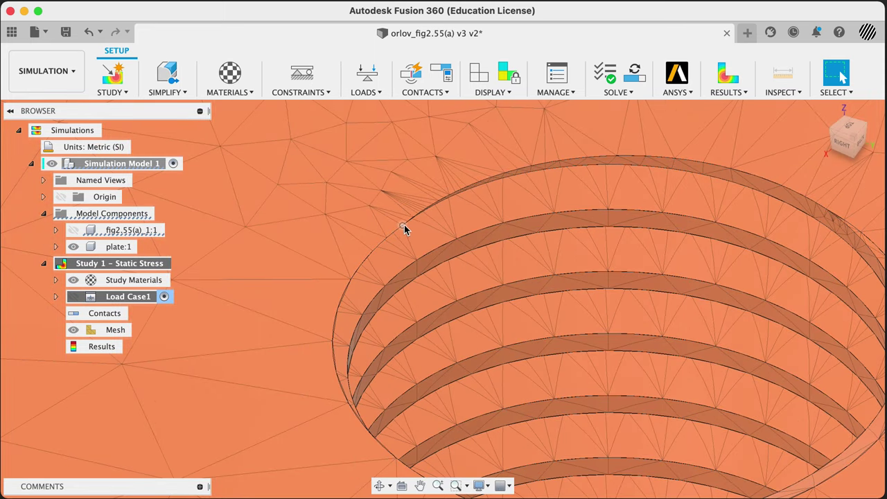
{"action": "scroll", "coordinate": [517, 217], "scroll_direction": "down", "scroll_amount": 10}
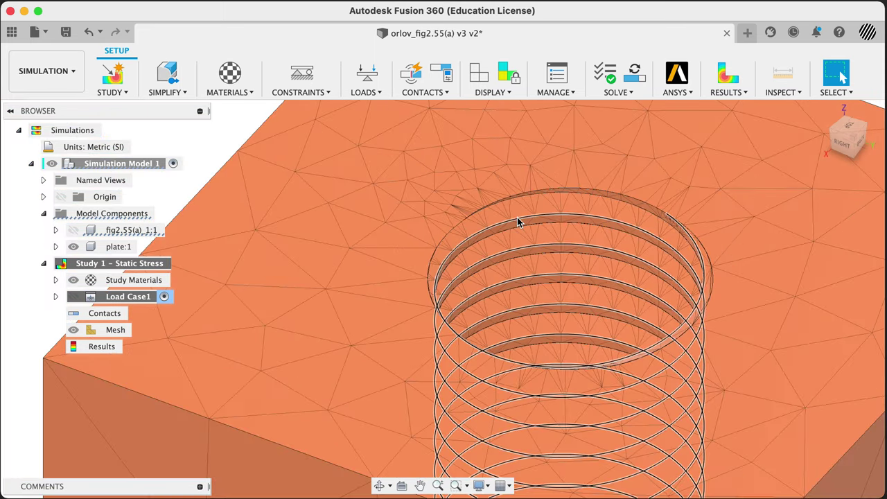
{"action": "mouse_move", "coordinate": [433, 151]}
{"action": "middle_mouse_down", "text": "shift"}
{"action": "mouse_move", "coordinate": [317, 162]}
{"action": "mouse_move", "coordinate": [337, 173]}
{"action": "mouse_move", "coordinate": [279, 245]}
{"action": "mouse_move", "coordinate": [299, 230]}
{"action": "mouse_move", "coordinate": [344, 233]}
{"action": "mouse_move", "coordinate": [358, 257]}
{"action": "mouse_move", "coordinate": [348, 283]}
{"action": "mouse_move", "coordinate": [339, 269]}
{"action": "mouse_move", "coordinate": [399, 261]}
{"action": "middle_mouse_up", "text": "shift"}
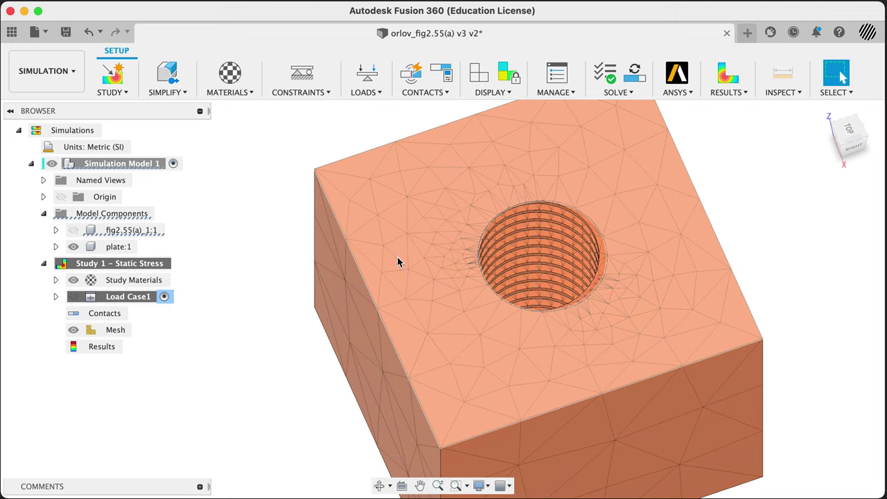
{"action": "mouse_move", "coordinate": [654, 268]}
{"action": "middle_mouse_down", "text": "shift"}
{"action": "mouse_move", "coordinate": [347, 340]}
{"action": "mouse_move", "coordinate": [467, 337]}
{"action": "mouse_move", "coordinate": [578, 212]}
{"action": "mouse_move", "coordinate": [568, 163]}
{"action": "middle_mouse_up", "text": "shift"}
{"action": "scroll", "coordinate": [567, 163], "scroll_direction": "up", "scroll_amount": 10}
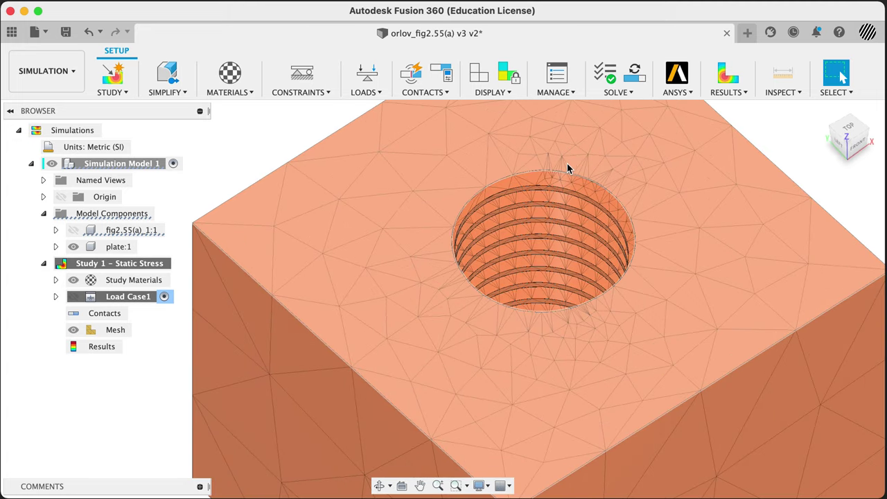
{"action": "scroll", "coordinate": [503, 200], "scroll_direction": "down", "scroll_amount": 10}
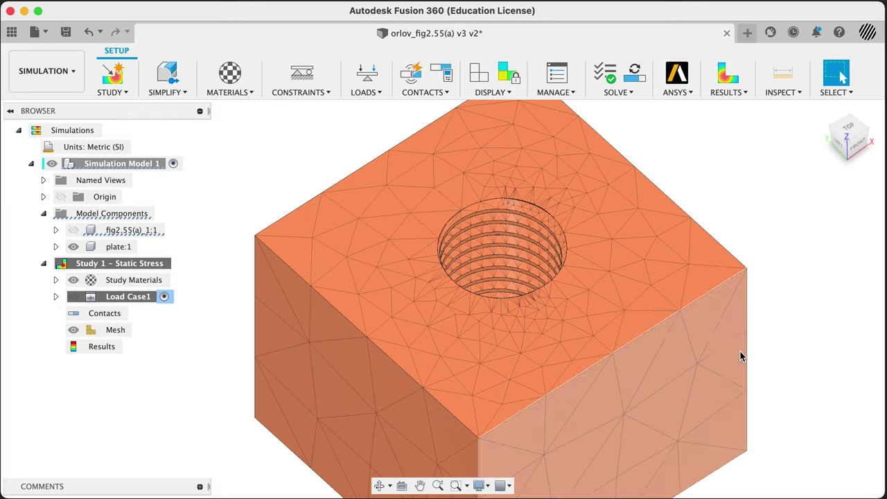
{"action": "middle_click_drag", "start_coordinate": [774, 330], "coordinate": [741, 286], "text": "shift"}
{"action": "scroll", "coordinate": [449, 275], "scroll_direction": "up", "scroll_amount": 10}
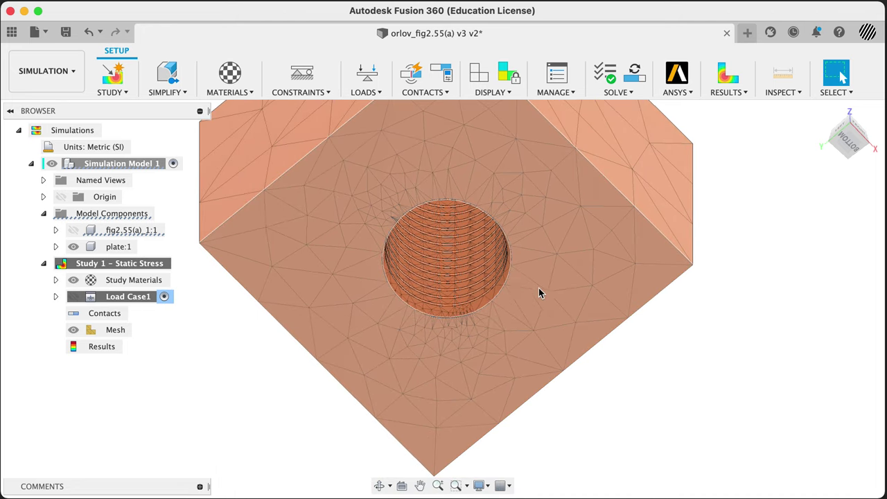
{"action": "scroll", "coordinate": [448, 274], "scroll_direction": "down", "scroll_amount": 2}
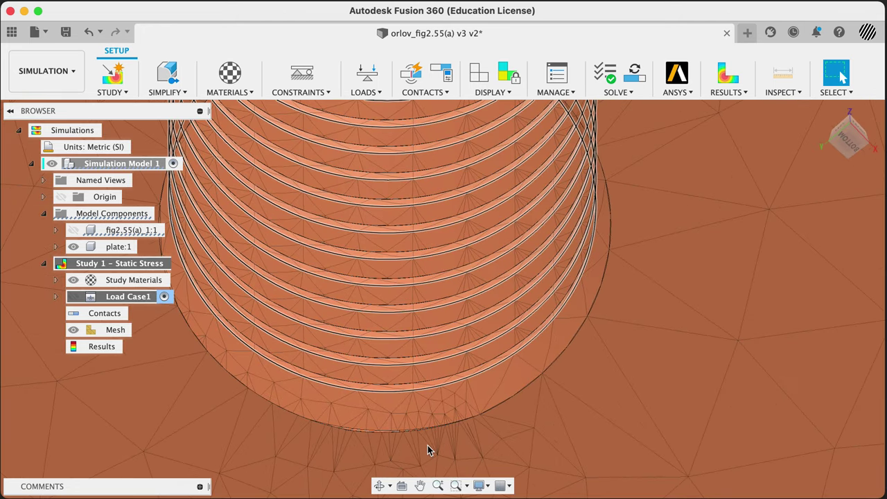
{"action": "scroll", "coordinate": [471, 334], "scroll_direction": "down", "scroll_amount": 4}
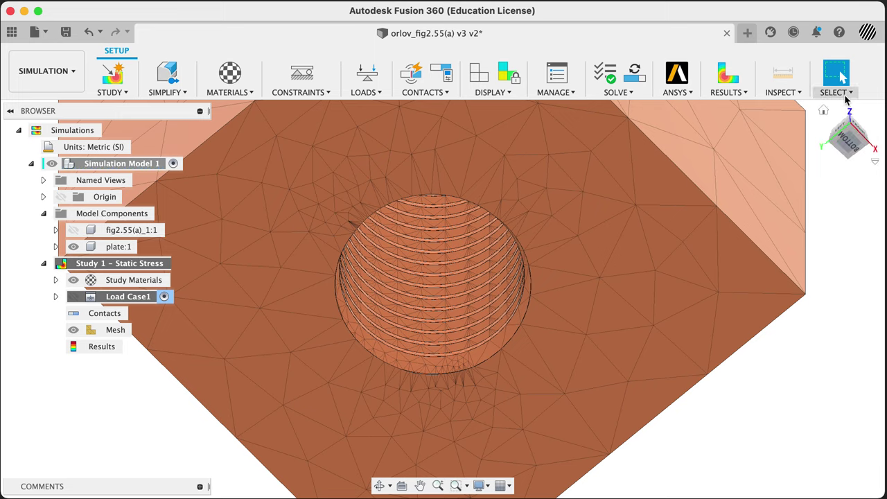
Show fig2.55(a)_1:1 again, inspect the mesh on the bolt's eye and neck, and return to the home view
{"action": "left_click", "coordinate": [824, 111]}
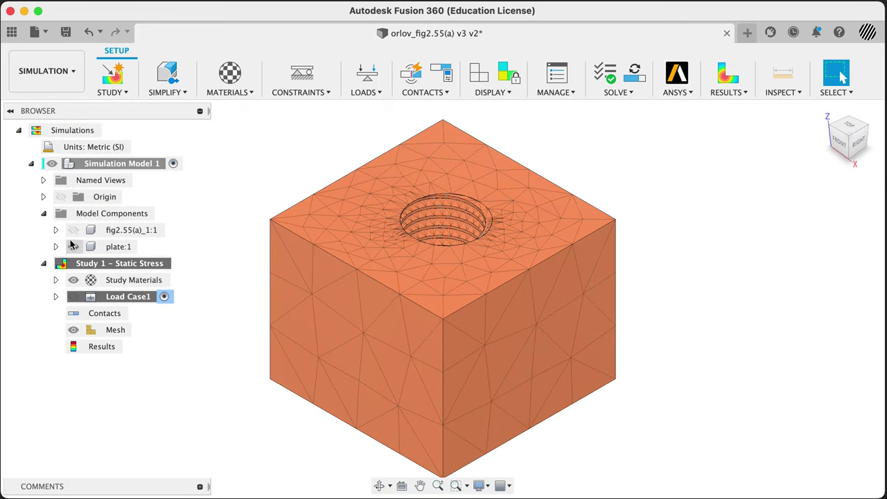
{"action": "left_click", "coordinate": [73, 230]}
{"action": "scroll", "coordinate": [749, 302], "scroll_direction": "down", "scroll_amount": 5}
{"action": "middle_click_drag", "start_coordinate": [749, 302], "coordinate": [636, 284]}
{"action": "scroll", "coordinate": [499, 189], "scroll_direction": "up", "scroll_amount": 6}
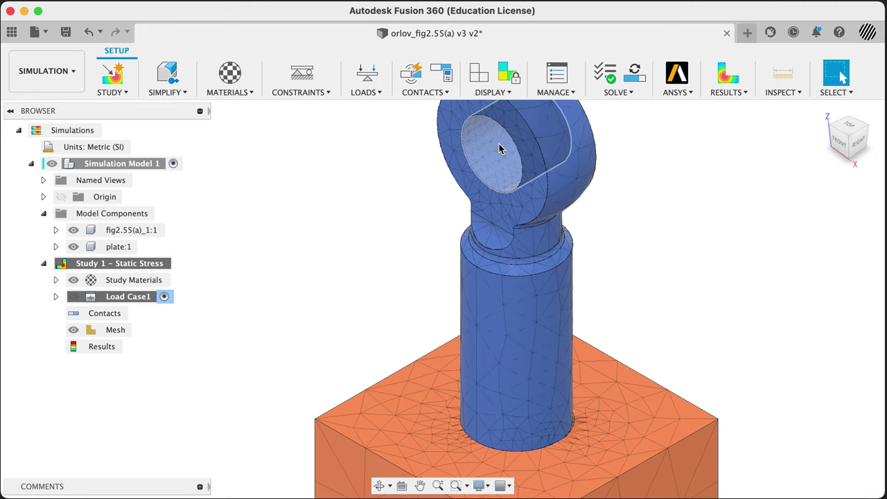
{"action": "middle_click_drag", "start_coordinate": [378, 214], "coordinate": [433, 367], "text": "shift"}
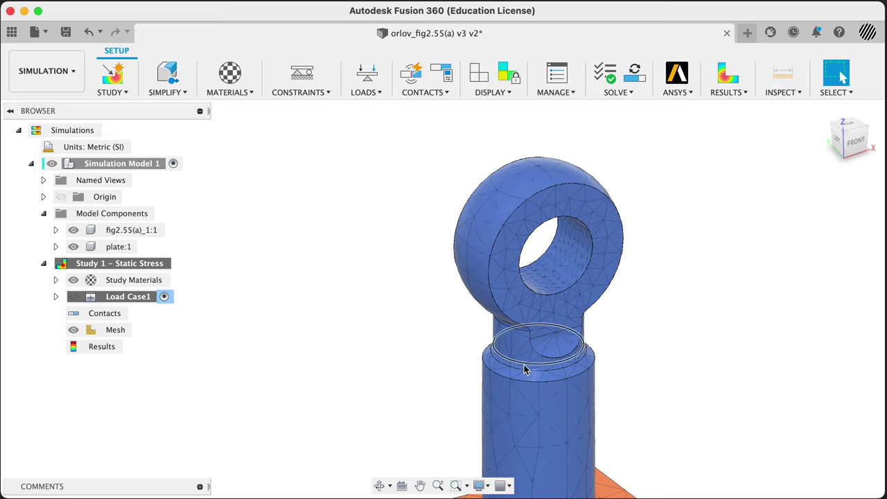
{"action": "scroll", "coordinate": [524, 369], "scroll_direction": "up", "scroll_amount": 3}
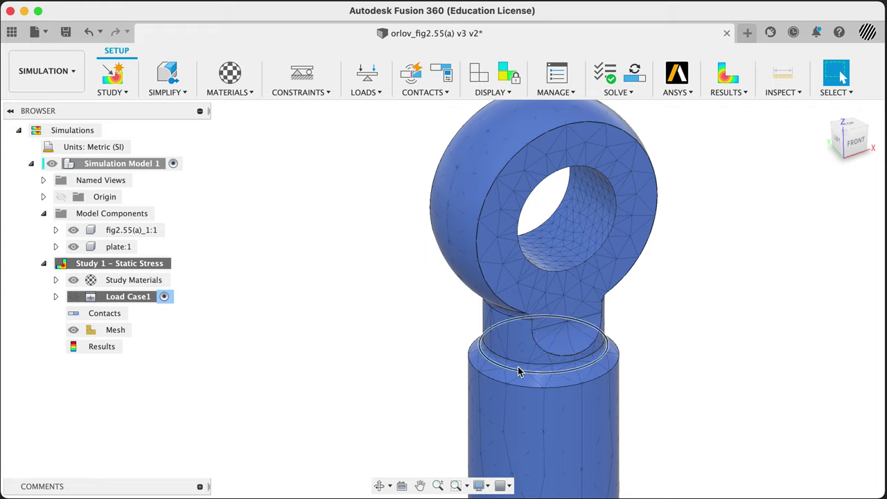
{"action": "scroll", "coordinate": [413, 368], "scroll_direction": "down", "scroll_amount": 5}
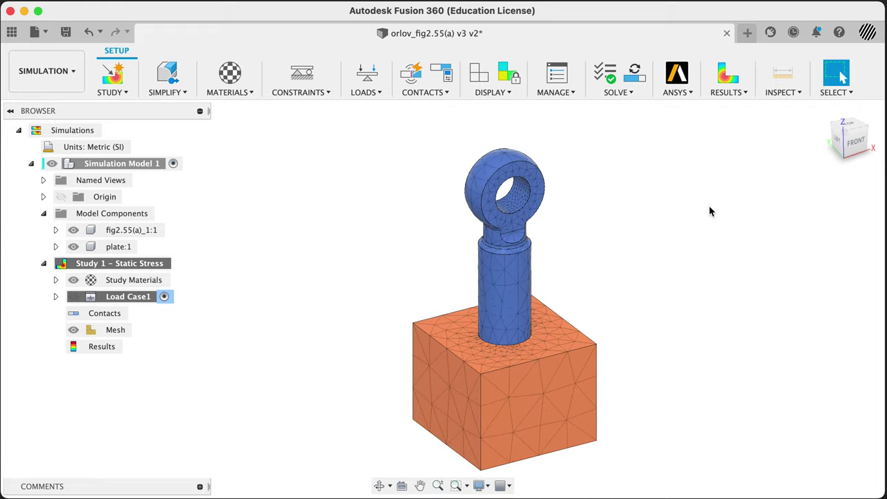
{"action": "left_click", "coordinate": [824, 110]}
{"action": "middle_click_drag", "start_coordinate": [603, 364], "coordinate": [631, 356]}
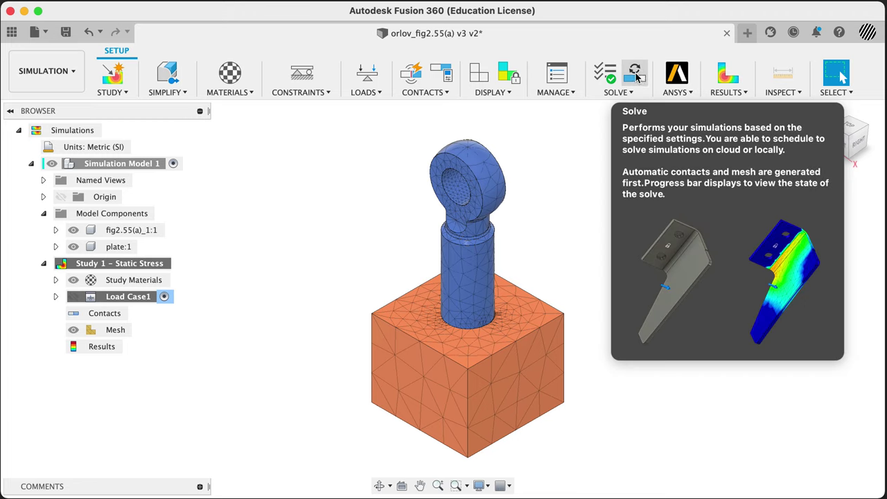
Open the Solve settings for Study 1 - Static Stress, check the Locally option, and select On Cloud solving
{"action": "left_click", "coordinate": [635, 75]}
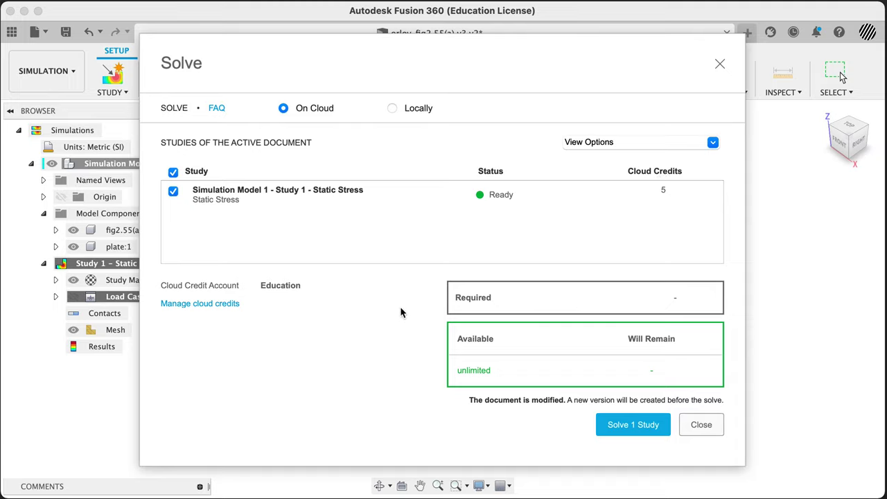
{"action": "left_click", "coordinate": [392, 109]}
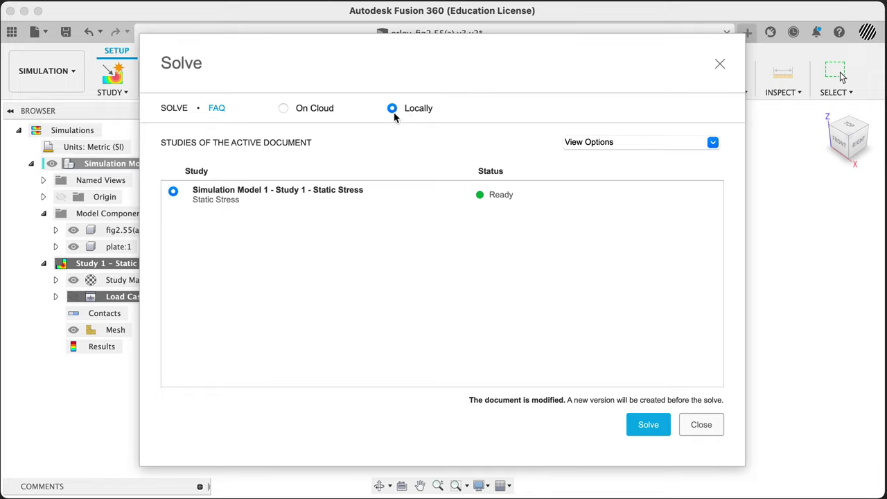
{"action": "left_click", "coordinate": [299, 111]}
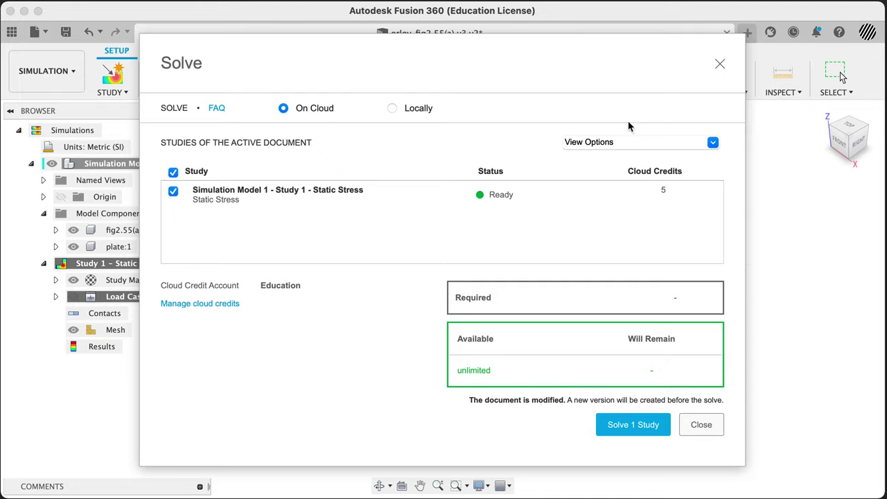
{"action": "left_click", "coordinate": [641, 142]}
{"action": "left_click", "coordinate": [490, 150]}
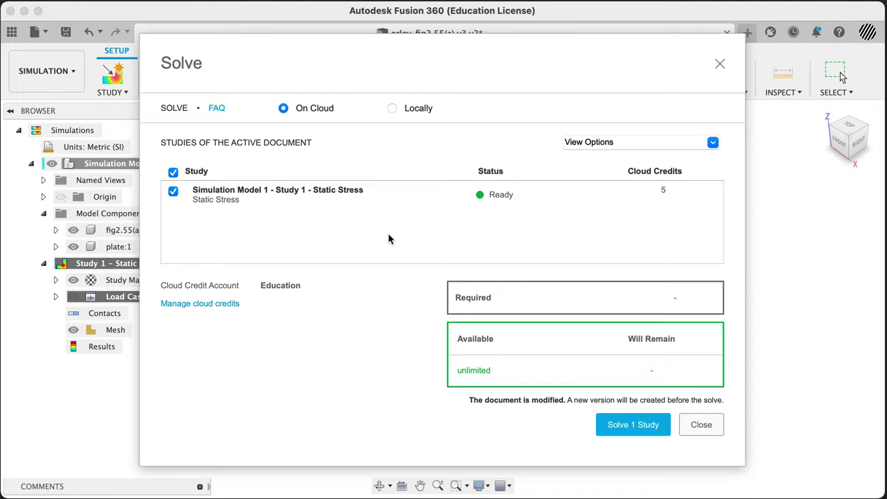